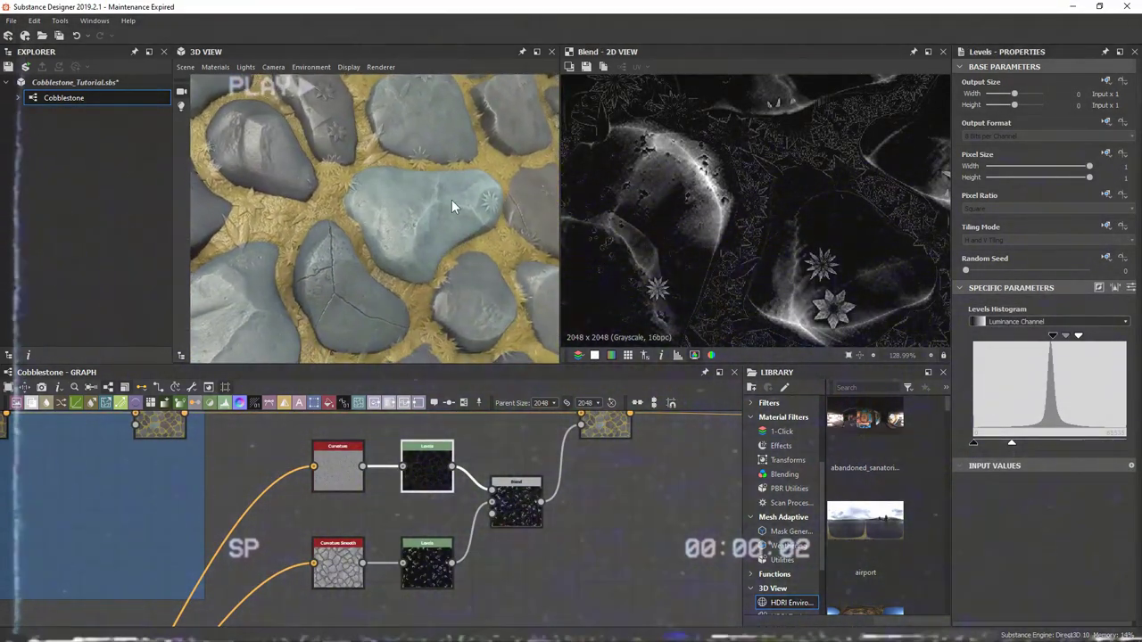
Move the Uniform Color node and its connected output node up, apart from the other output nodes
scroll(425, 240, "up", 2)
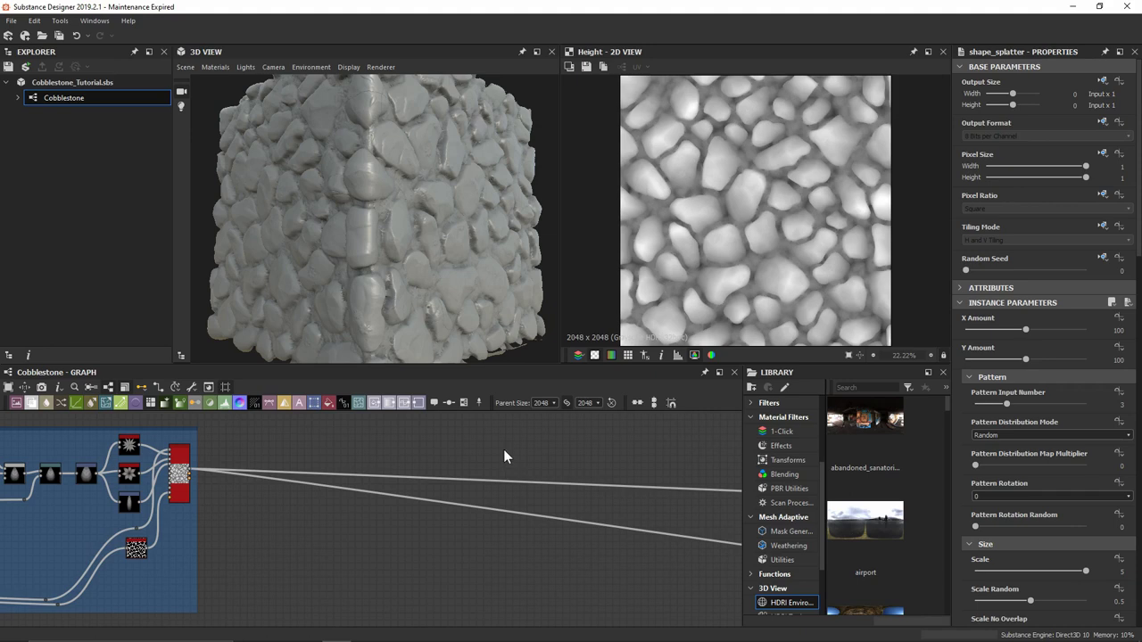
scroll(502, 570, "down", 2)
middle_click_drag(682, 474, 380, 507)
left_click_drag(407, 457, 548, 539)
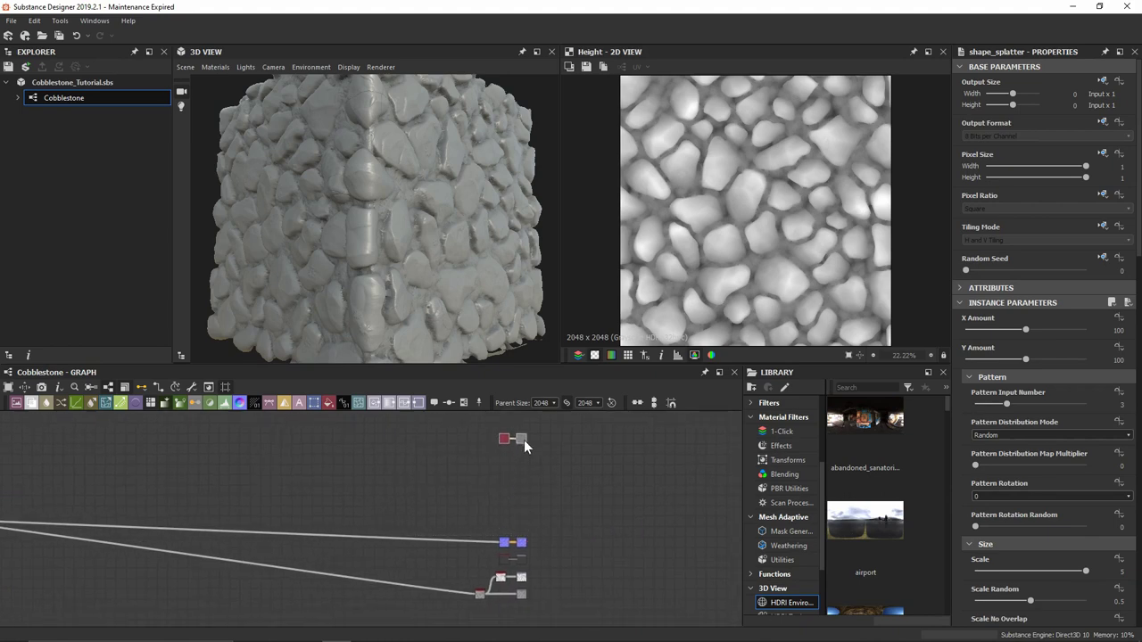
left_click_drag(524, 440, 524, 437)
Move the Uniform Color node far back along the graph, near the end of the Foliage frame
middle_click_drag(480, 439, 552, 478)
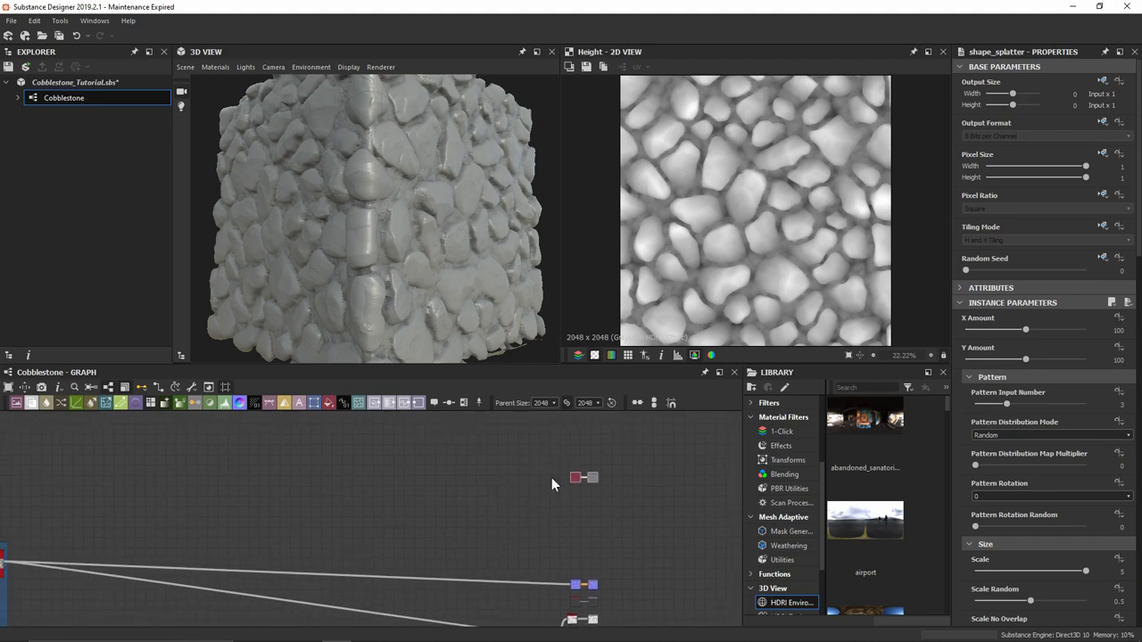
middle_click_drag(229, 506, 282, 516)
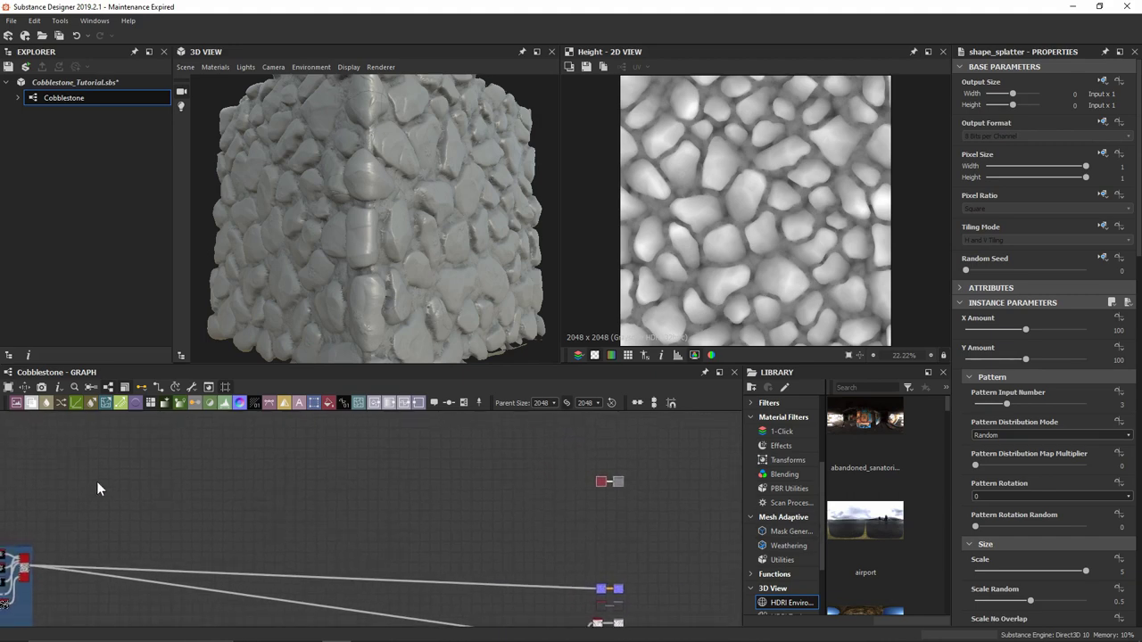
left_click(600, 483)
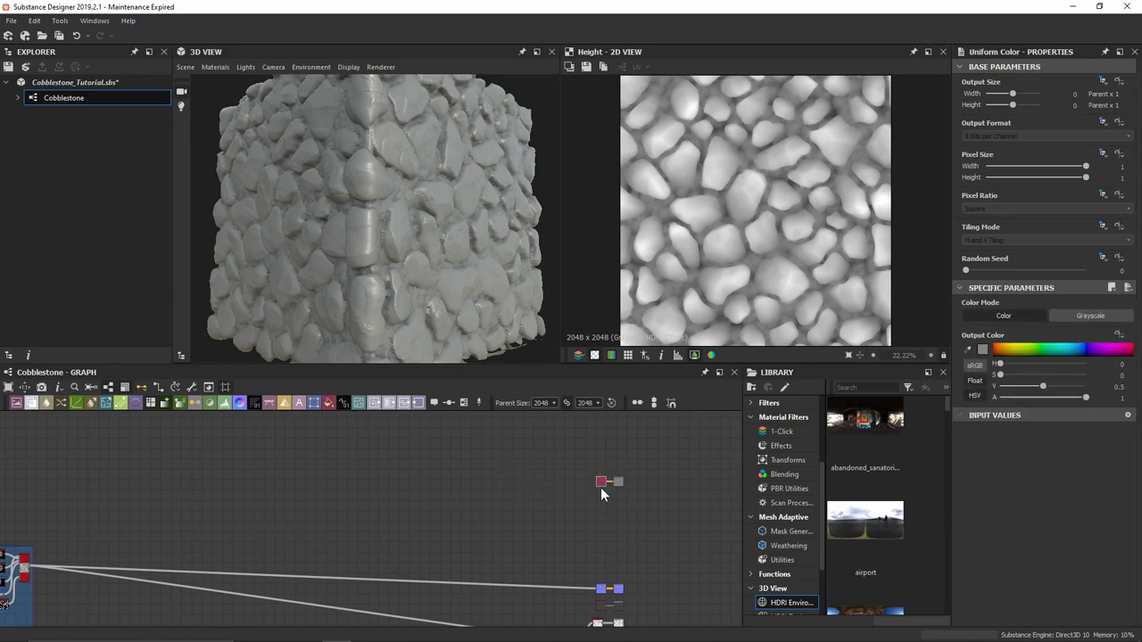
left_click_drag(600, 482, 107, 482)
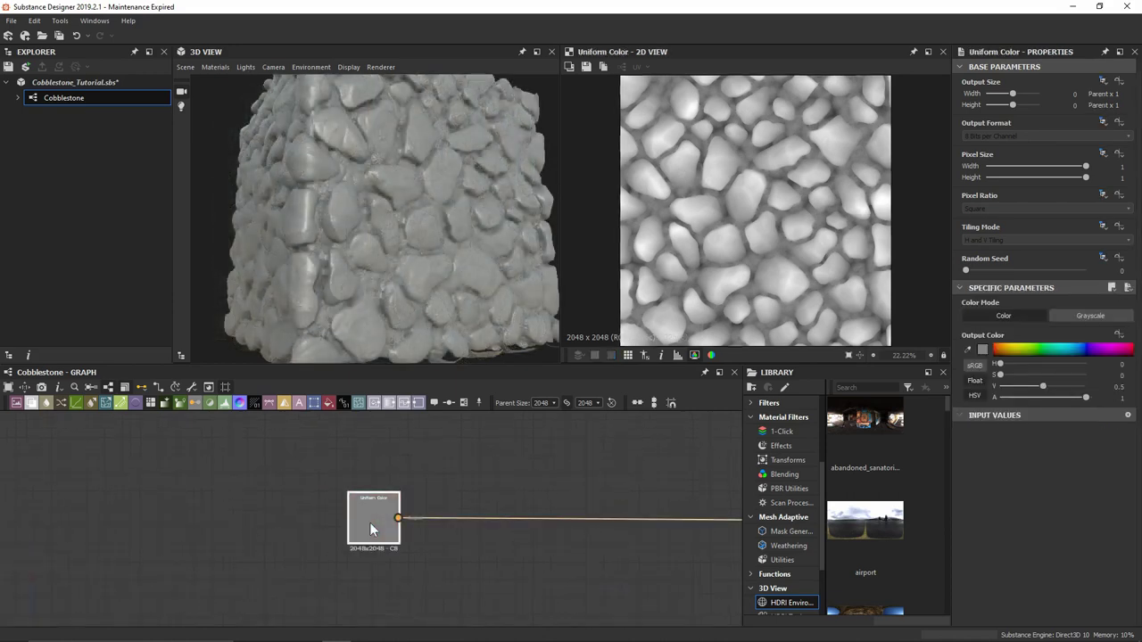
Preview the Uniform Color node and set its output size to Absolute, 16 px wide and 16 px high
double_click(370, 522)
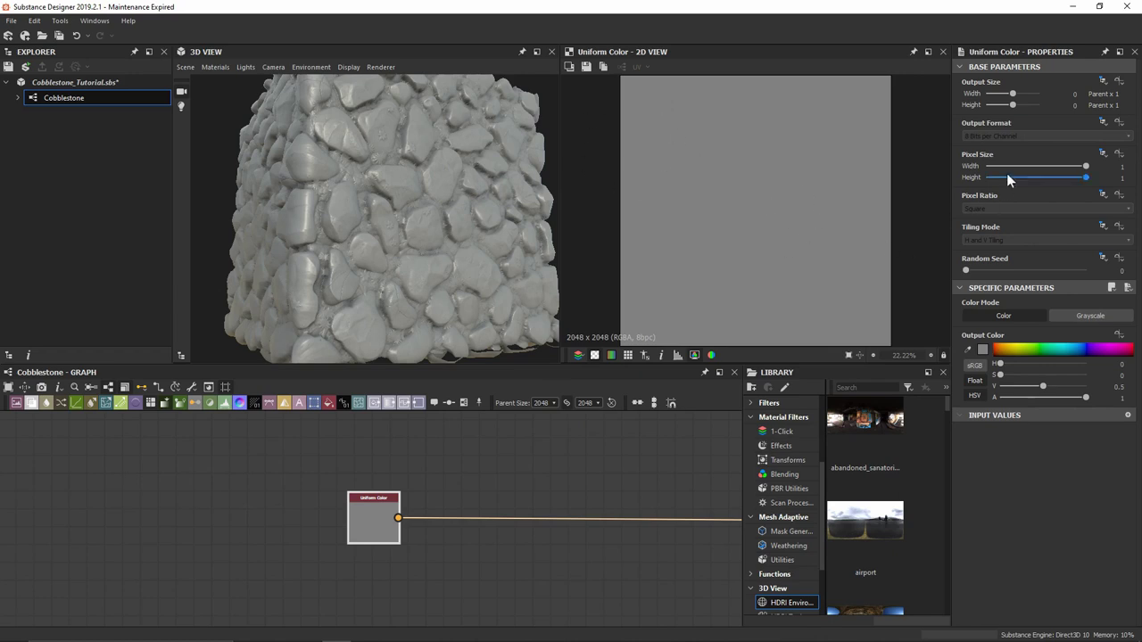
left_click(1103, 83)
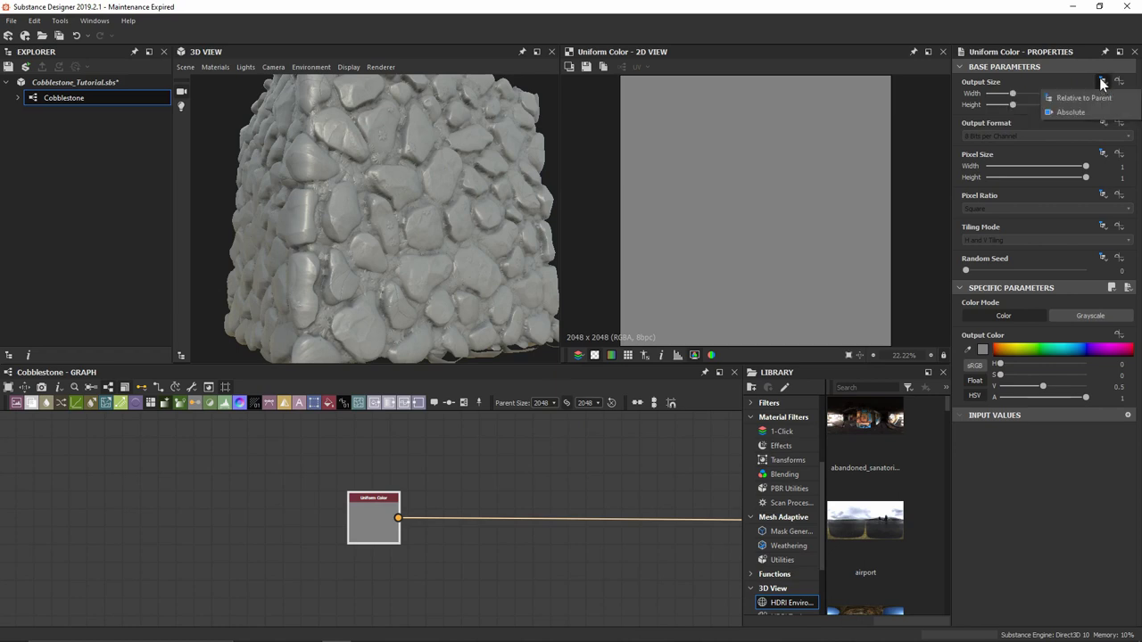
left_click(1085, 112)
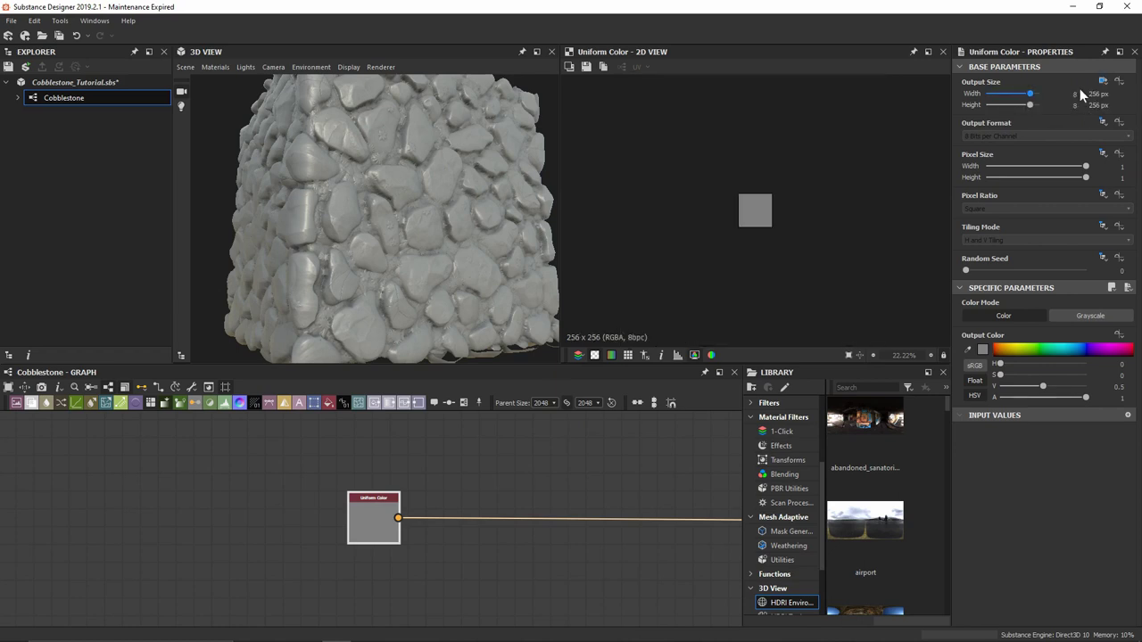
left_click_drag(1031, 97, 1019, 107)
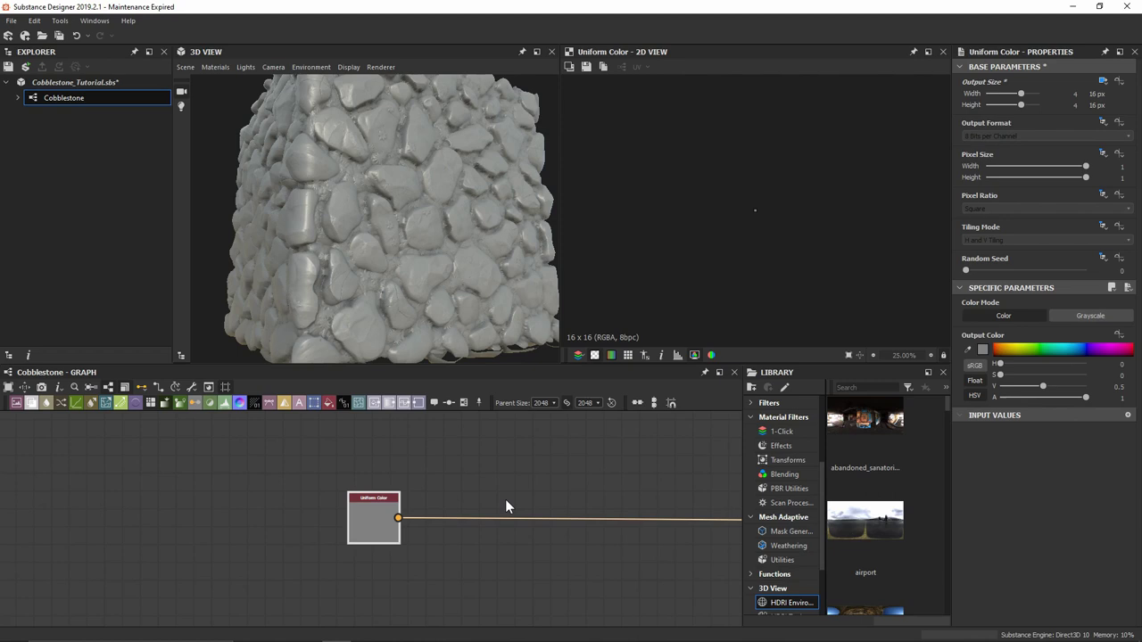
Duplicate the Uniform Color node above the original and combine both in a new Blend node, using the duplicate as foreground
key("ctrl+d")
left_click_drag(363, 524, 372, 462)
left_click(367, 524)
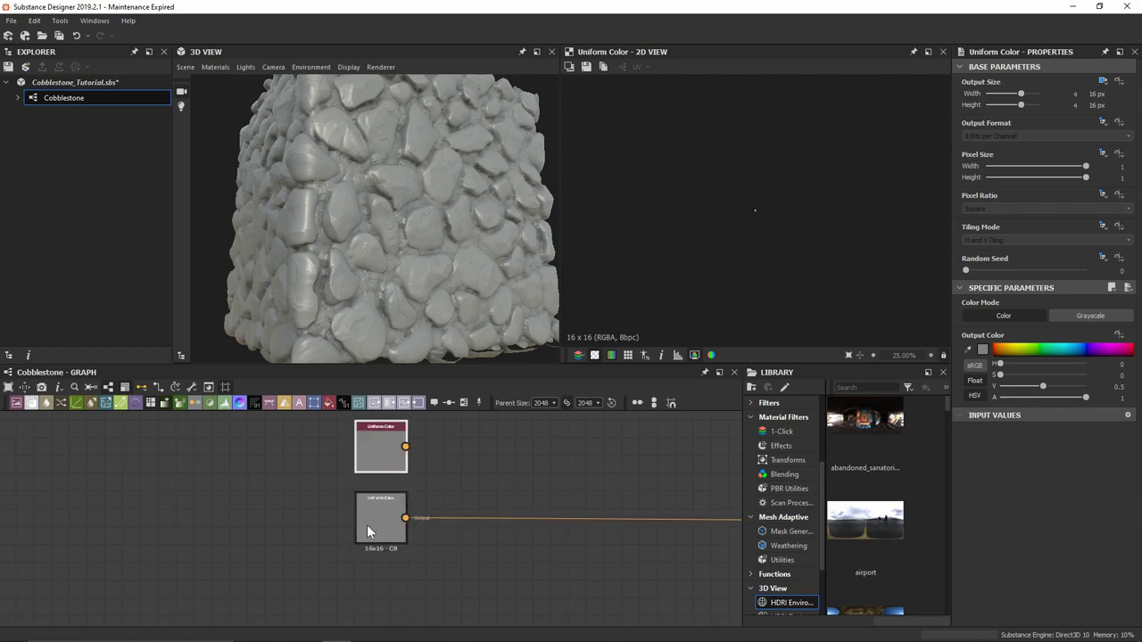
key("space")
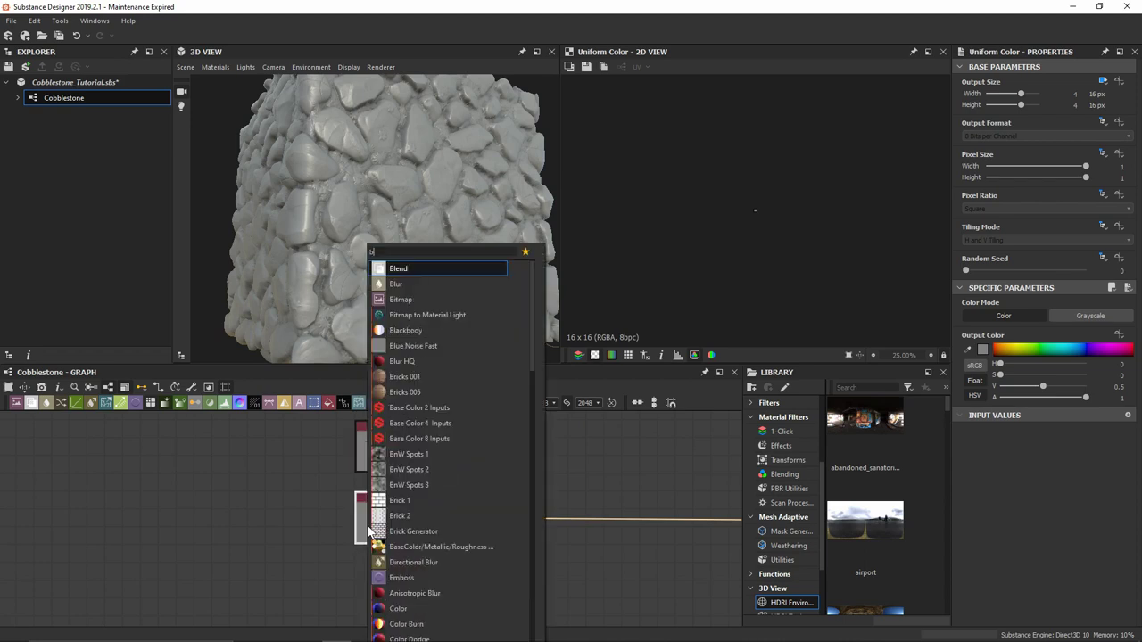
key("Return")
left_click_drag(406, 446, 446, 506)
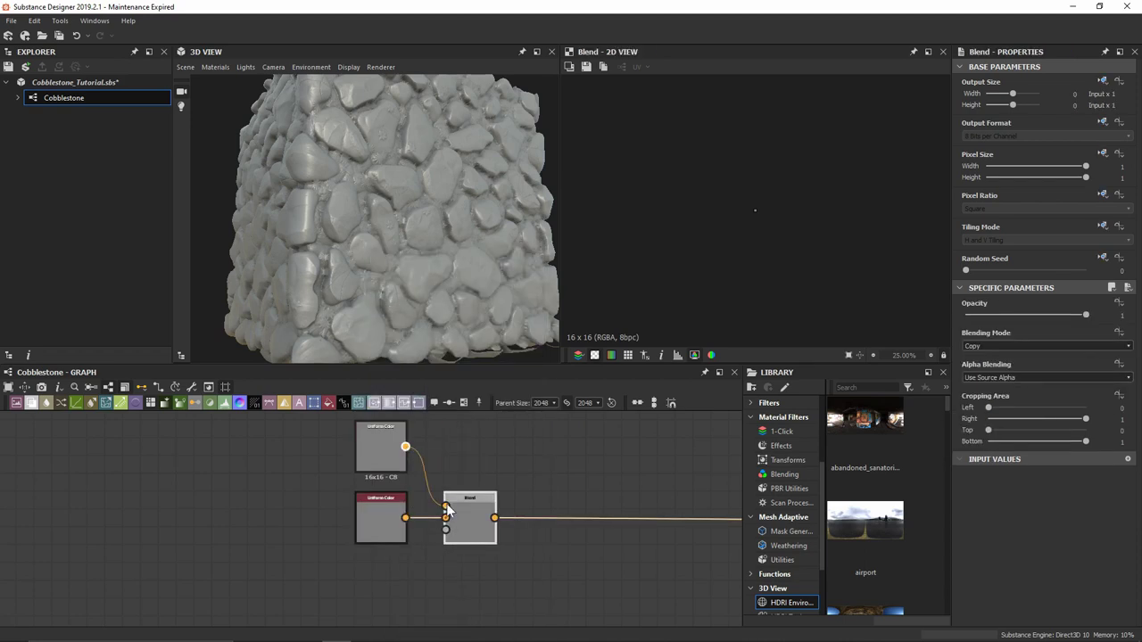
Colour the upper Uniform Color node saturated yellow and the lower one teal green
left_click(381, 451)
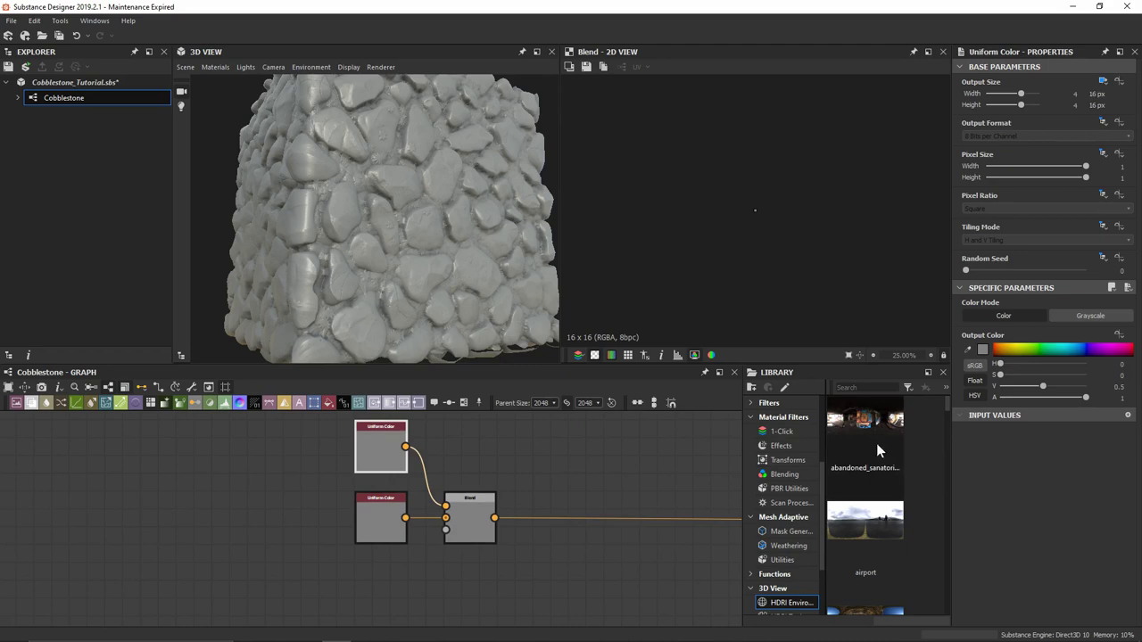
left_click(1012, 349)
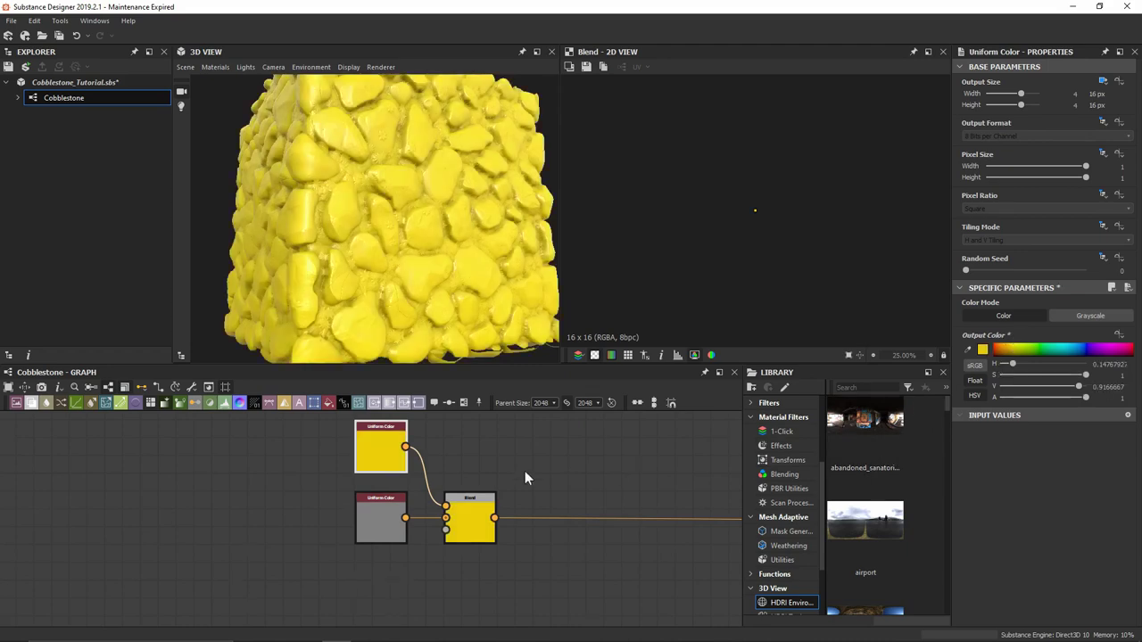
left_click(1059, 348)
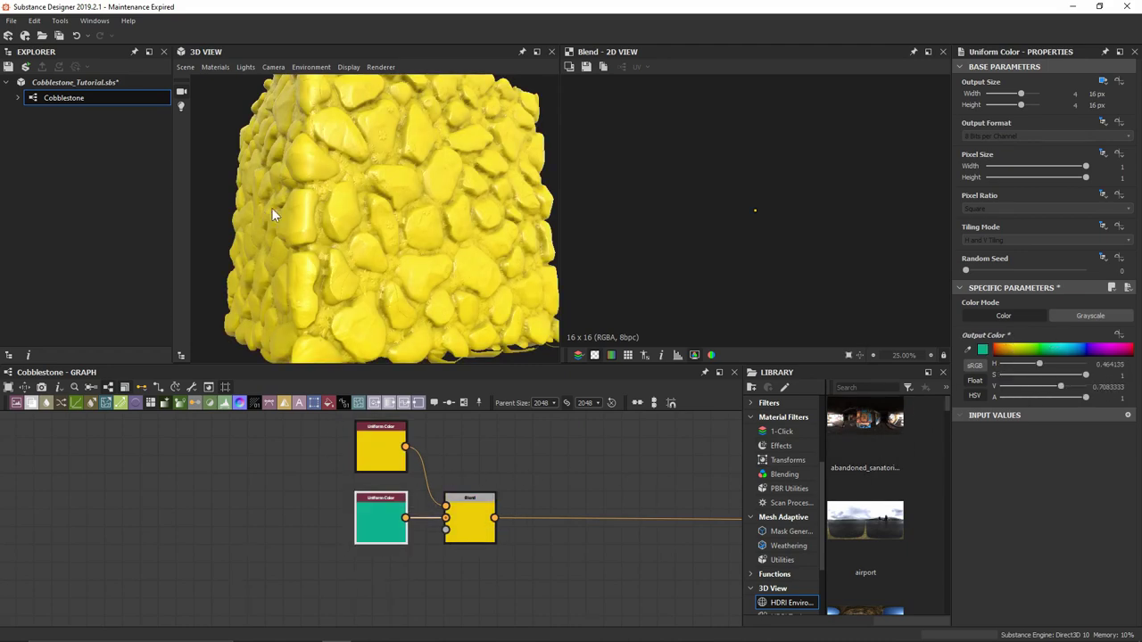
left_click_drag(272, 208, 299, 220)
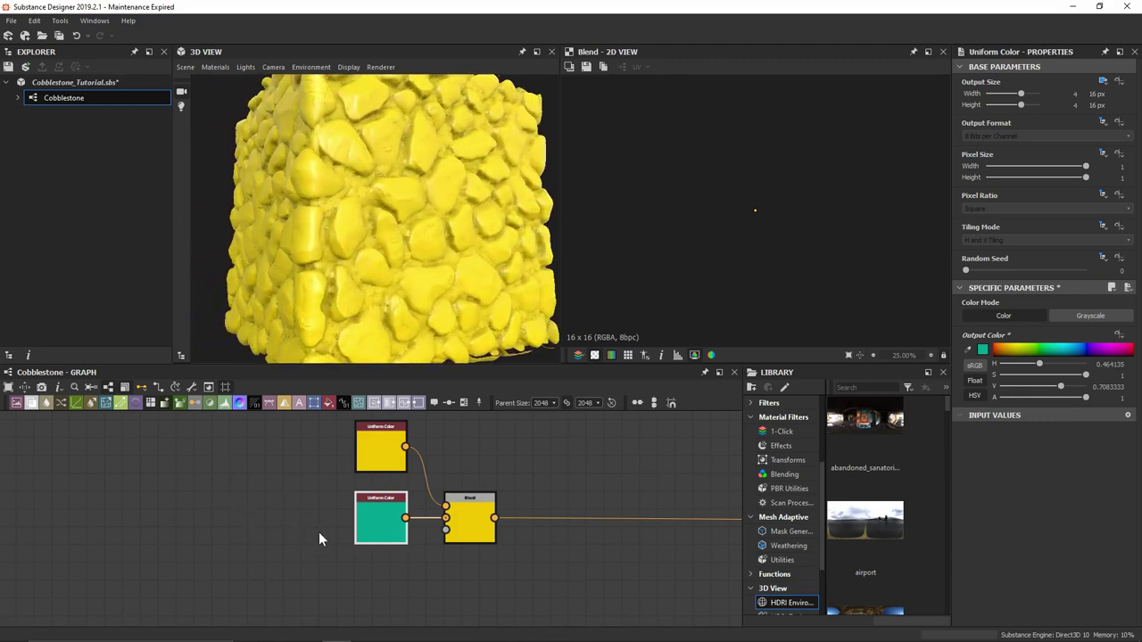
Preview the final Shape Splatter node's height output and examine the stones and the gaps between them up close
scroll(319, 532, "down", 5)
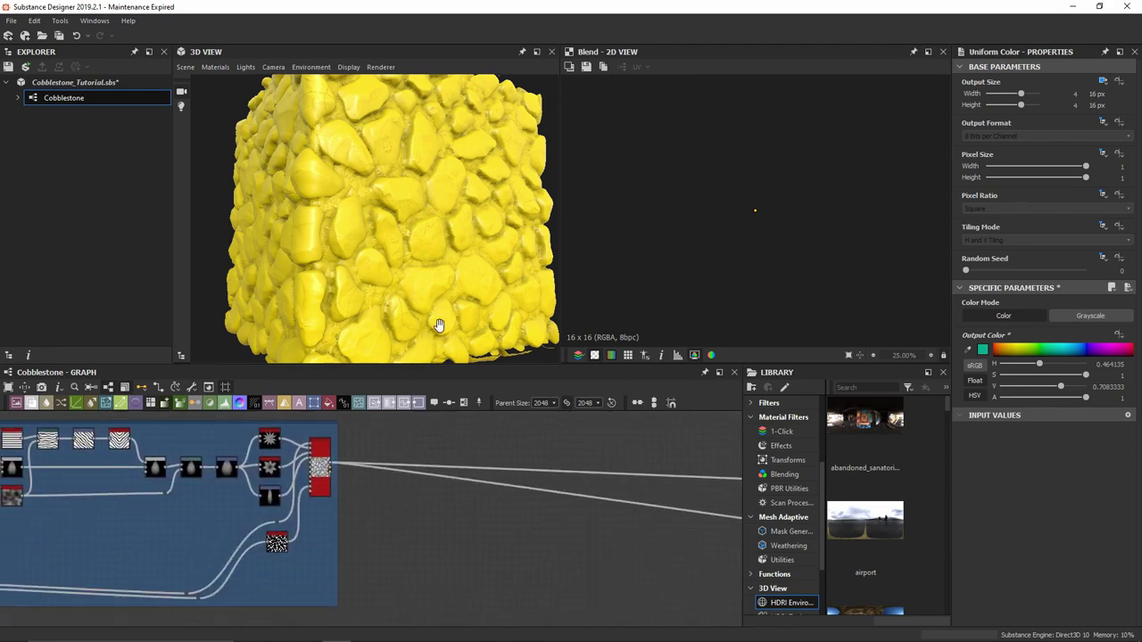
middle_click_drag(359, 441, 384, 470)
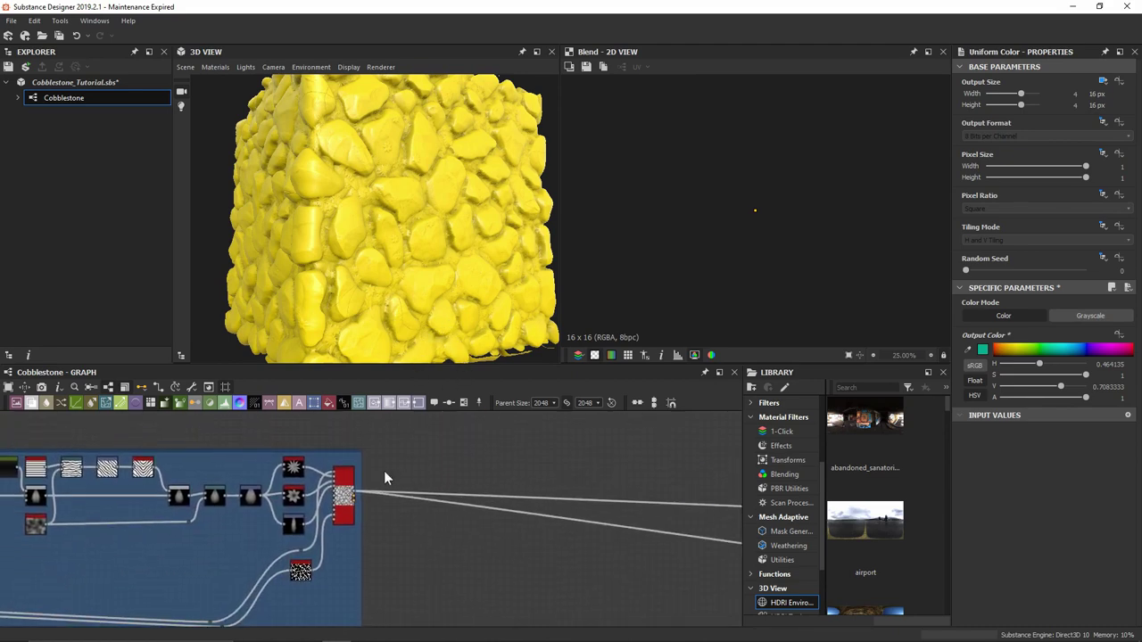
double_click(351, 510)
scroll(670, 254, "up", 4)
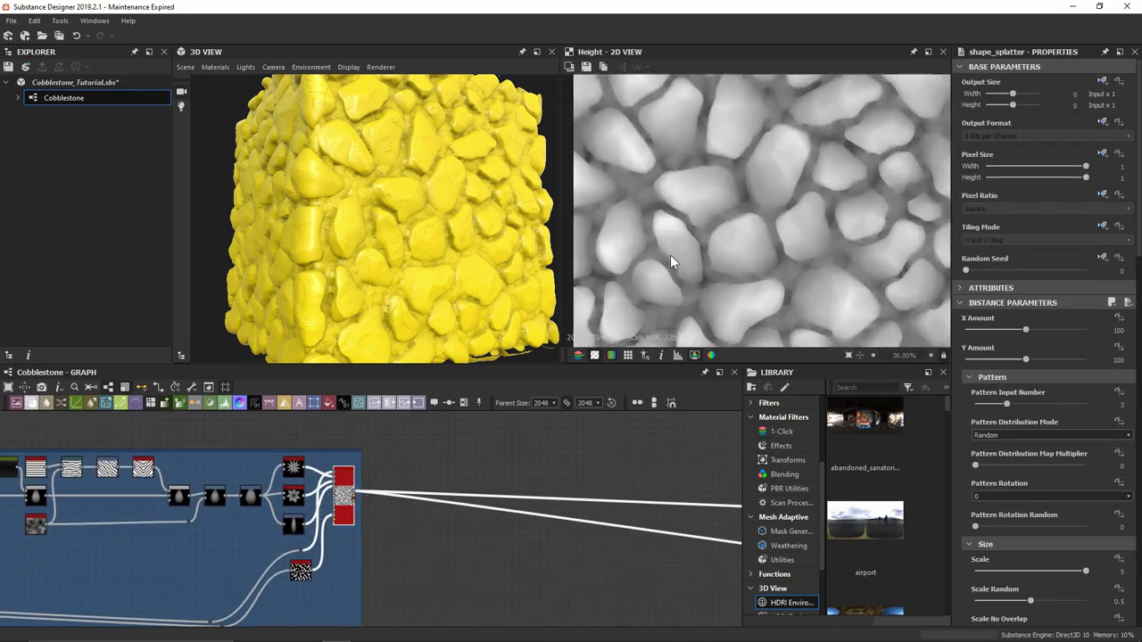
middle_click_drag(733, 141, 721, 161)
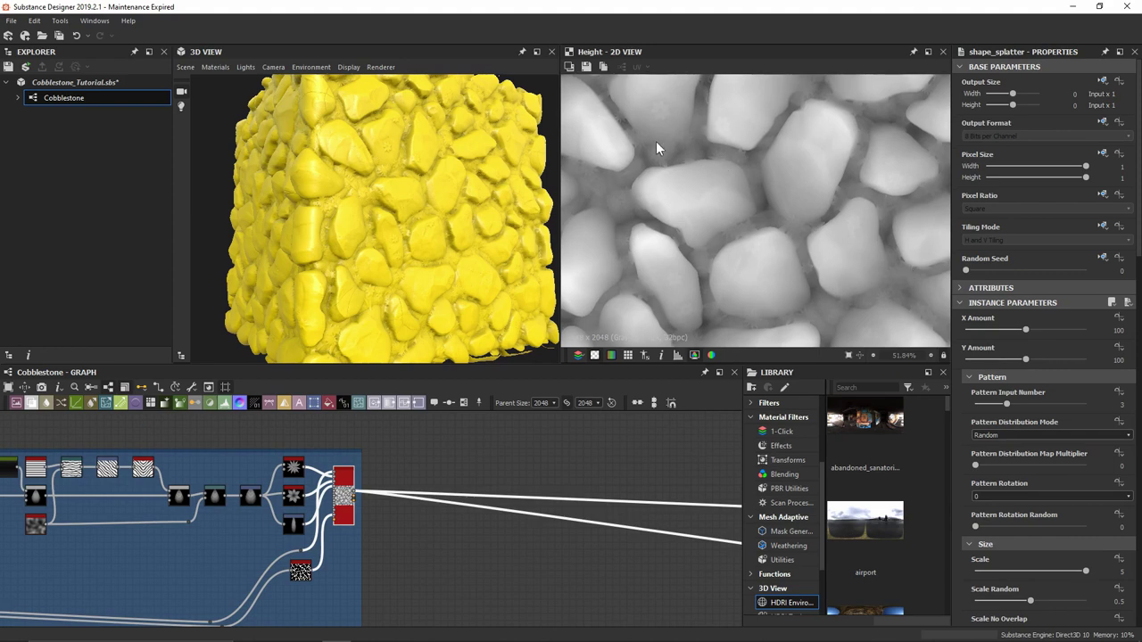
middle_click_drag(656, 141, 668, 170)
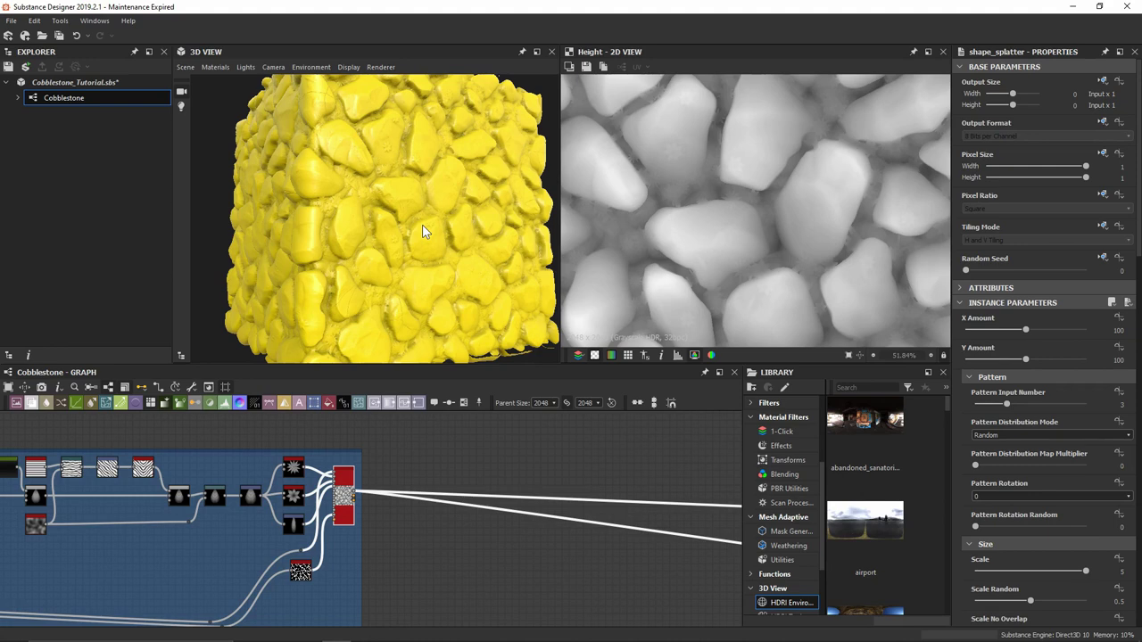
Preview the Height Blend node's height mask output and compare it with the stones and gaps on the 3D model
scroll(214, 579, "down", 5)
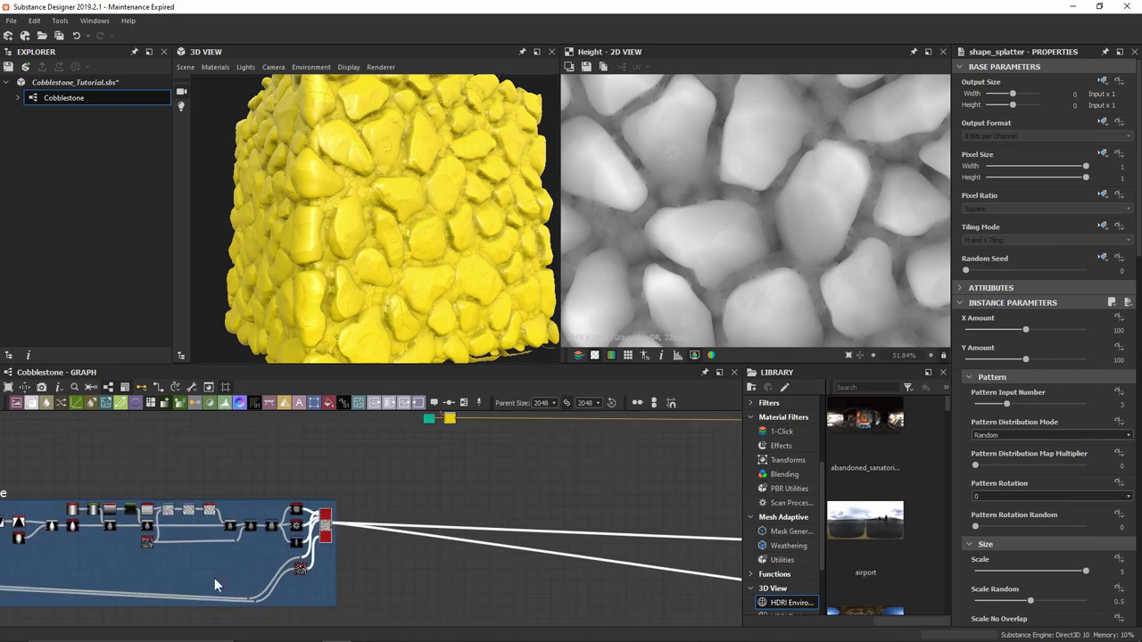
middle_click_drag(425, 519, 590, 518)
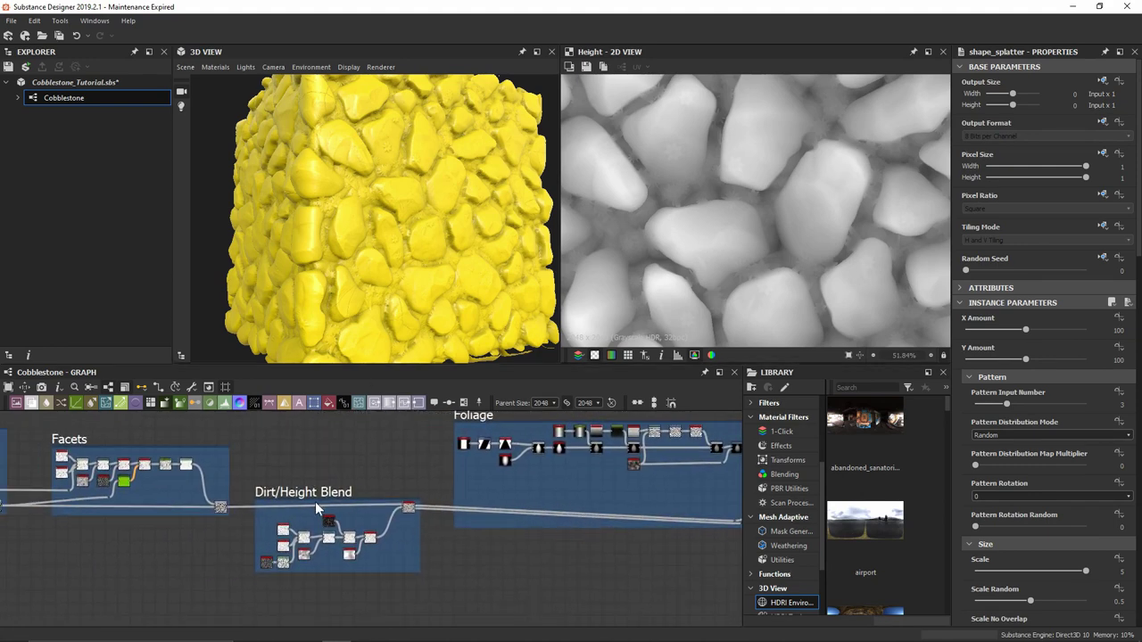
scroll(411, 524, "up", 2)
scroll(410, 523, "up", 3)
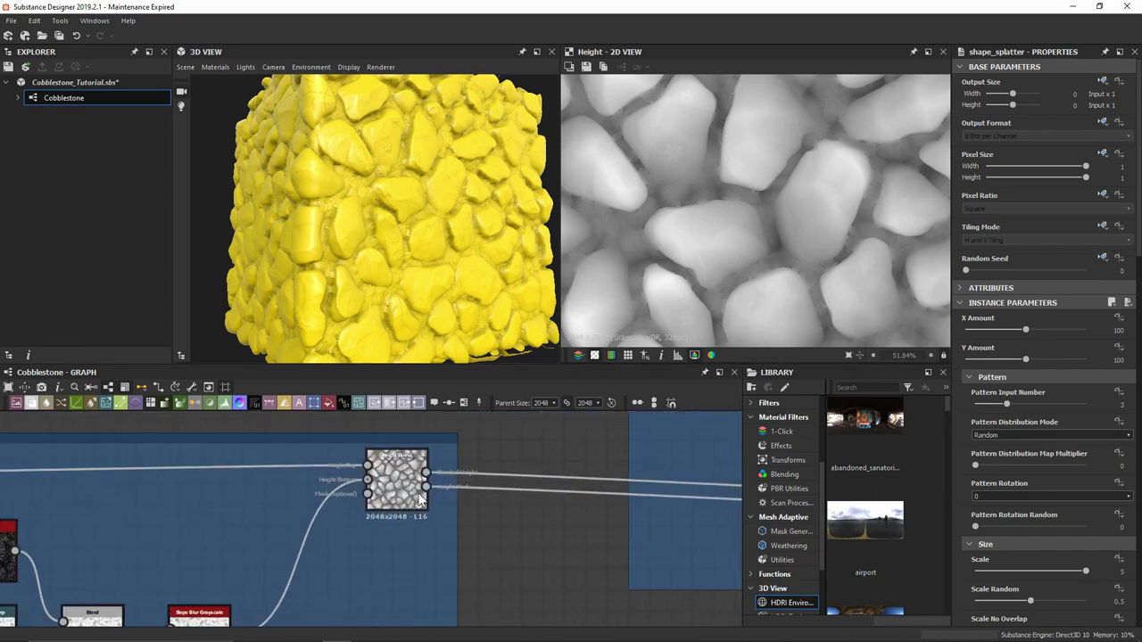
double_click(425, 496)
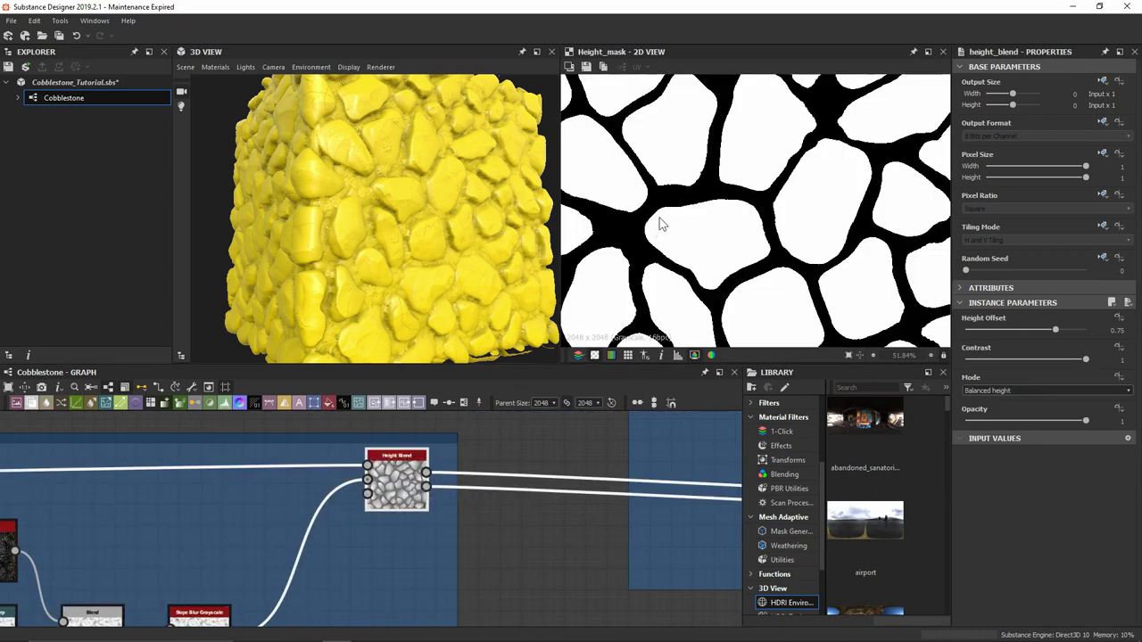
scroll(658, 222, "down", 1)
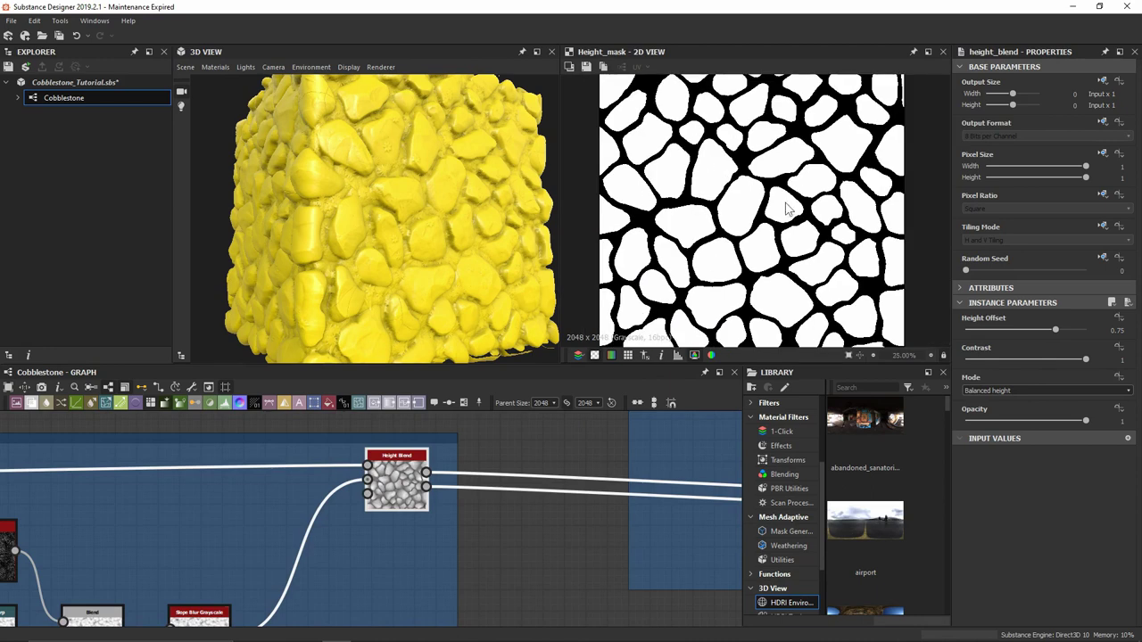
scroll(458, 176, "up", 6)
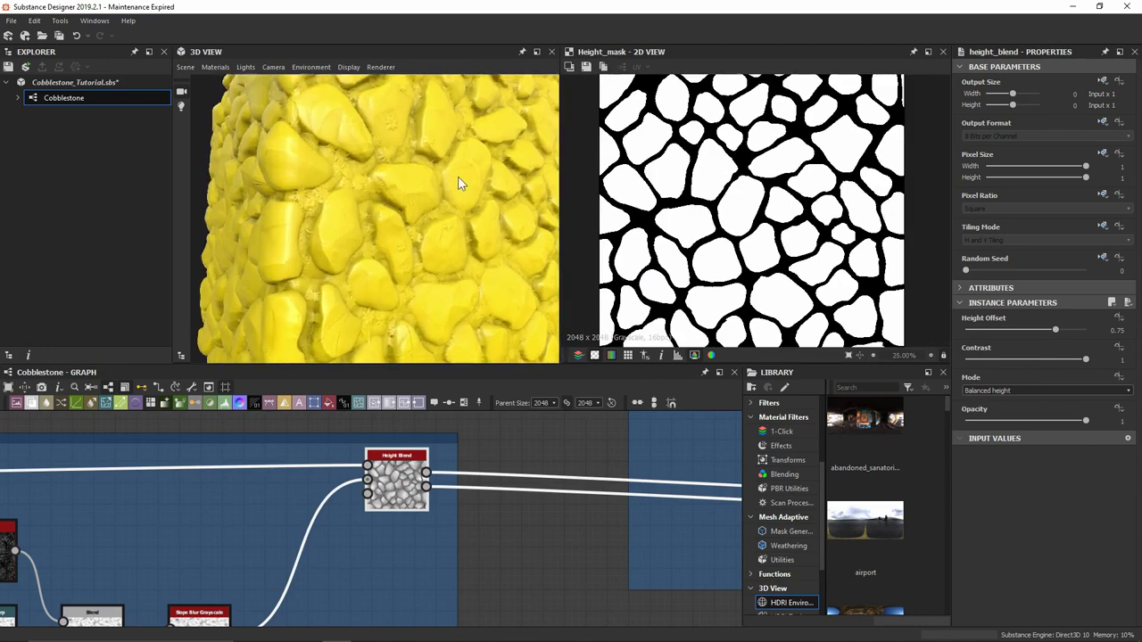
left_click_drag(446, 148, 411, 228)
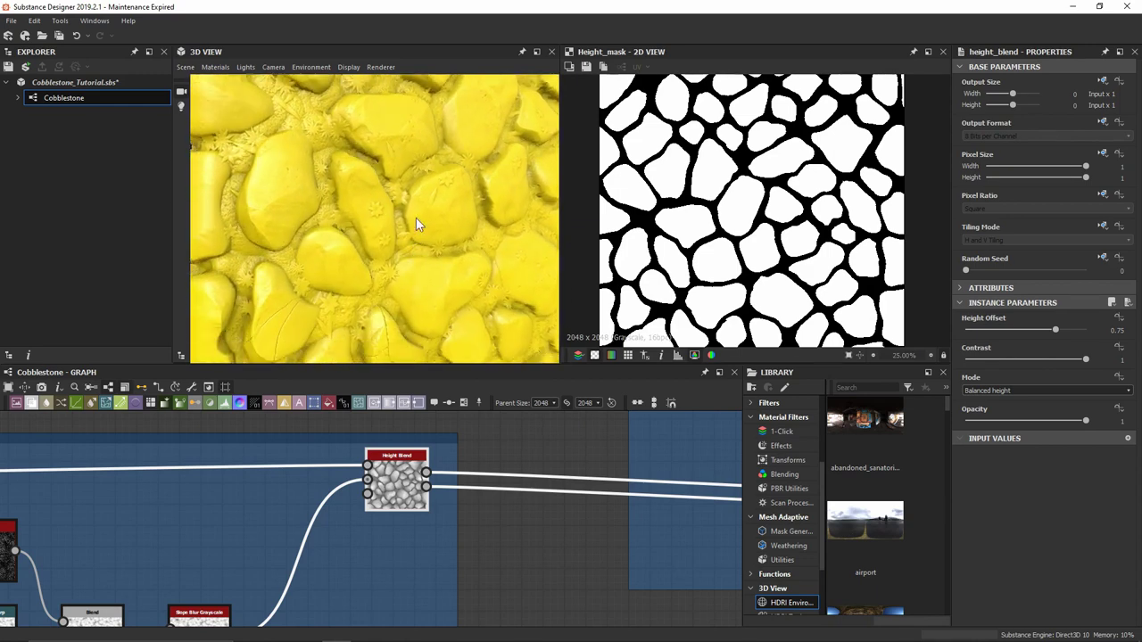
right_click_drag(446, 327, 421, 126, "shift")
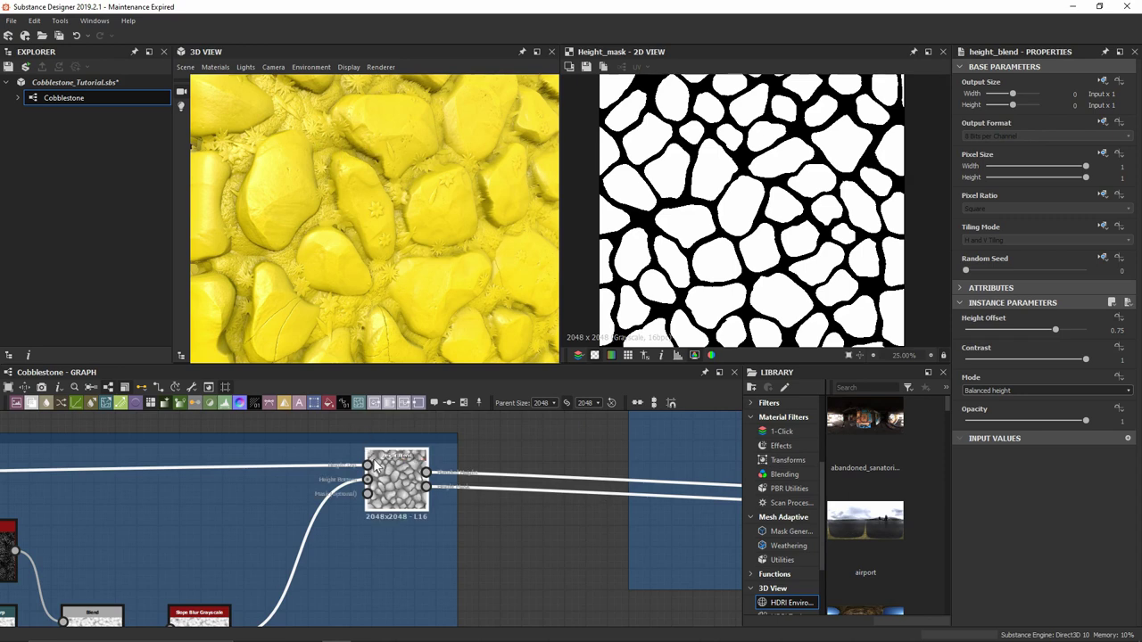
Connect the Height Blend's height mask, from its dot node in the Foliage frame, to the colour Blend node's opacity input
scroll(374, 462, "down", 3)
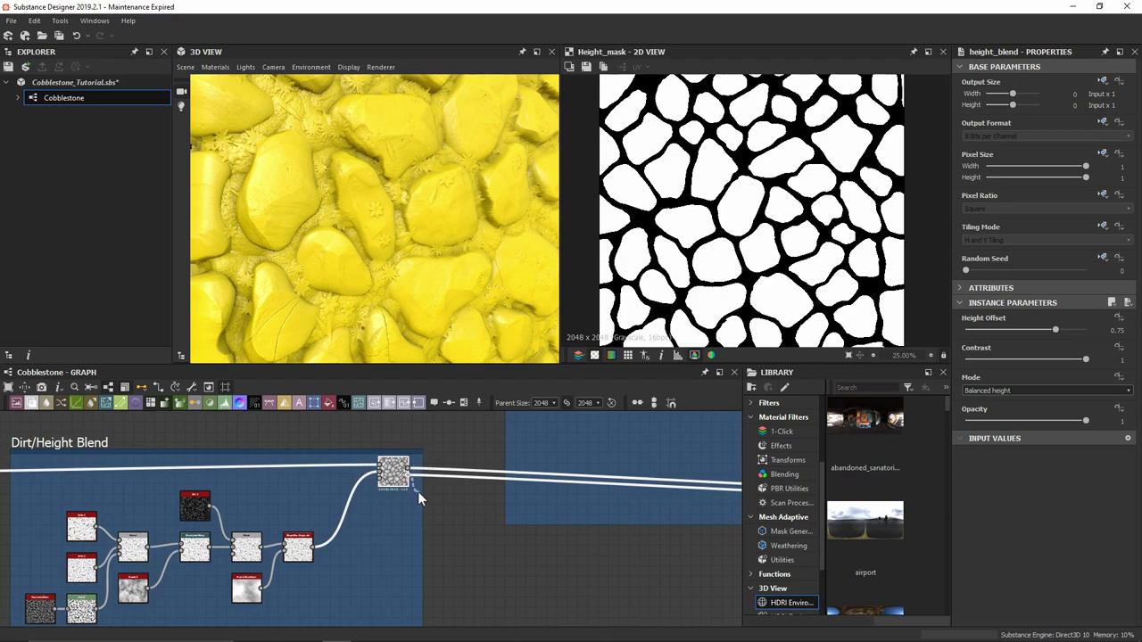
middle_click_drag(596, 531, 364, 515)
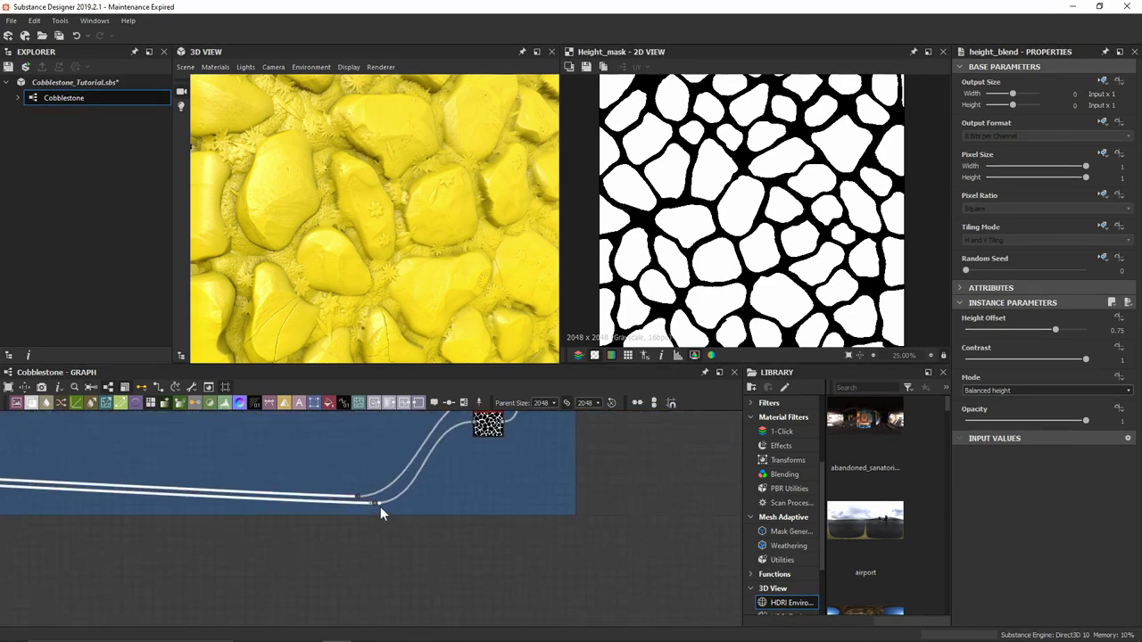
left_click_drag(380, 506, 334, 439)
scroll(383, 541, "down", 2)
scroll(439, 527, "up", 4)
middle_click_drag(369, 463, 414, 516)
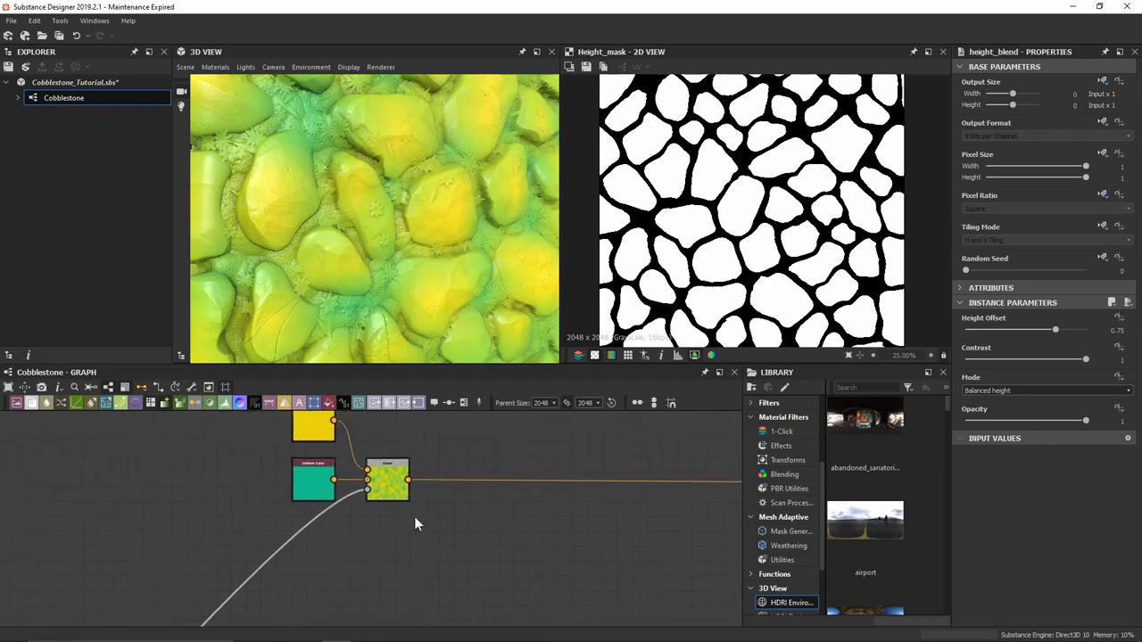
scroll(365, 451, "up", 3)
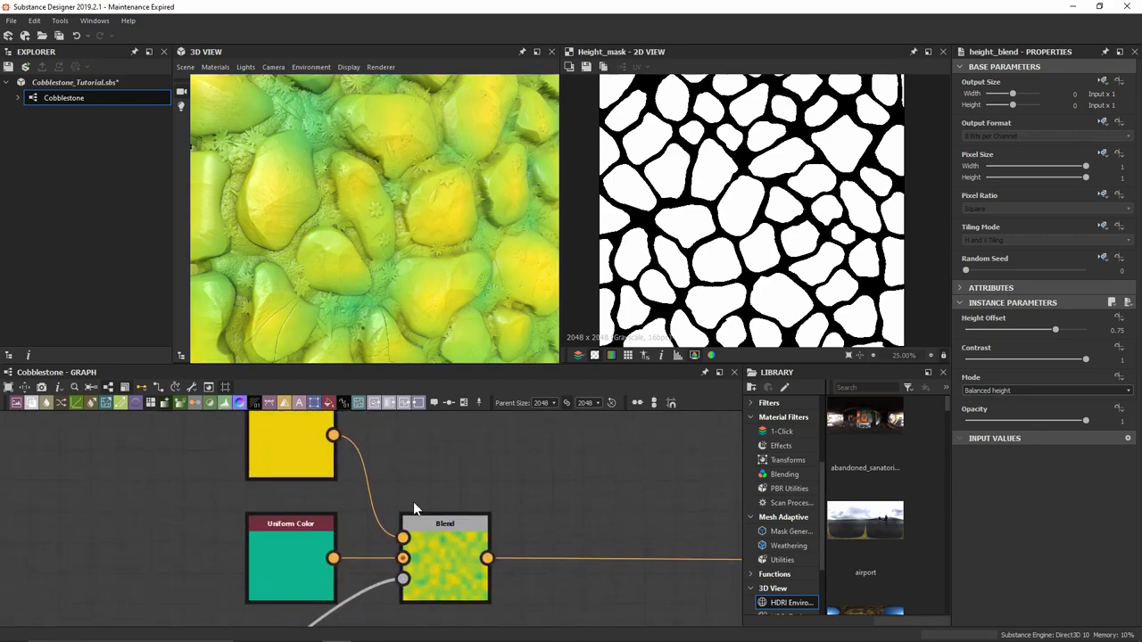
scroll(419, 511, "down", 1)
left_click_drag(419, 268, 359, 218)
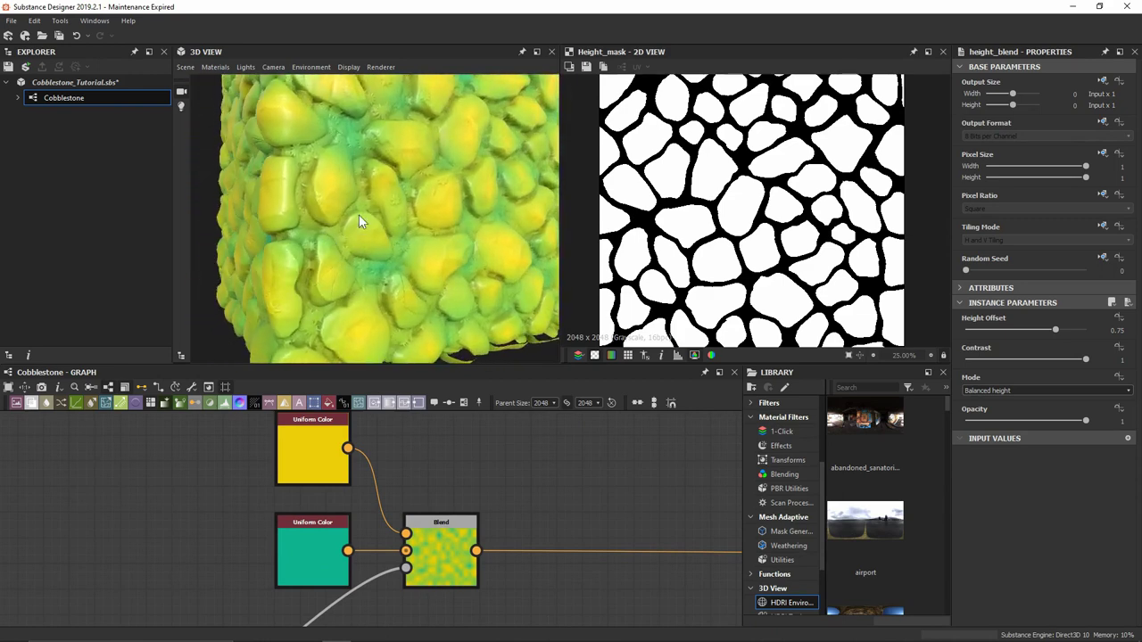
Set the colour Blend node's output size to Relative to Parent and check the sharp stone mask on the 3D model
left_click(438, 551)
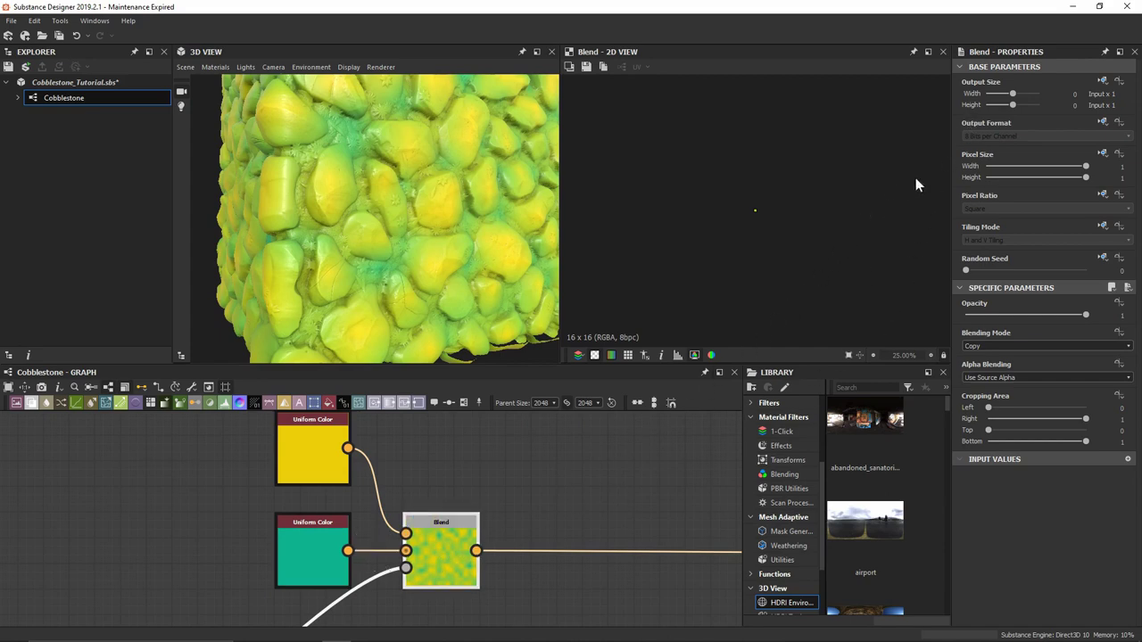
left_click(1103, 82)
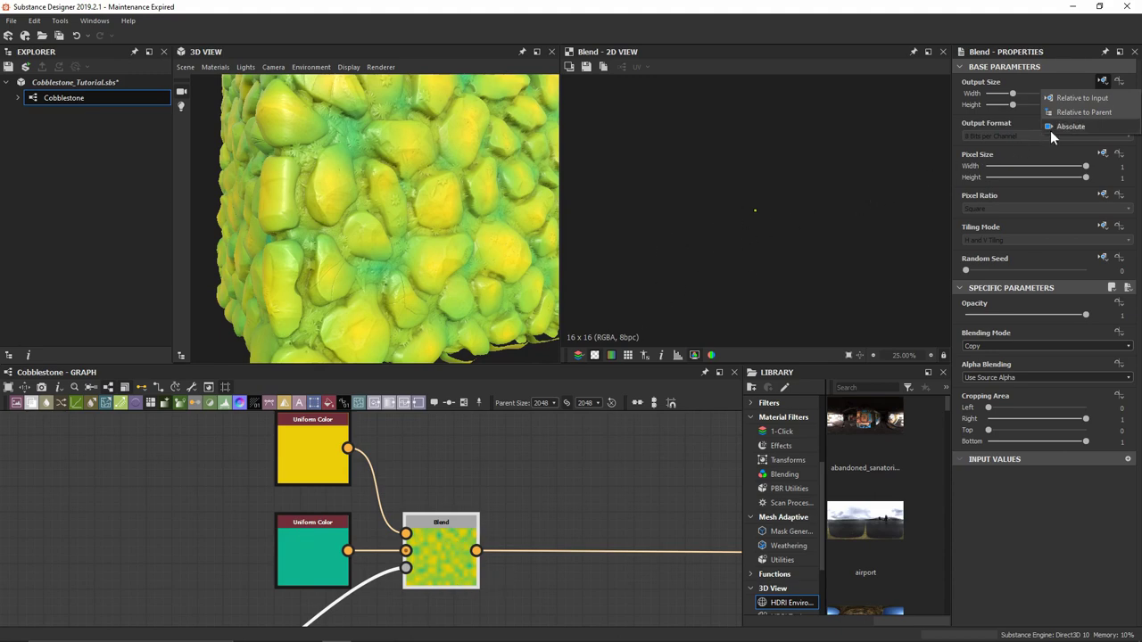
left_click(1083, 113)
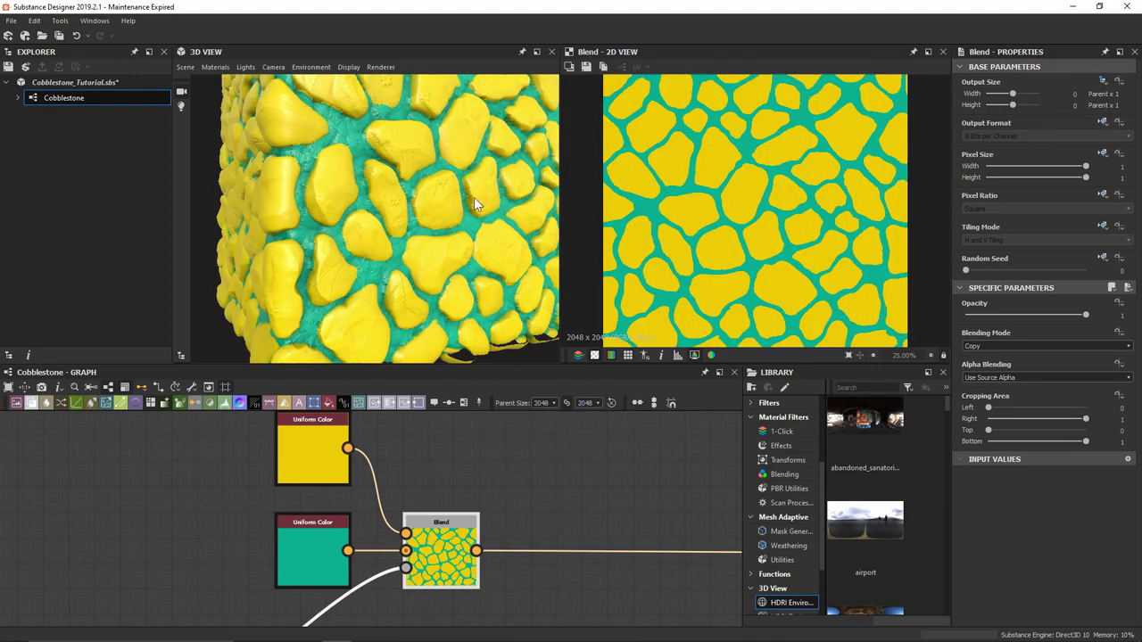
left_click_drag(474, 198, 282, 284)
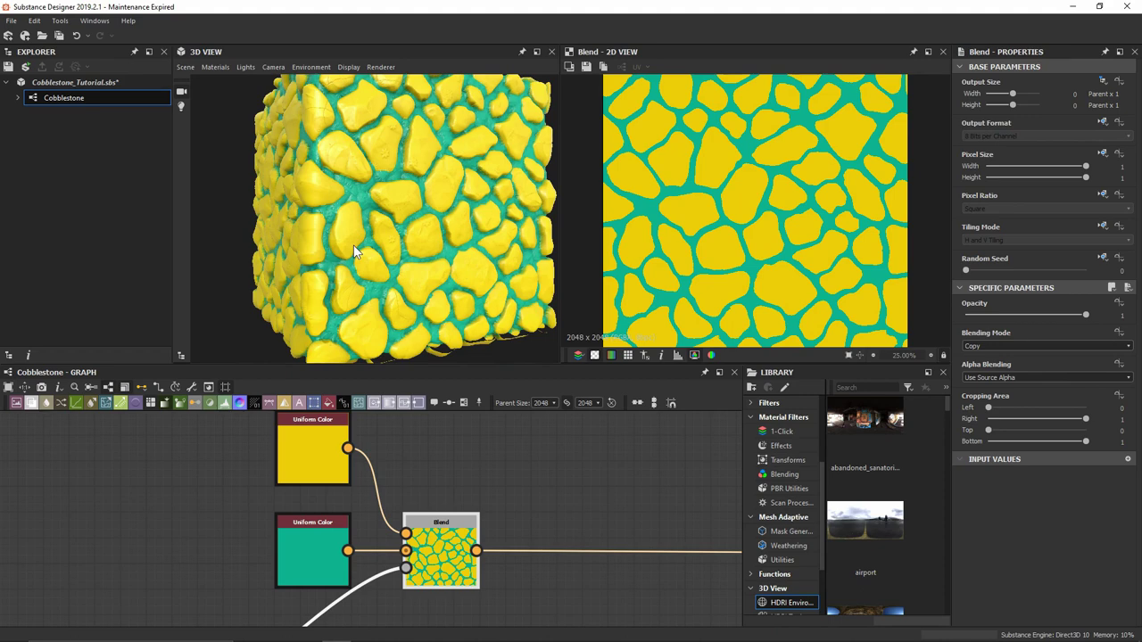
Recolour the upper Uniform Color node to a muted blue-grey with hue 0.51, saturation 0.18 and value 0.46
left_click(317, 441)
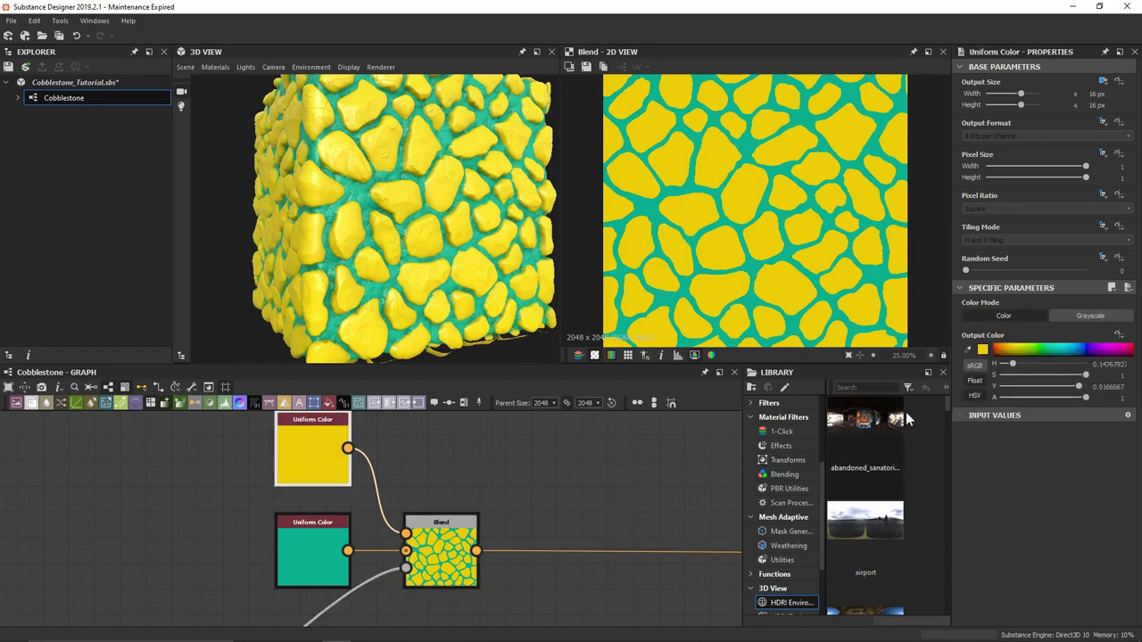
left_click(983, 349)
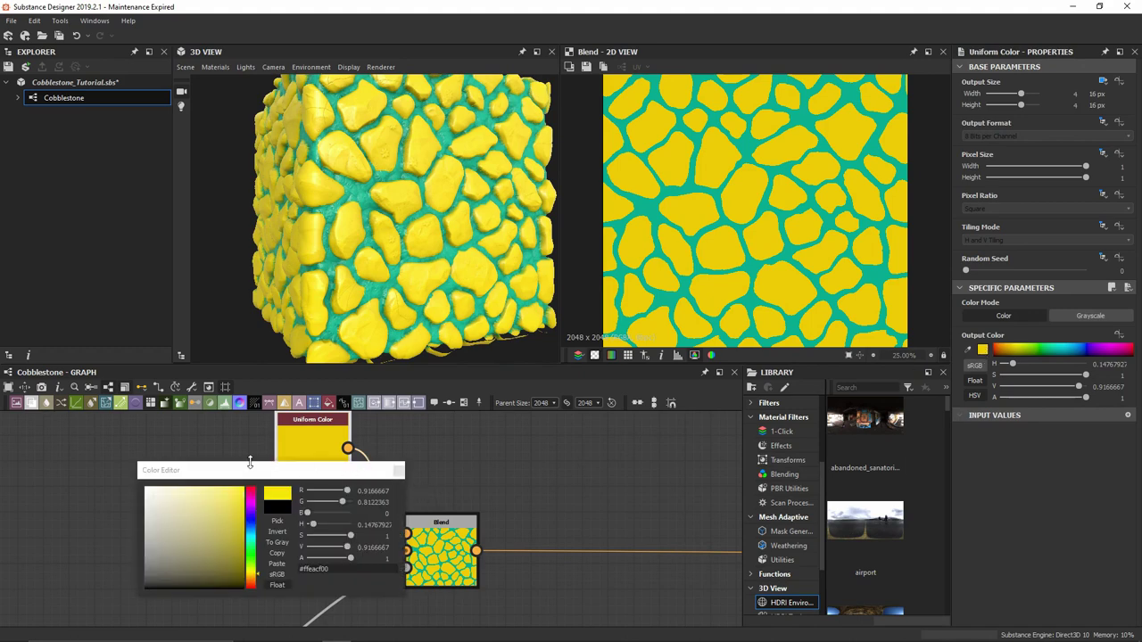
left_click_drag(257, 464, 562, 382)
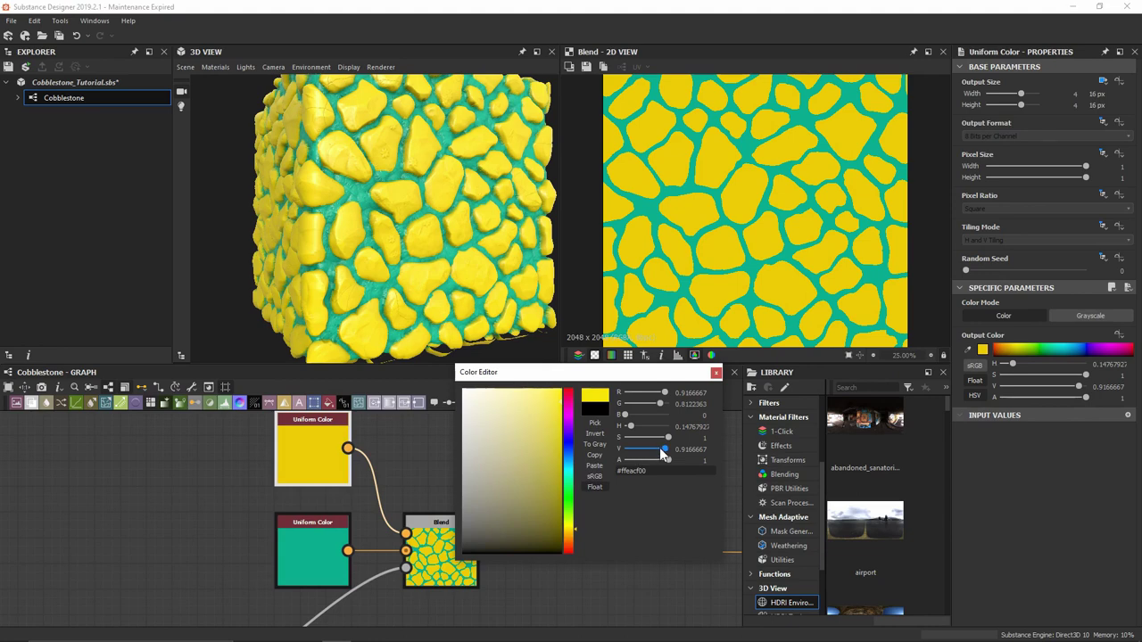
mouse_move(666, 450)
left_mouse_down()
mouse_move(650, 451)
mouse_move(637, 424)
mouse_move(646, 421)
mouse_move(631, 439)
mouse_move(644, 451)
left_mouse_up()
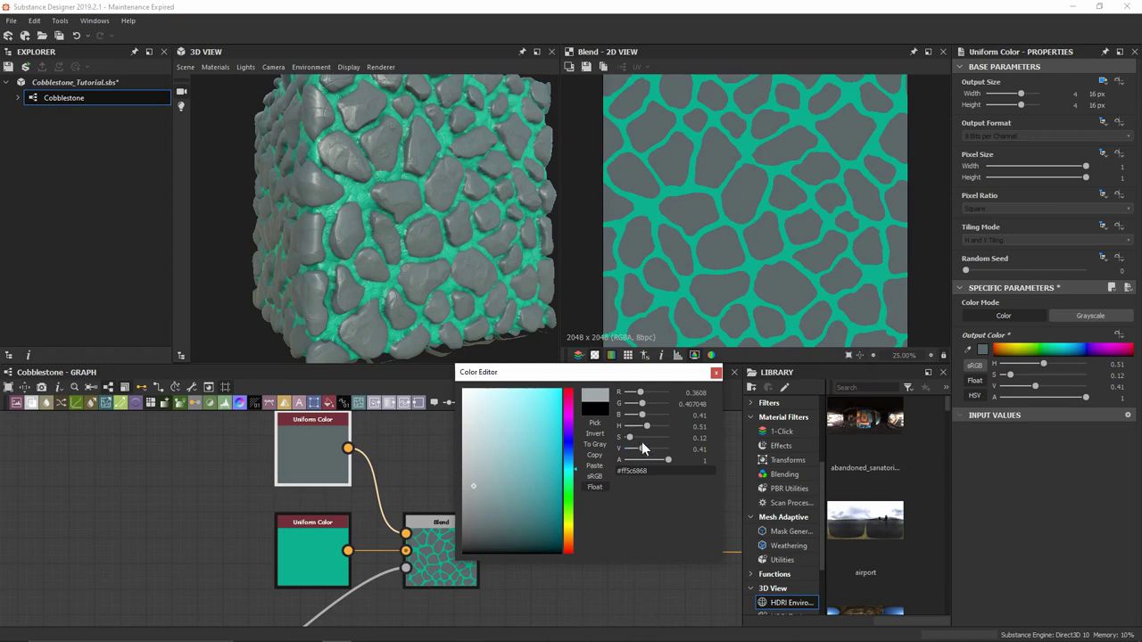
left_click_drag(630, 438, 649, 456)
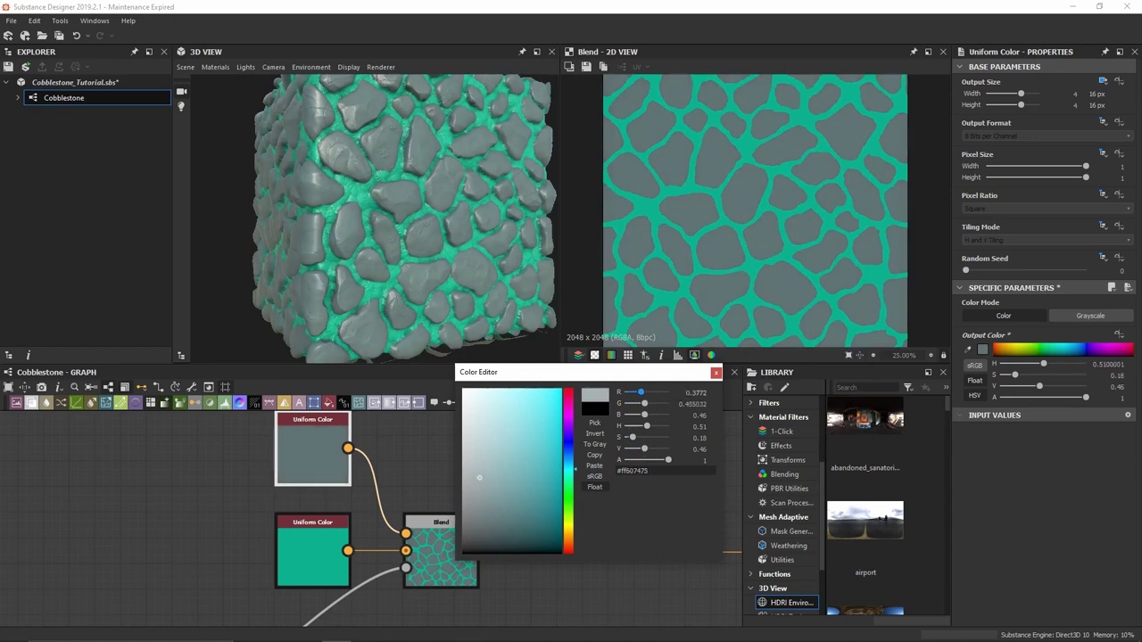
left_click(717, 375)
Recolour the lower Uniform Color node to an earthy brown with hue about 0.12, saturation 0.66 and value 0.51
left_click(332, 543)
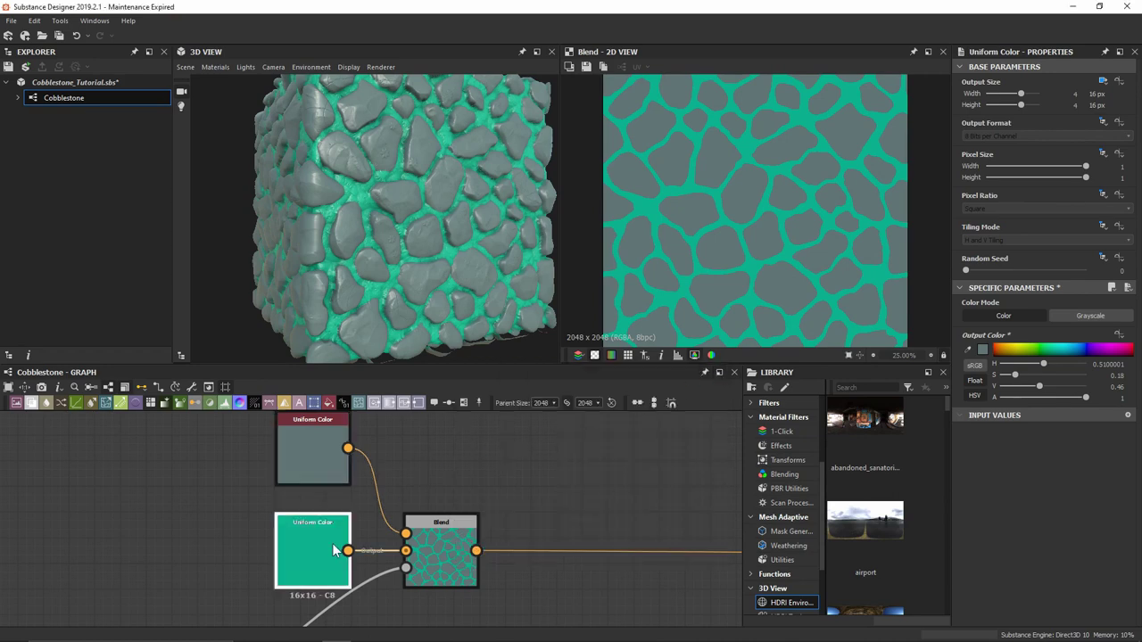
left_click(983, 349)
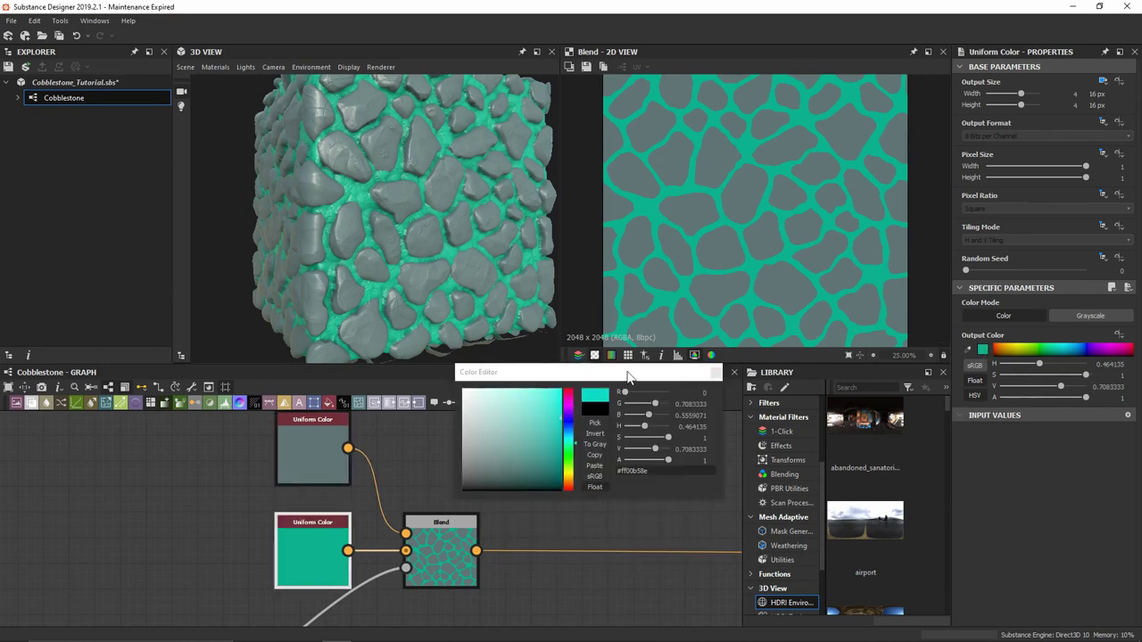
left_click_drag(621, 377, 603, 369)
left_click(552, 470)
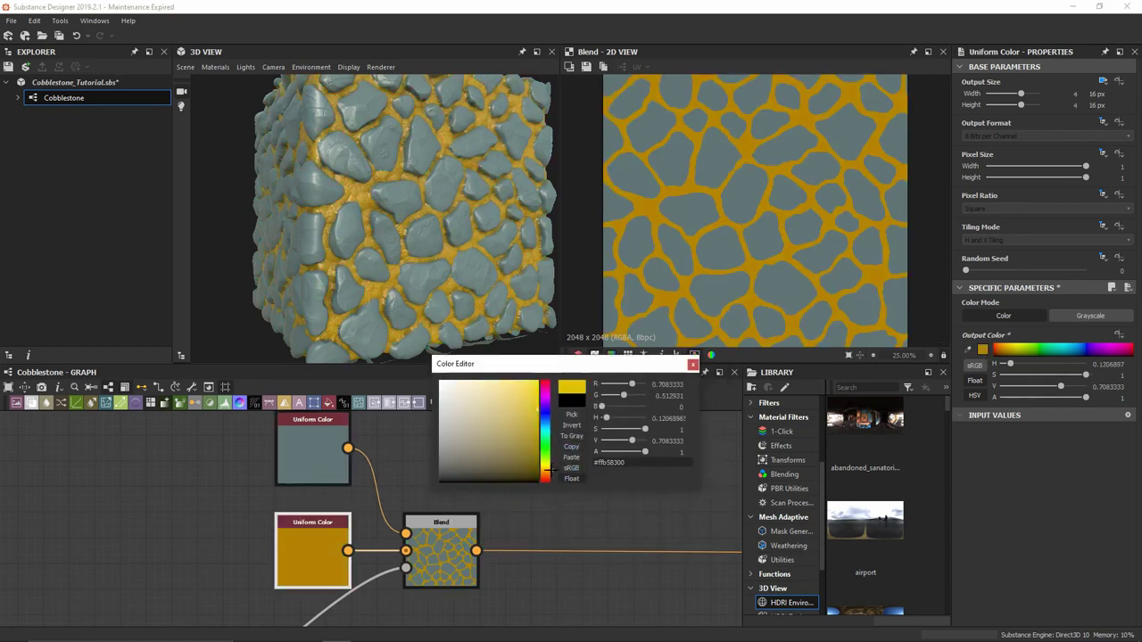
left_click_drag(641, 430, 624, 441)
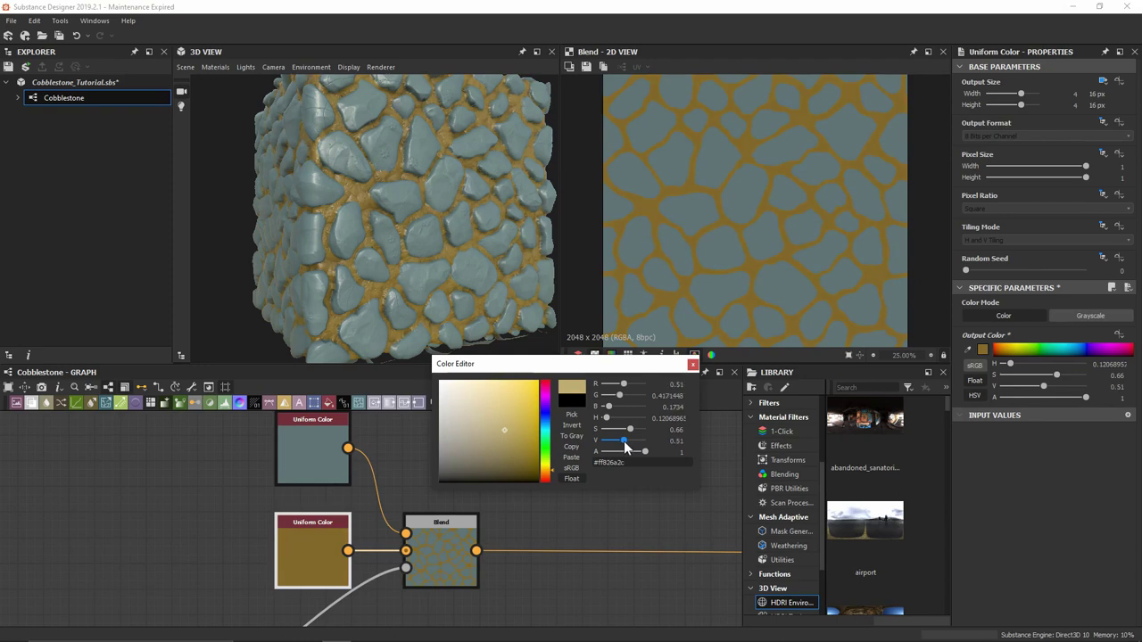
left_click(693, 364)
Add a second Blend node directly after the colour Blend node's output and look over the cobblestone cube
left_click_drag(379, 196, 376, 260)
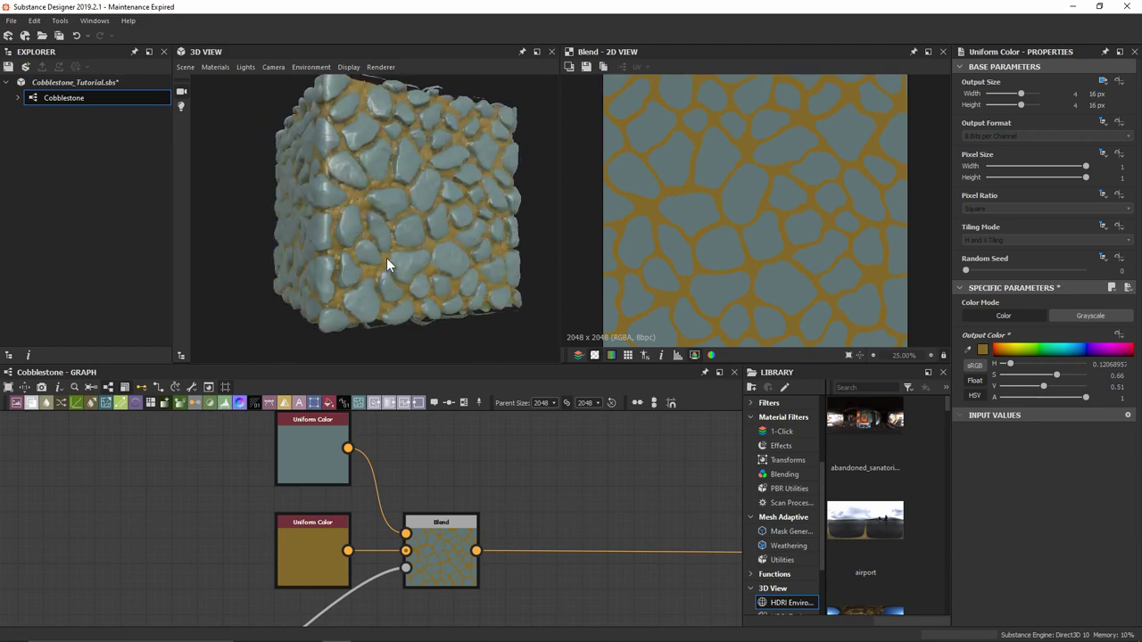
middle_click_drag(505, 421, 329, 540)
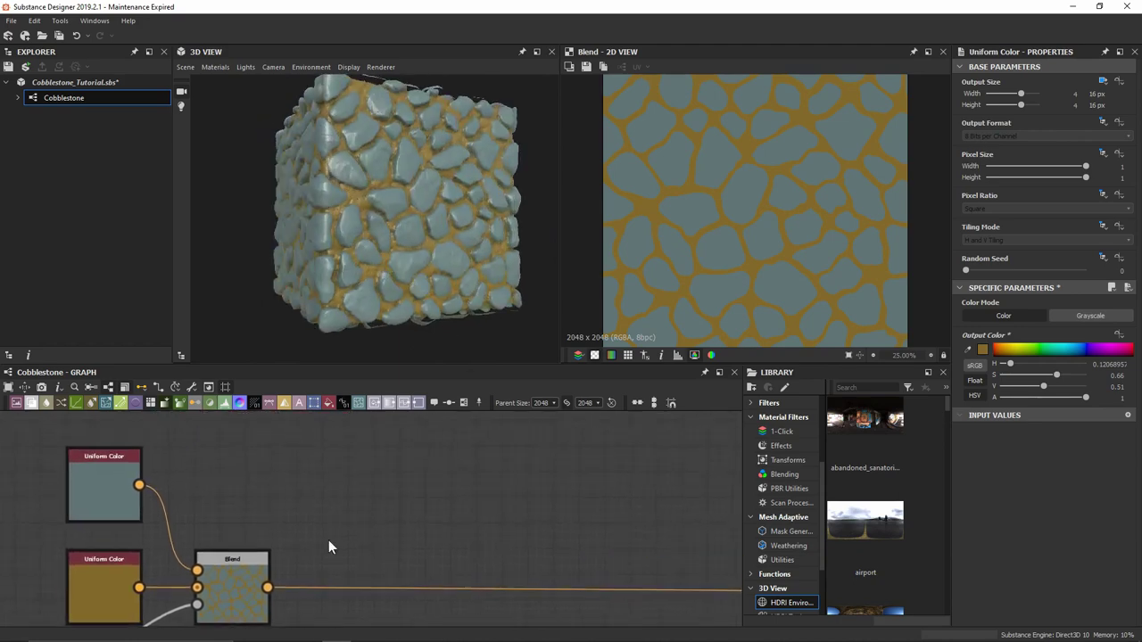
left_click(255, 589)
key("space")
type("blend")
key("Return")
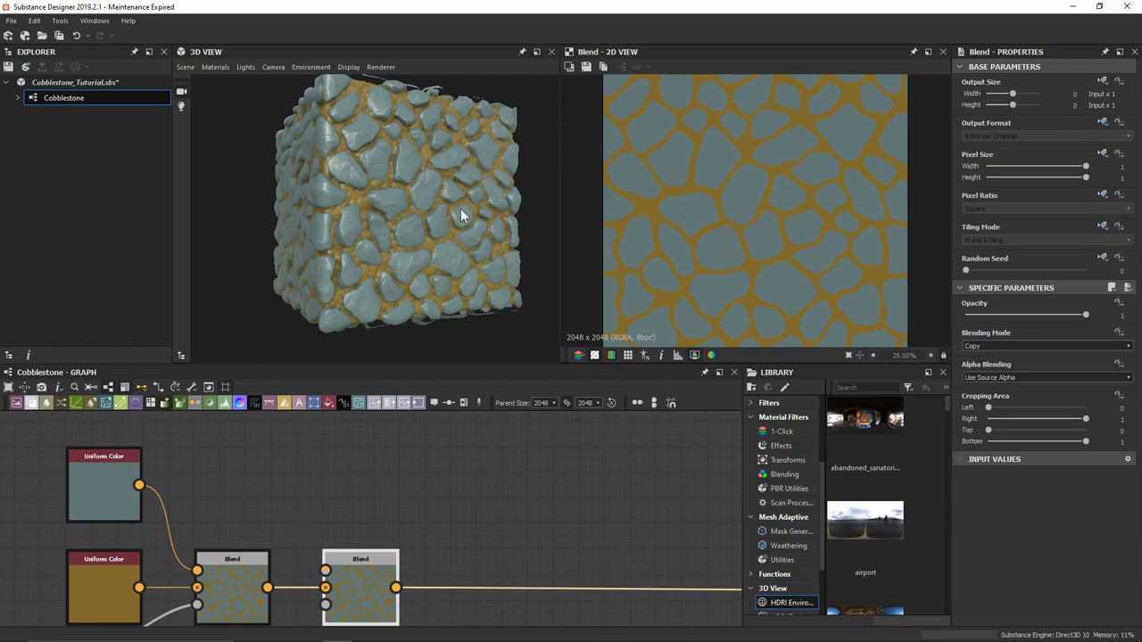
left_click_drag(421, 162, 397, 253)
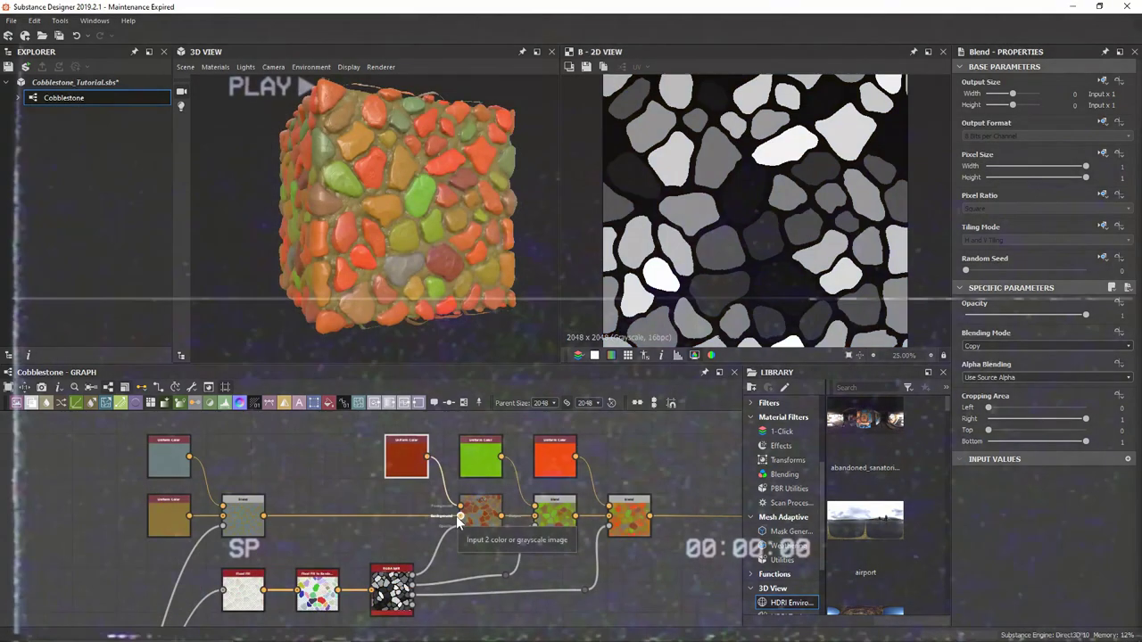
left_click(410, 464)
left_click(983, 349)
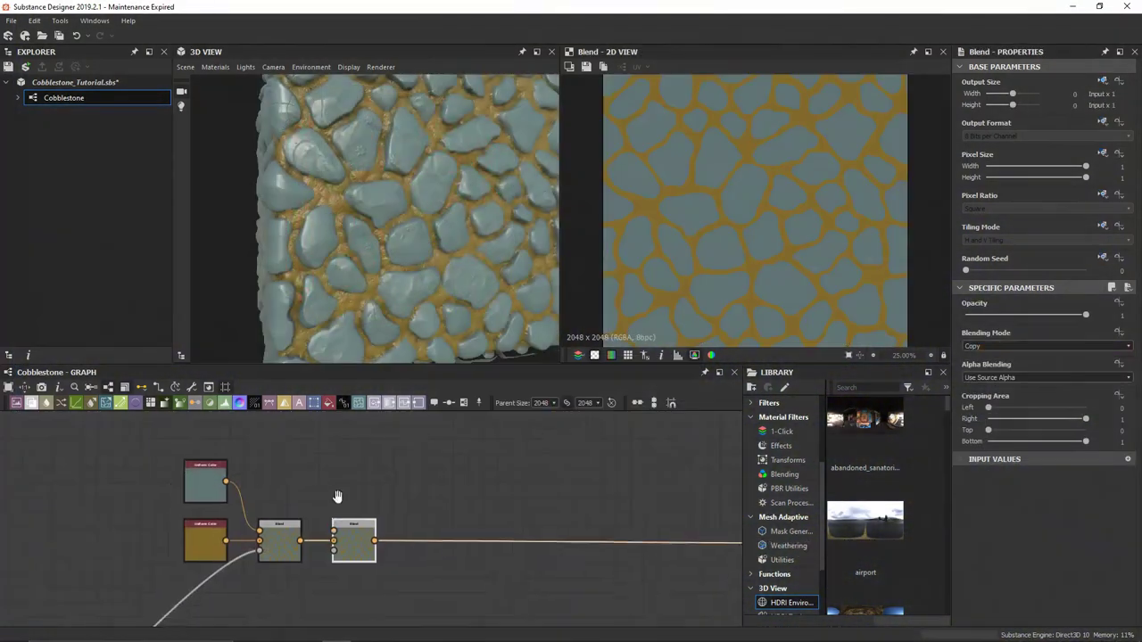
Move the second Blend node farther from the first and connect the same height mask to its opacity input
middle_click_drag(337, 496, 368, 445)
left_click_drag(383, 503, 457, 503)
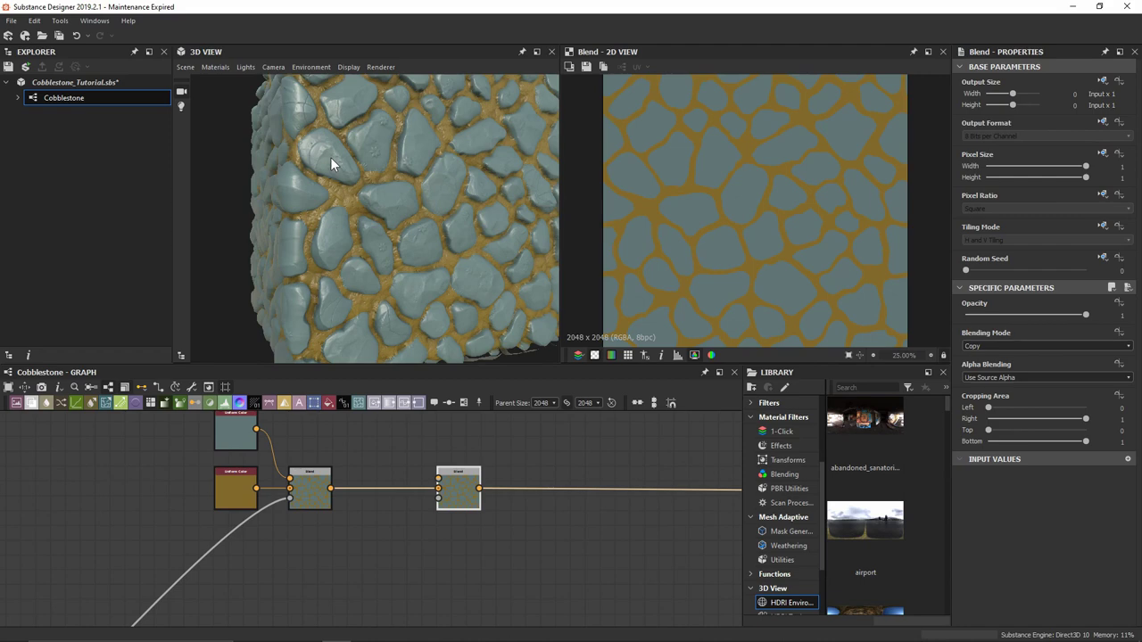
left_click_drag(290, 498, 439, 499)
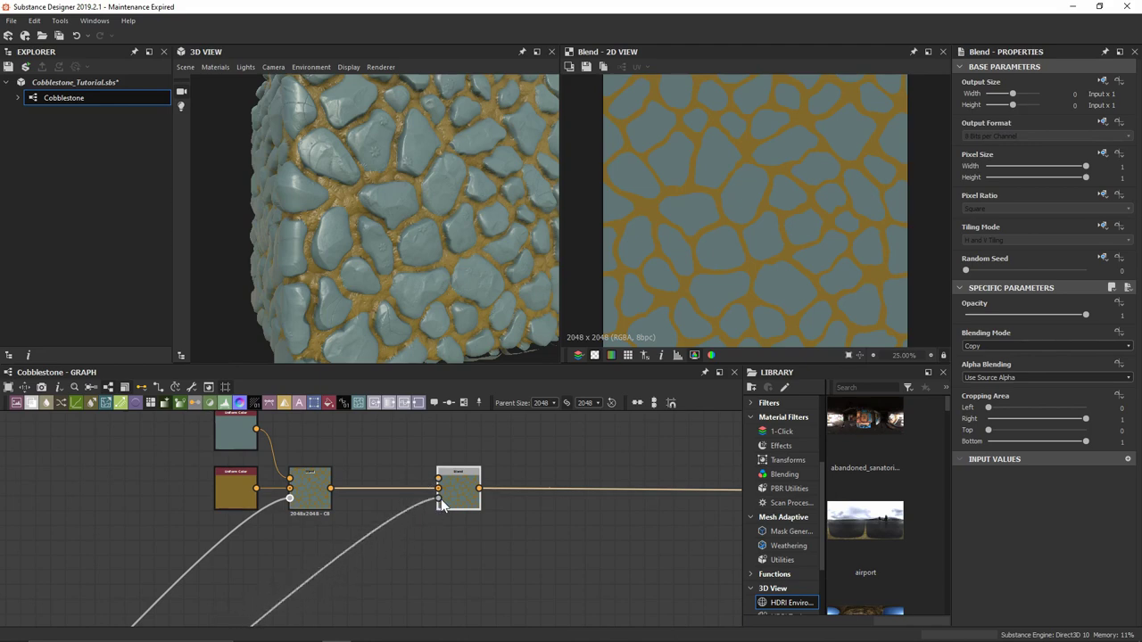
Insert a Flood Fill node on the height mask link that feeds the second Blend node's opacity
scroll(375, 535, "down", 3)
middle_click_drag(333, 548, 397, 513)
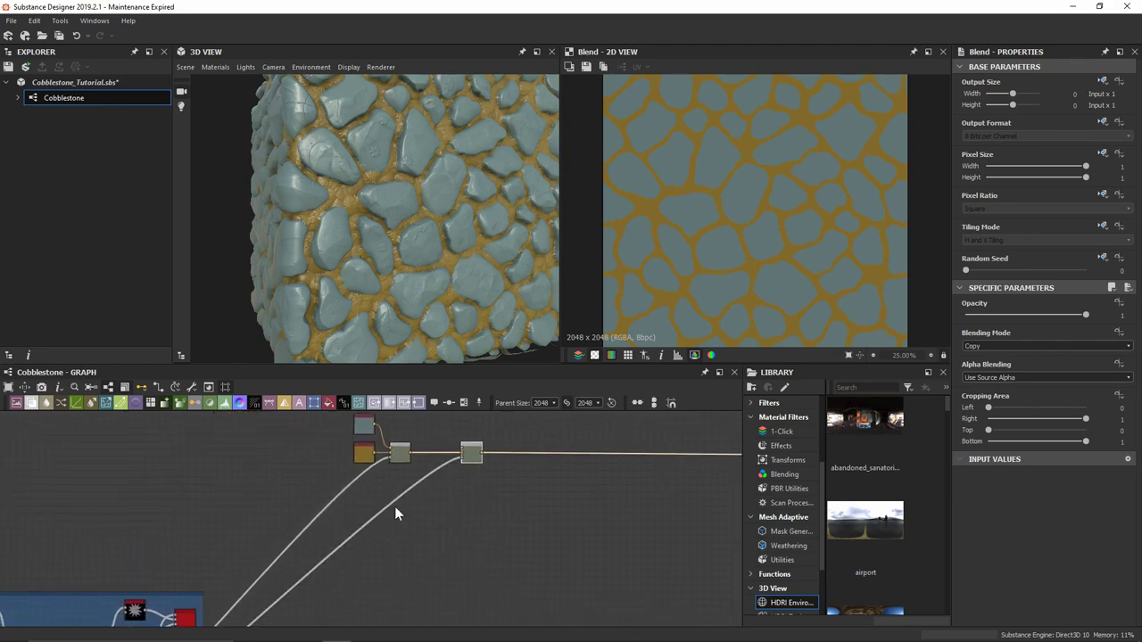
double_click(462, 457)
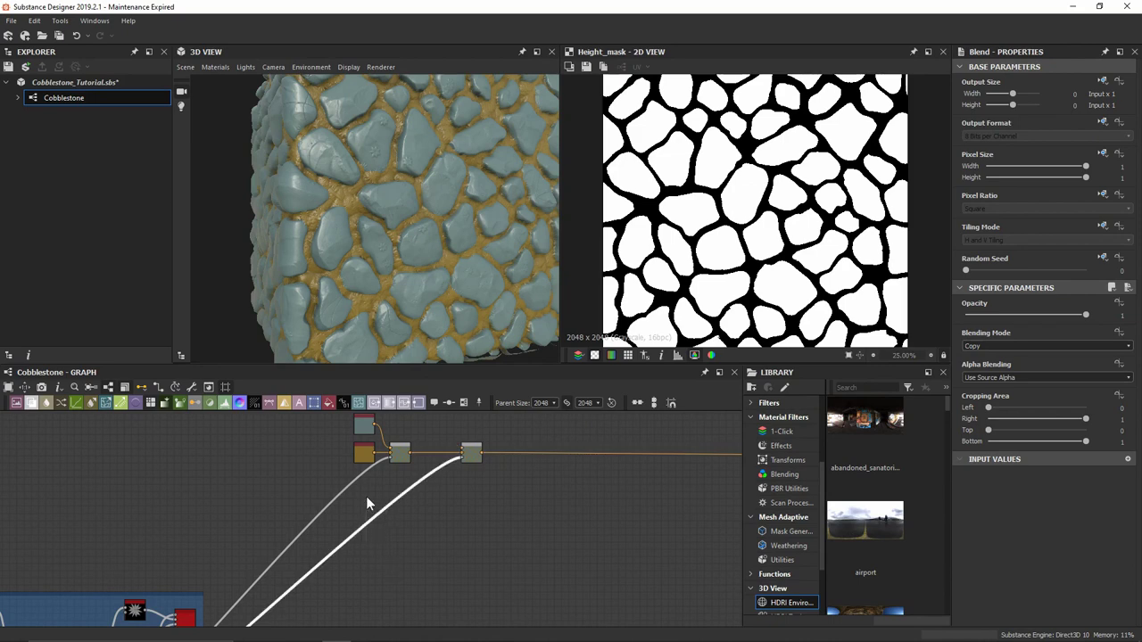
key("space")
type("flo")
key("Return")
Add a dot node to the height mask link outside the blue frame and route the first Blend's mask link through it
middle_click_drag(348, 531, 349, 507)
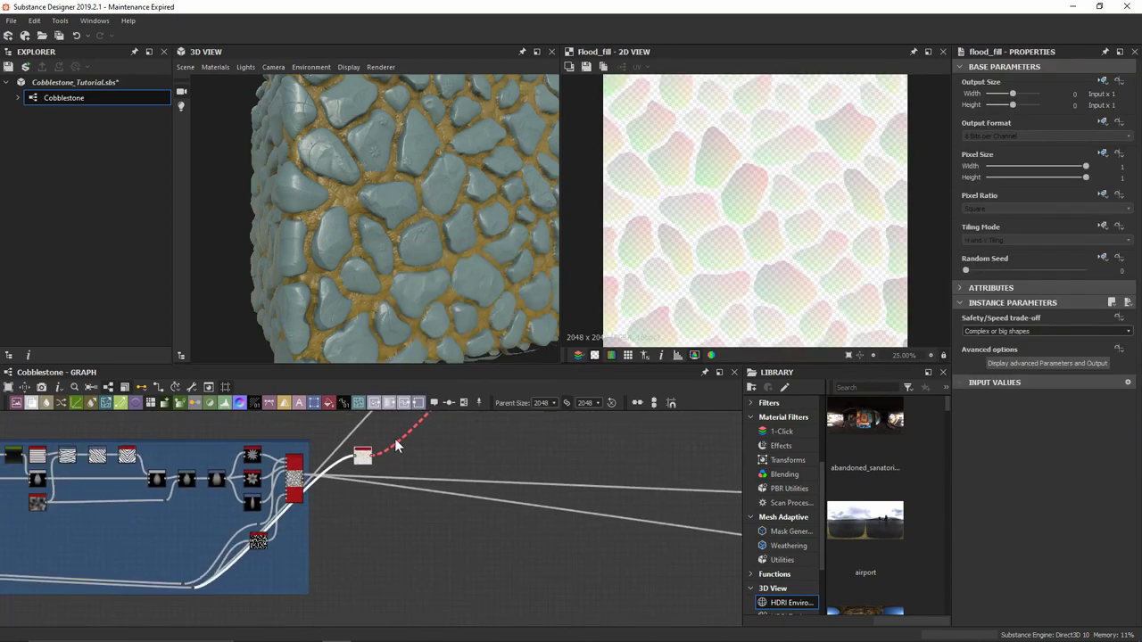
double_click(447, 570)
left_click_drag(447, 573, 377, 582)
middle_click_drag(377, 582, 352, 580)
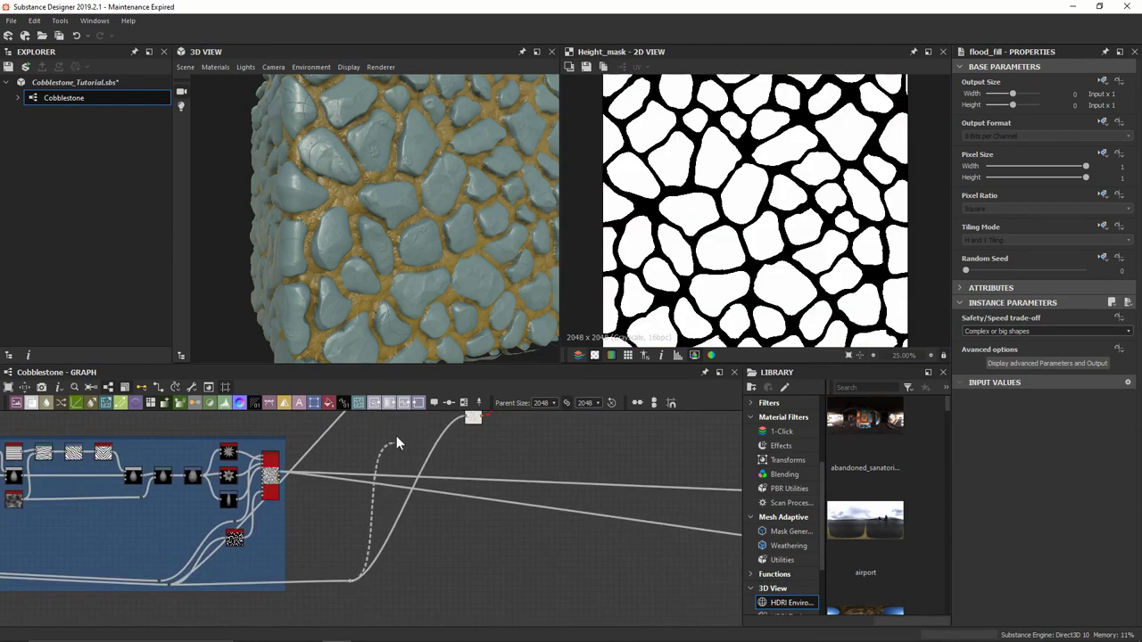
middle_click_drag(396, 435, 360, 566)
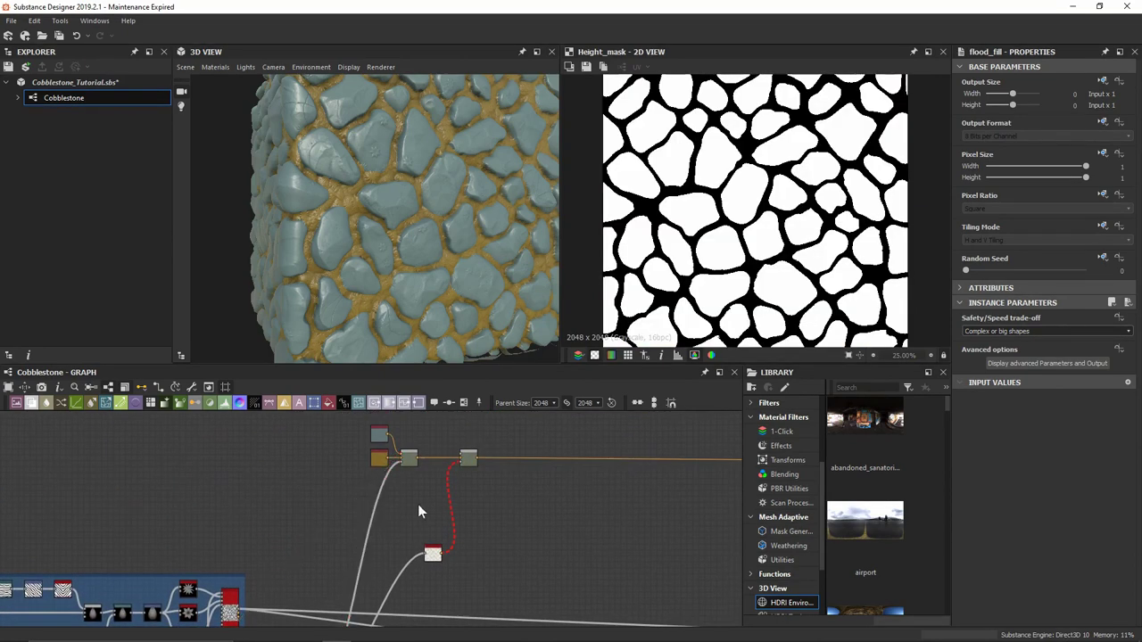
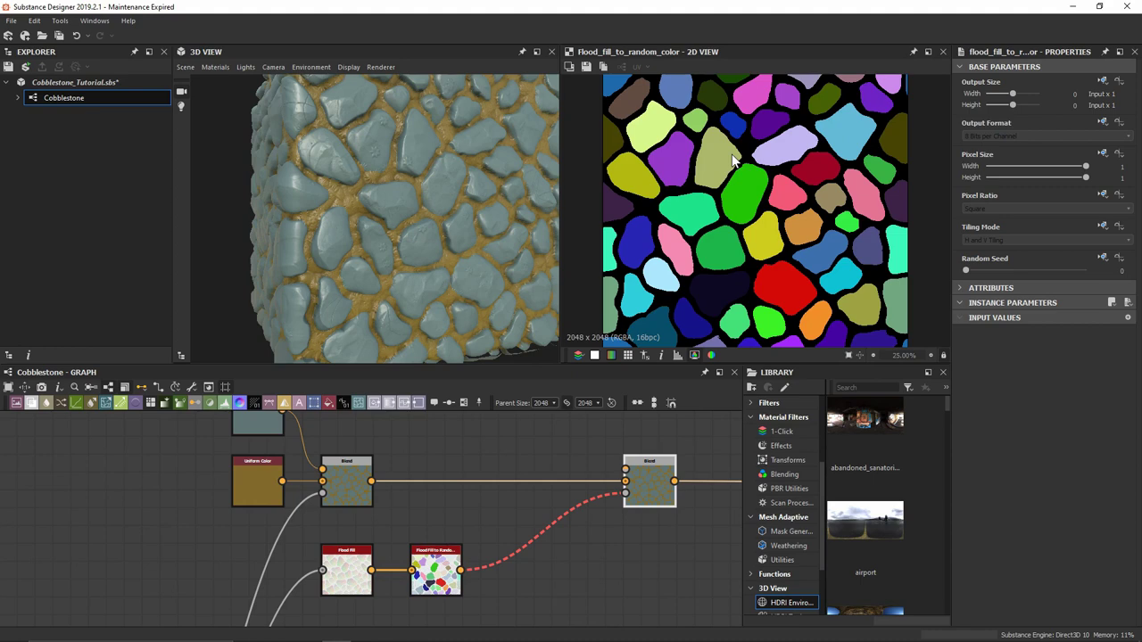
Add a Flood Fill to Random Grayscale node from the Flood Fill output and place it above the Flood Fill to Random Color node
left_click_drag(370, 570, 423, 509)
type("flo")
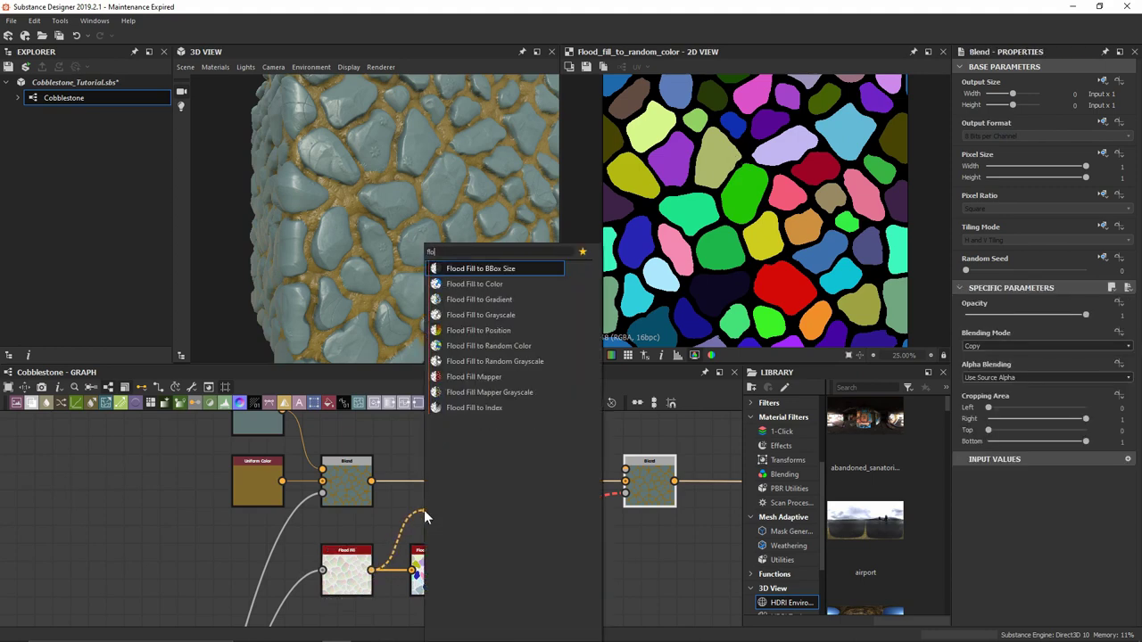
key("Down")
key("Down")
key("Down")
key("Down")
key("Down")
key("Down")
key("Return")
left_click_drag(429, 510, 411, 493)
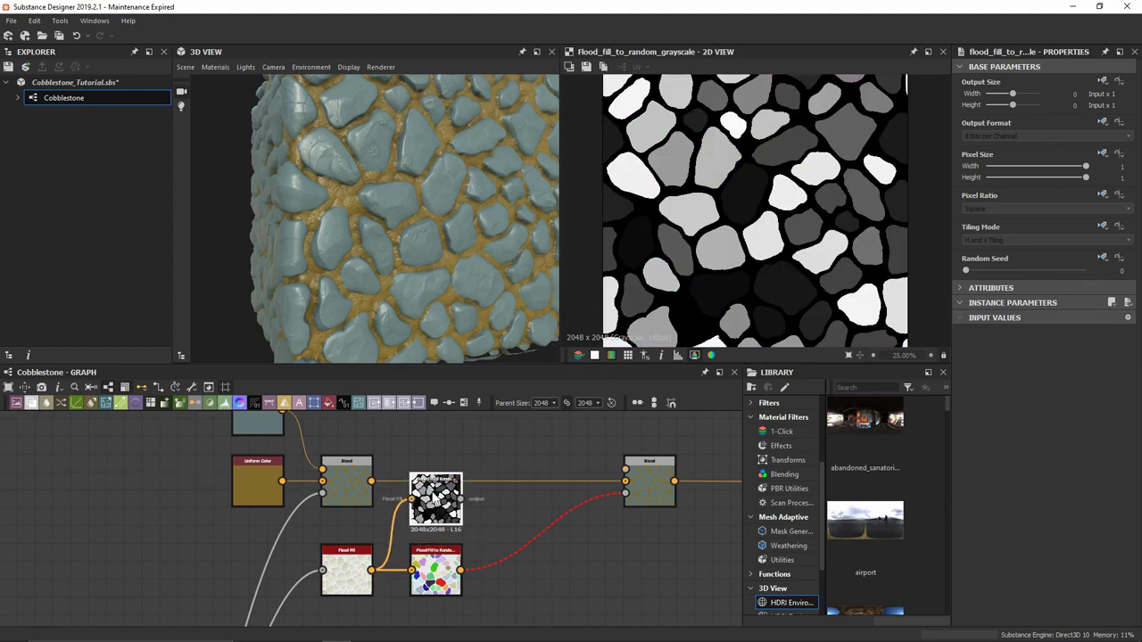
Reposition the second Blend node to leave room and add an RGBA Split node after Flood Fill to Random Color
left_click_drag(646, 490, 546, 489)
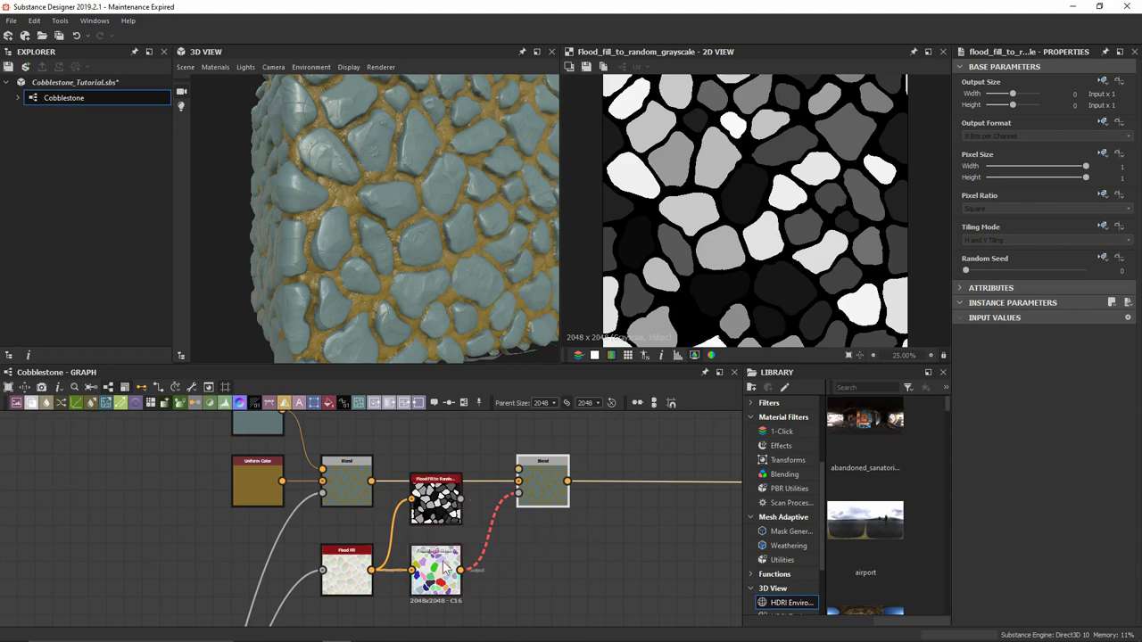
left_click_drag(550, 496, 647, 495)
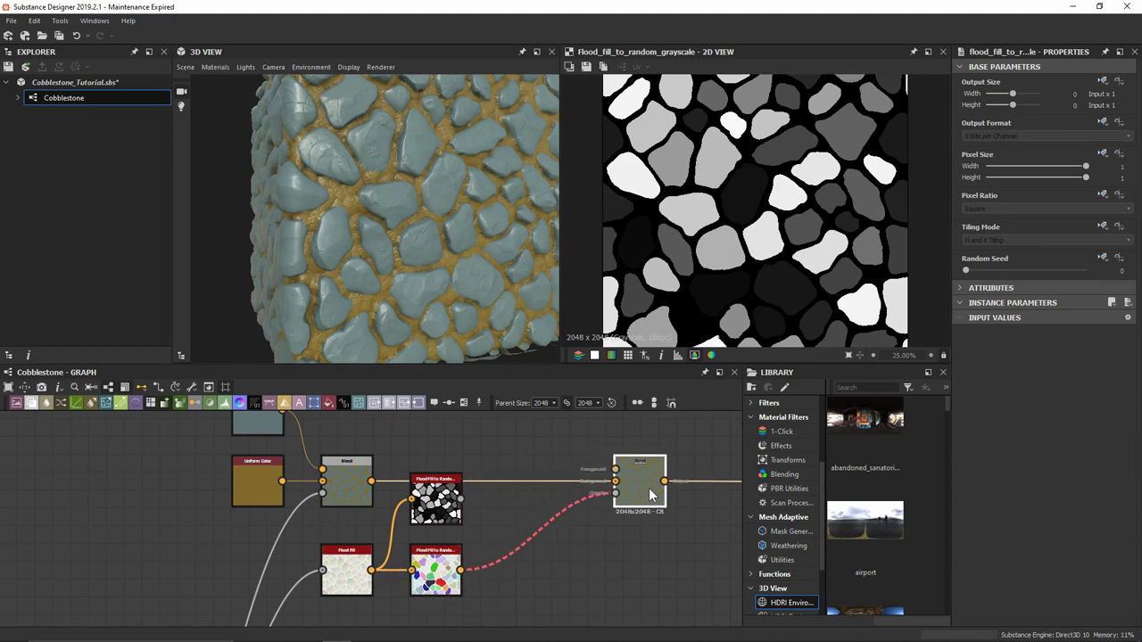
double_click(451, 576)
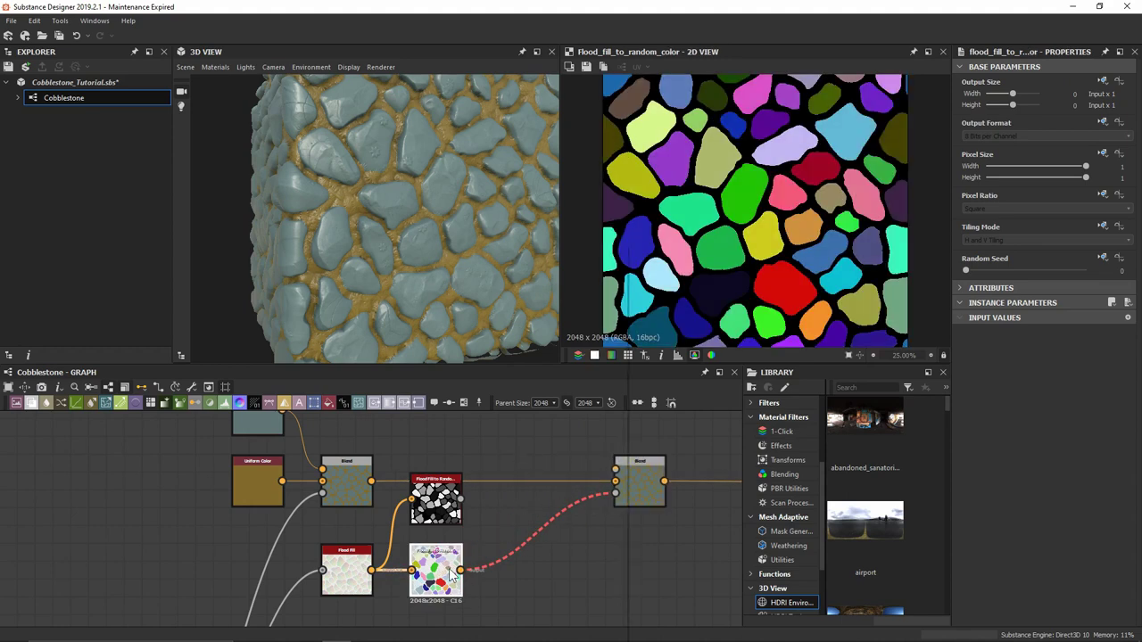
key("space")
type("rgb")
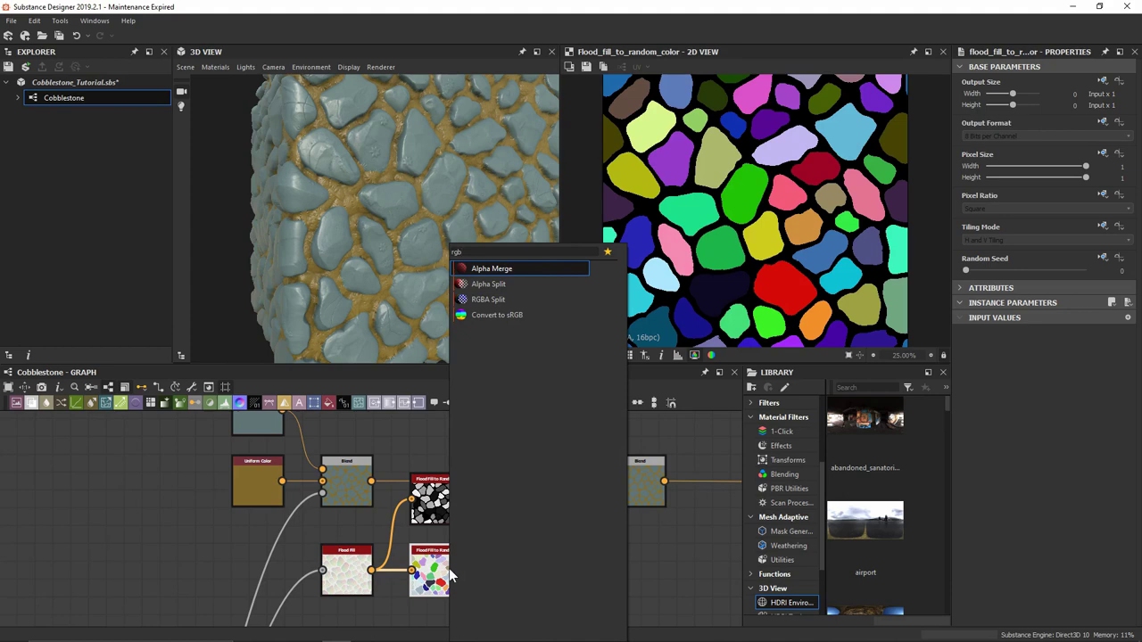
key("Down")
key("Down")
key("Return")
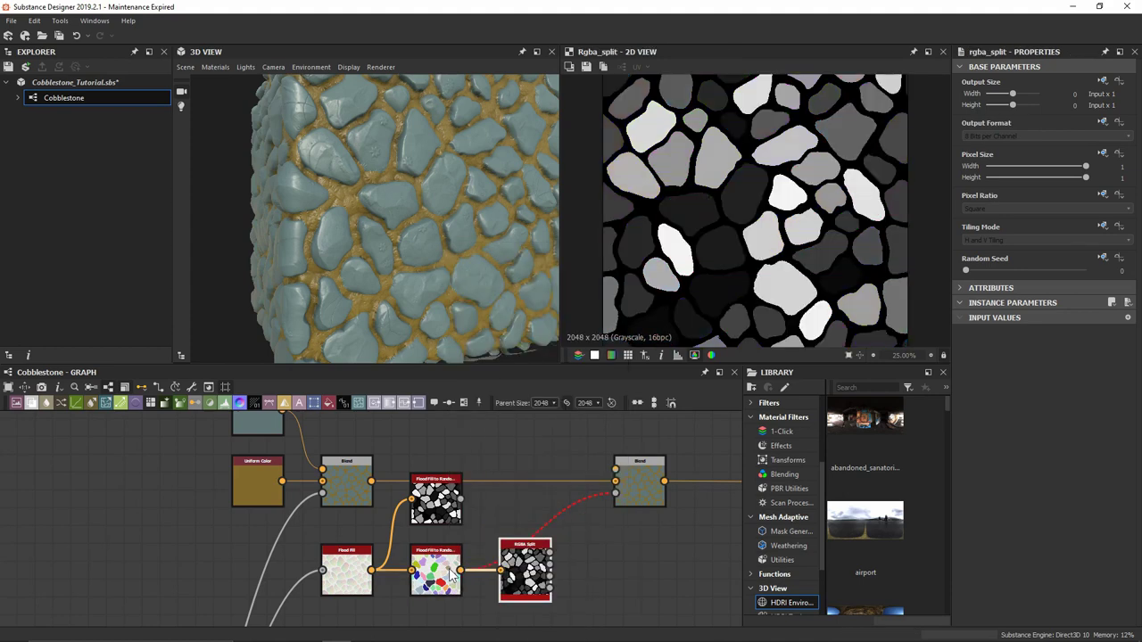
Preview the Flood Fill to Random Color result and compare it with the RGBA Split node's R and G outputs
scroll(580, 597, "up", 3)
middle_click_drag(552, 513, 514, 522)
double_click(303, 562)
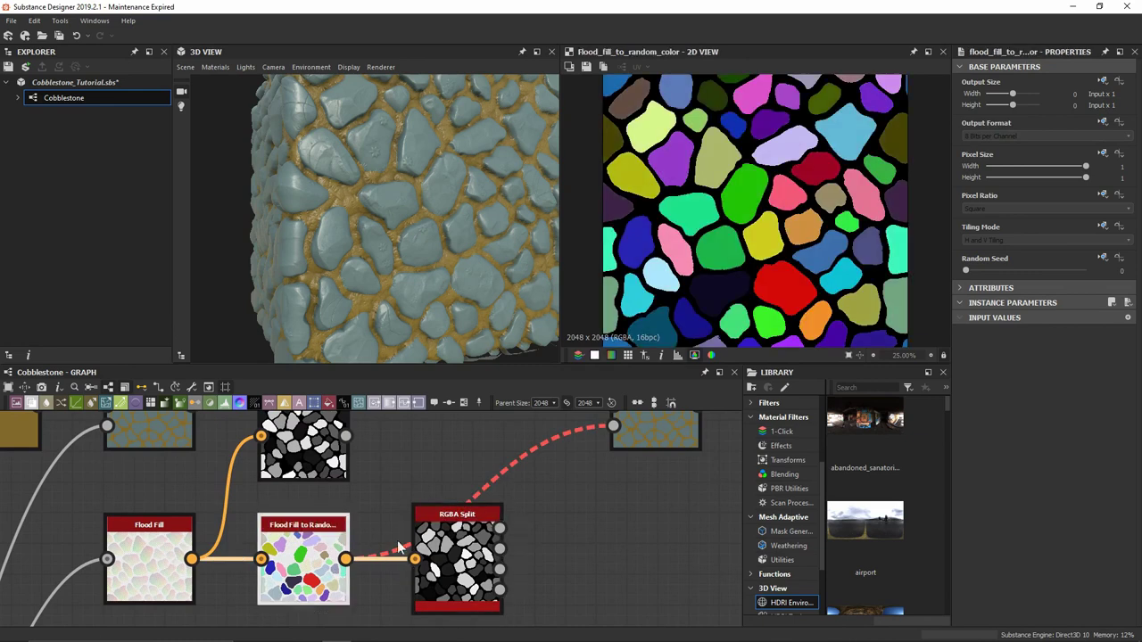
double_click(501, 530)
double_click(501, 549)
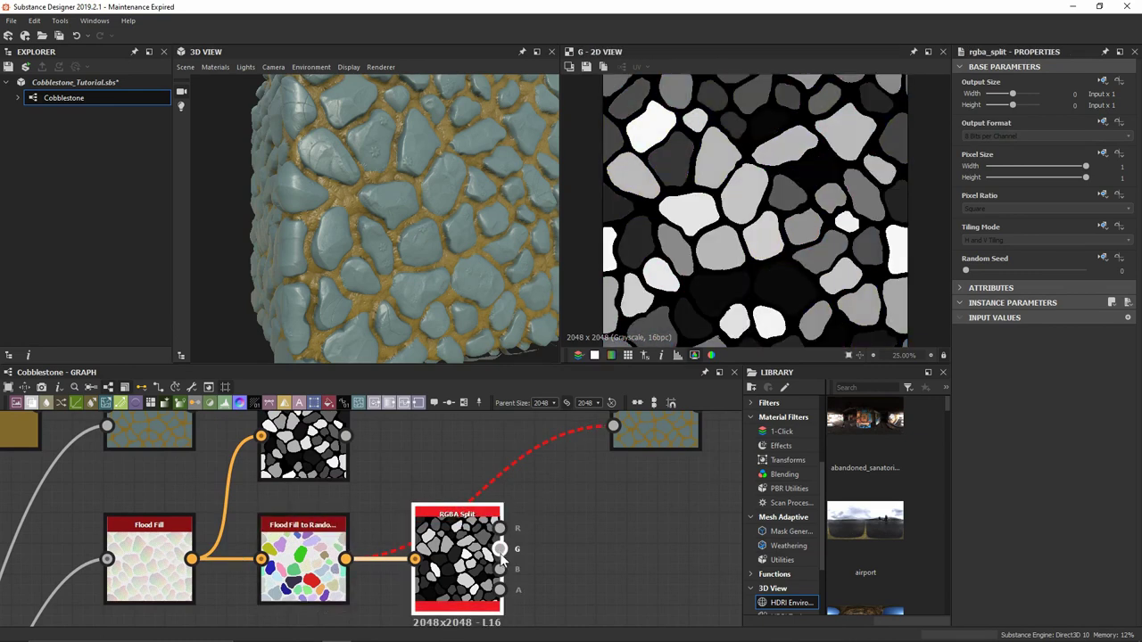
Preview the RGBA Split node's B and A outputs and delete the Flood Fill to Random Grayscale node
double_click(501, 569)
double_click(501, 590)
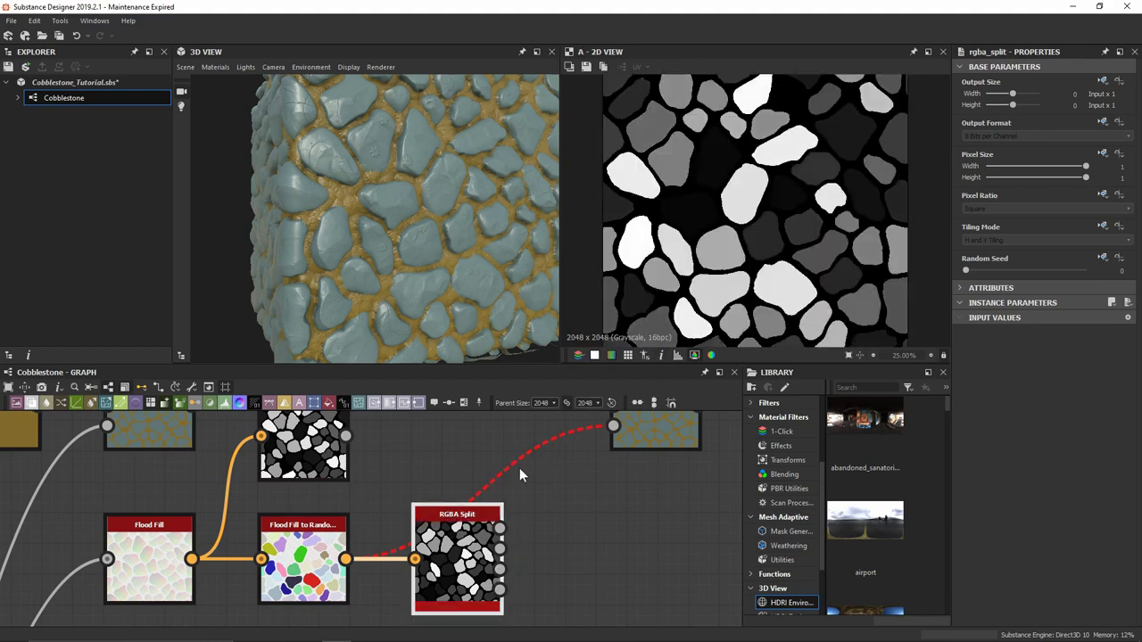
left_click(321, 453)
key("Delete")
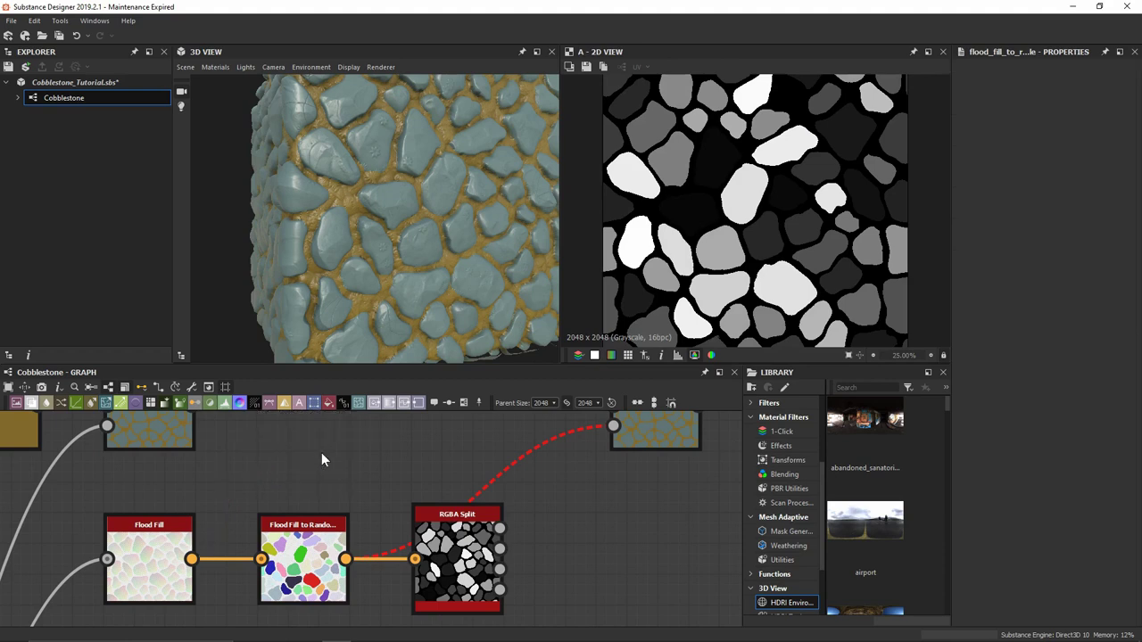
Connect the RGBA Split node's R output to the second Blend node's opacity input
middle_click_drag(591, 511, 469, 555)
scroll(474, 549, "down", 1)
left_click_drag(413, 569, 510, 485)
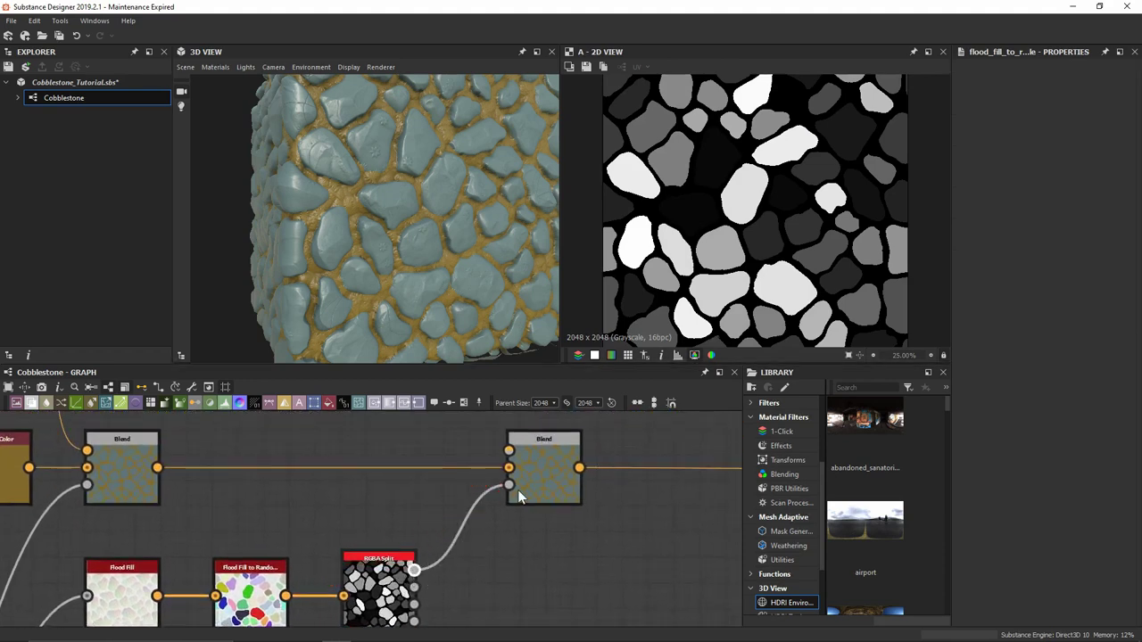
Add a third Blend node after the second one and mask it with the RGBA Split node's G output
middle_click_drag(540, 486, 529, 486)
key("space")
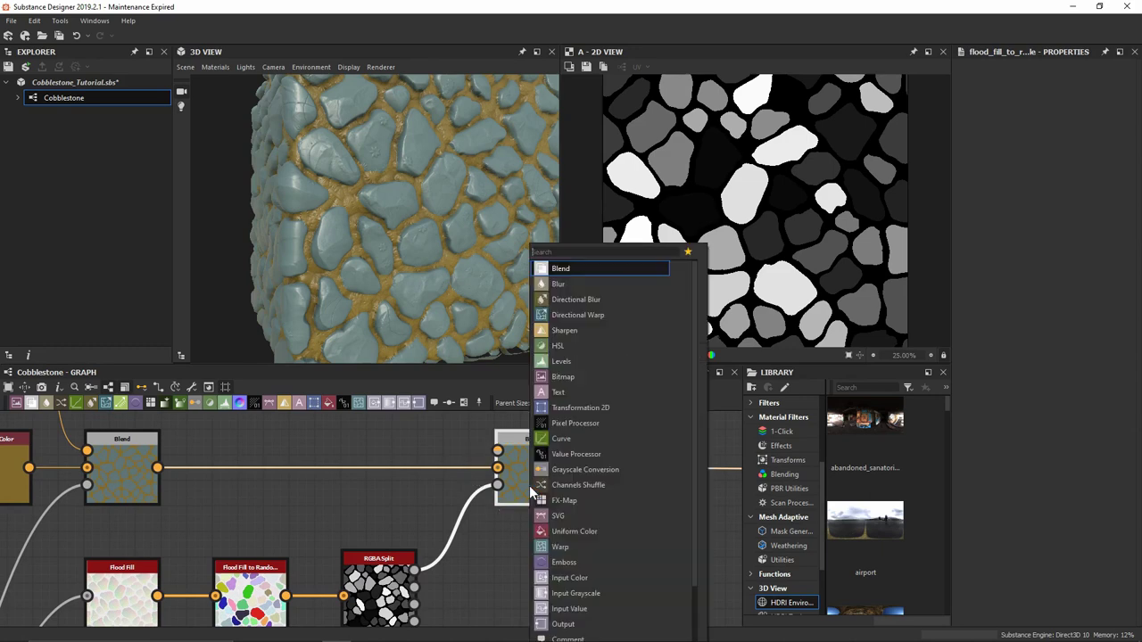
key("Return")
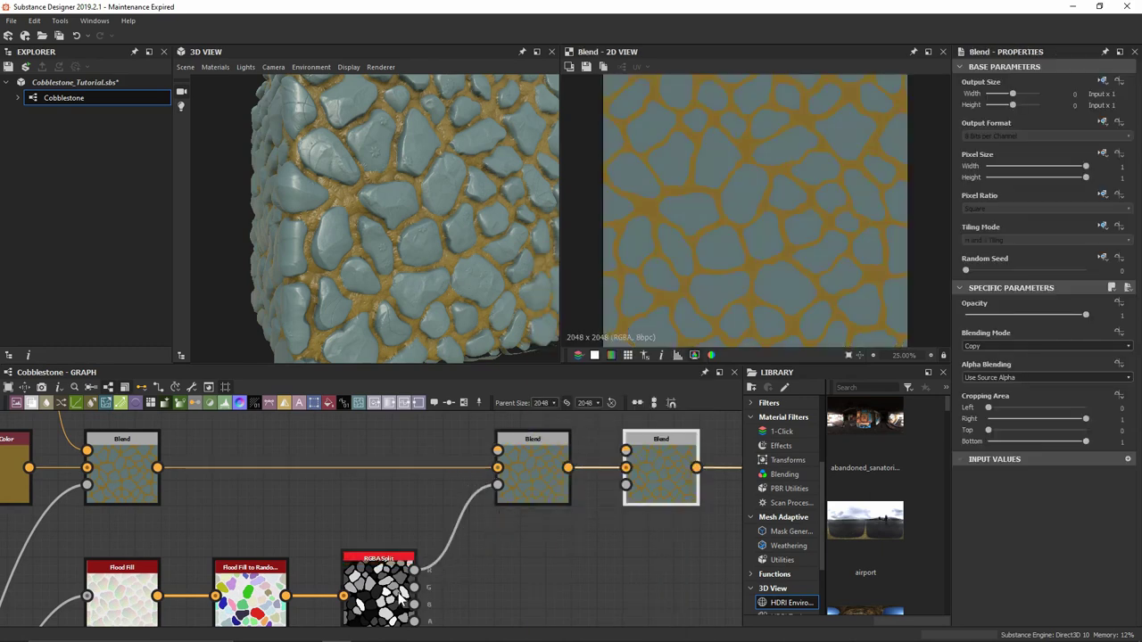
left_click_drag(415, 587, 626, 485)
Add a fourth Blend node masked by the RGBA Split's B output and route the G and B links through dot nodes
scroll(628, 490, "down", 2)
middle_click_drag(628, 490, 530, 482)
key("space")
key("Return")
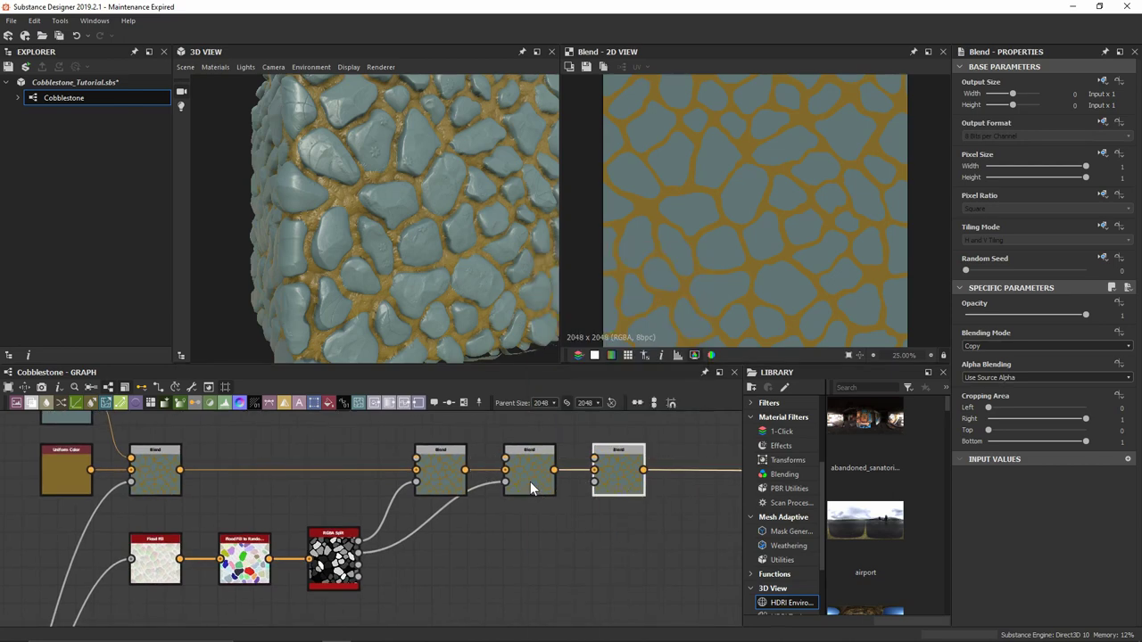
left_click_drag(357, 565, 602, 490)
left_click_drag(474, 528, 569, 562)
left_click_drag(446, 524, 470, 541)
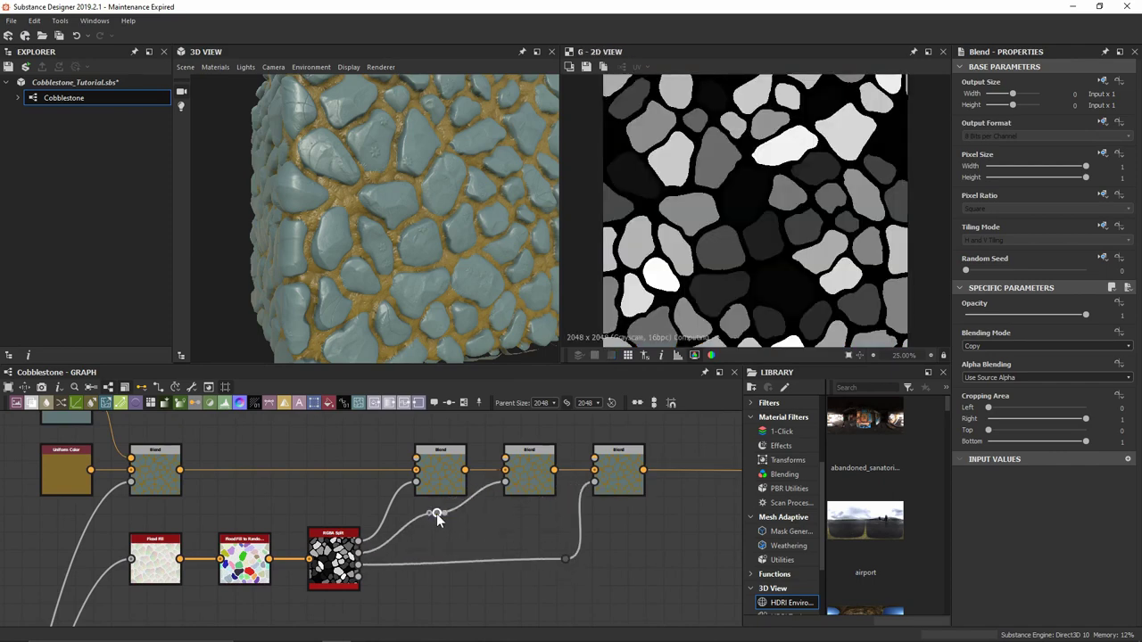
Duplicate the blue-grey stone Uniform Color node three times and place the copies in a row above the new Blend nodes
middle_click_drag(377, 482, 408, 484)
scroll(460, 474, "down", 1)
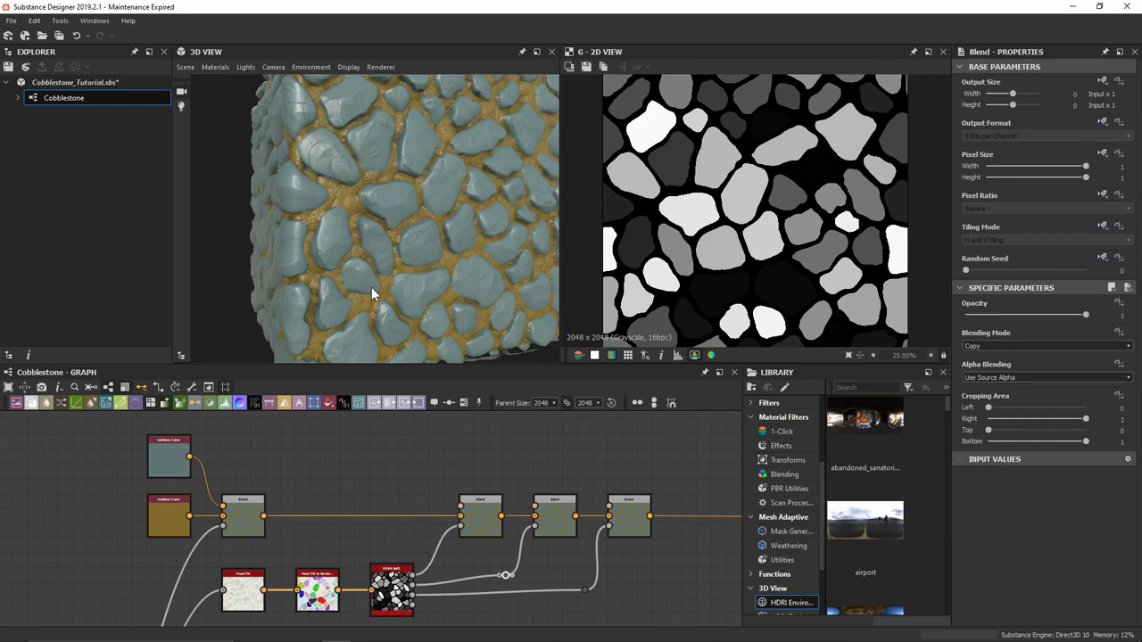
left_click(169, 456)
key("ctrl+d")
mouse_move(357, 438)
left_mouse_down()
mouse_move(336, 504)
mouse_move(348, 434)
mouse_move(348, 456)
left_mouse_up()
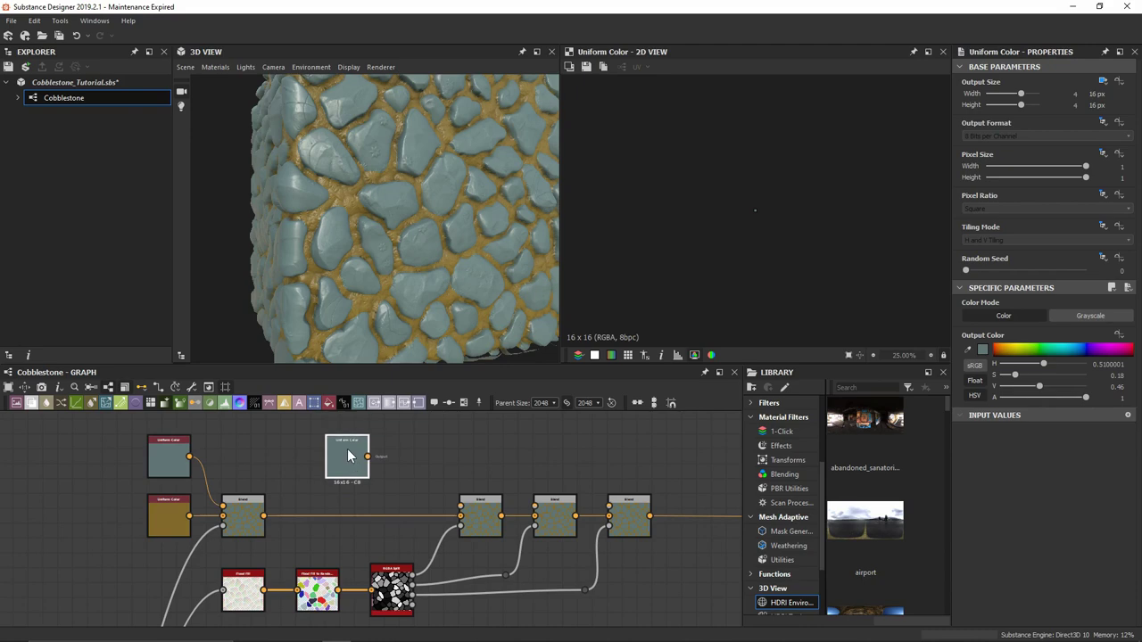
key("ctrl+d")
left_click_drag(370, 517, 486, 460)
key("ctrl+d")
left_click_drag(370, 518, 560, 459)
Connect each duplicated Uniform Color to the foreground of its own Blend node and preview the last Blend
left_click_drag(367, 456, 461, 506)
left_click_drag(501, 457, 534, 506)
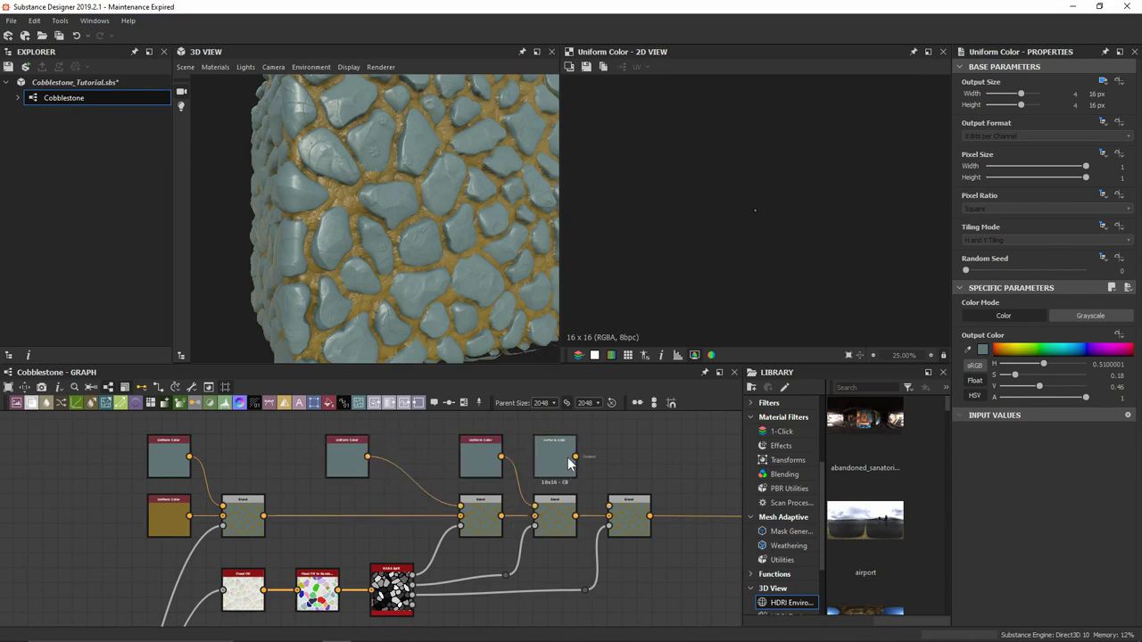
left_click_drag(576, 457, 608, 506)
left_click(623, 525)
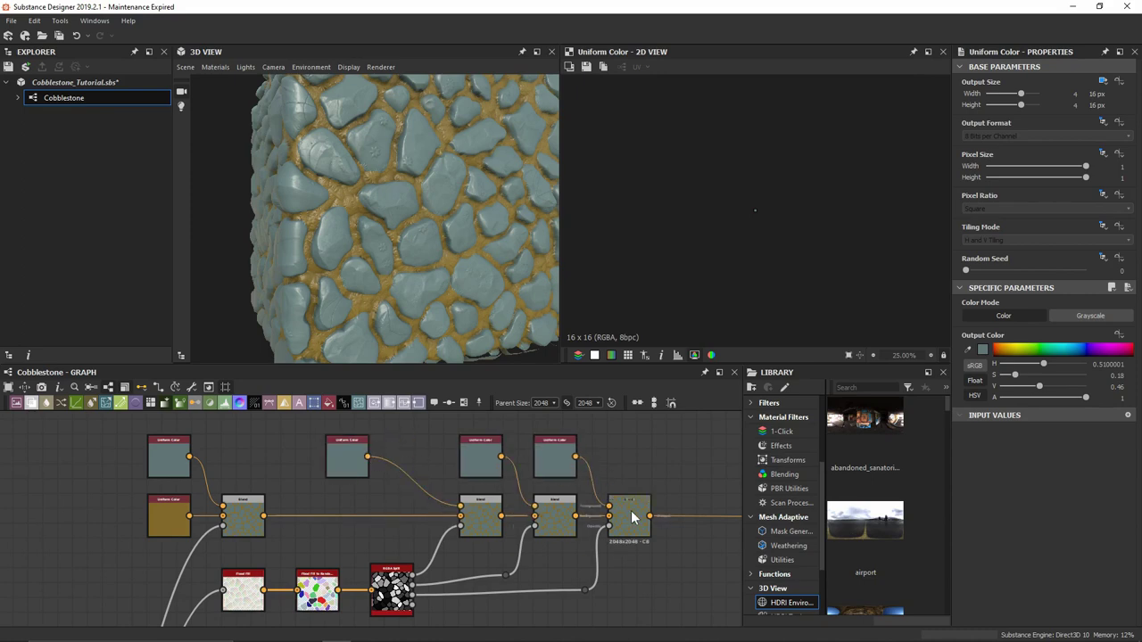
double_click(635, 523)
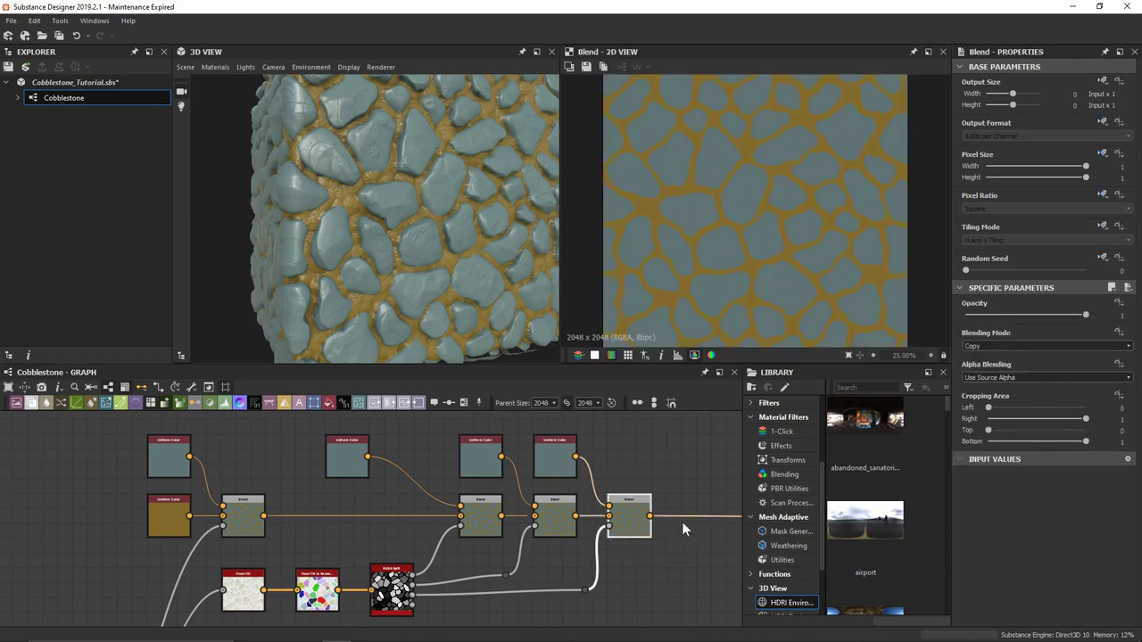
Set the three duplicated Uniform Color nodes to dark red, bright green and orange-red, in order, and inspect the stones on the 3D cube
left_click(348, 457)
left_click(996, 348)
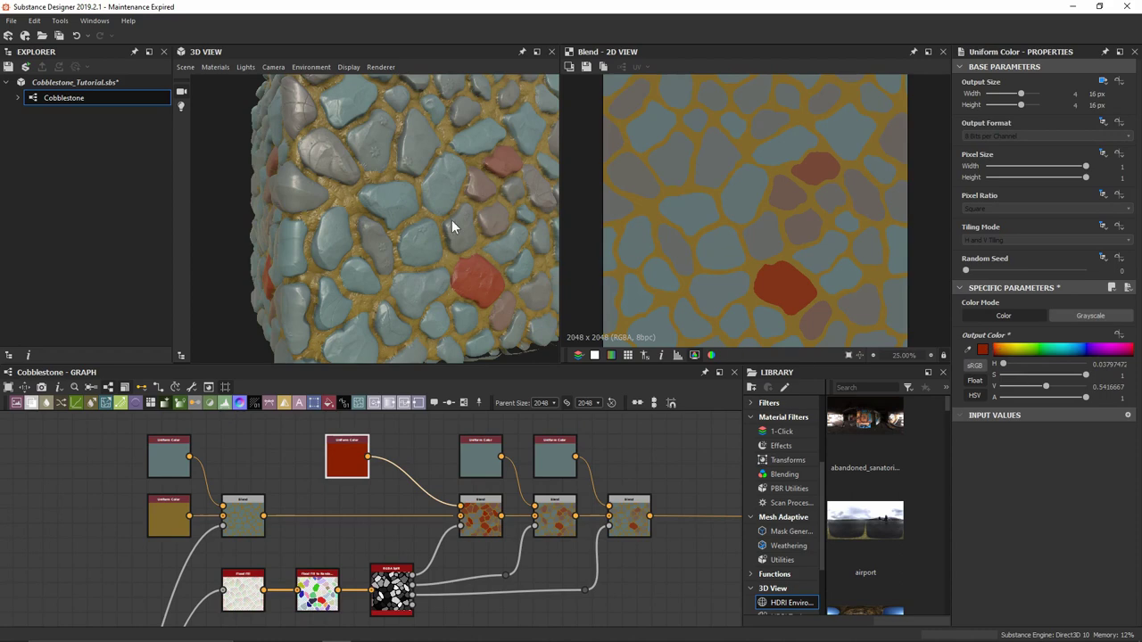
left_click(485, 455)
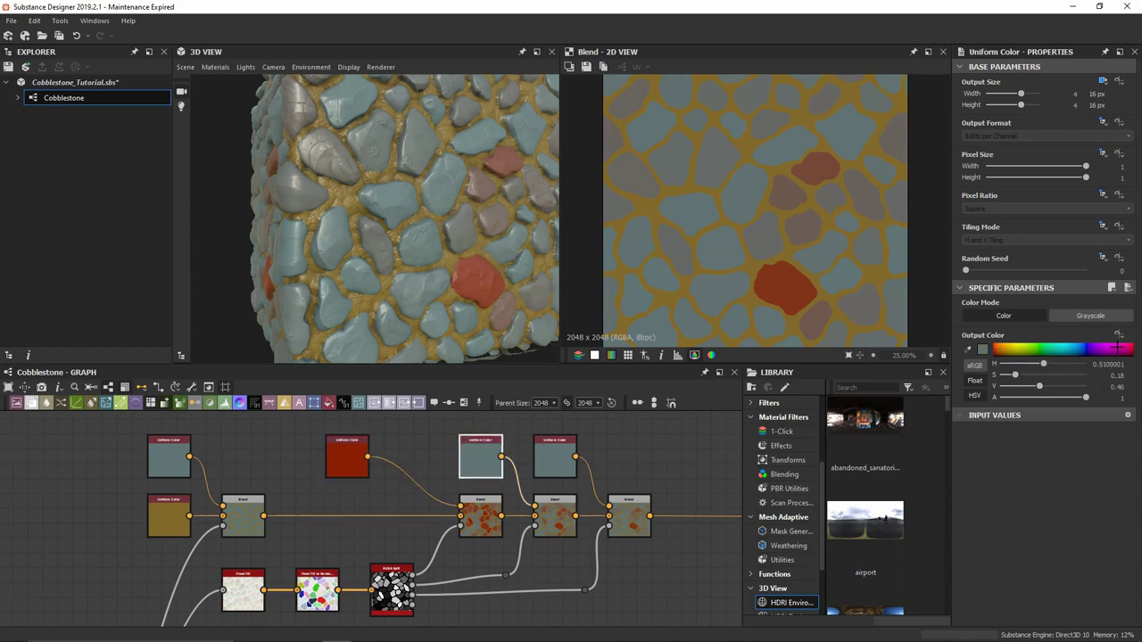
left_click(1027, 349)
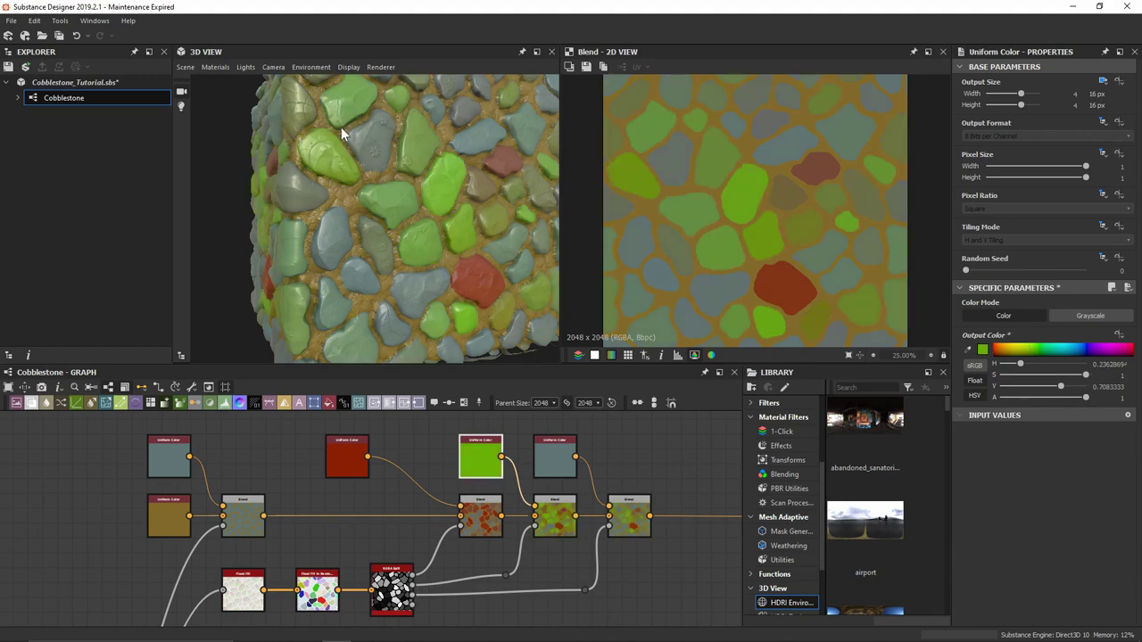
left_click_drag(342, 128, 431, 150)
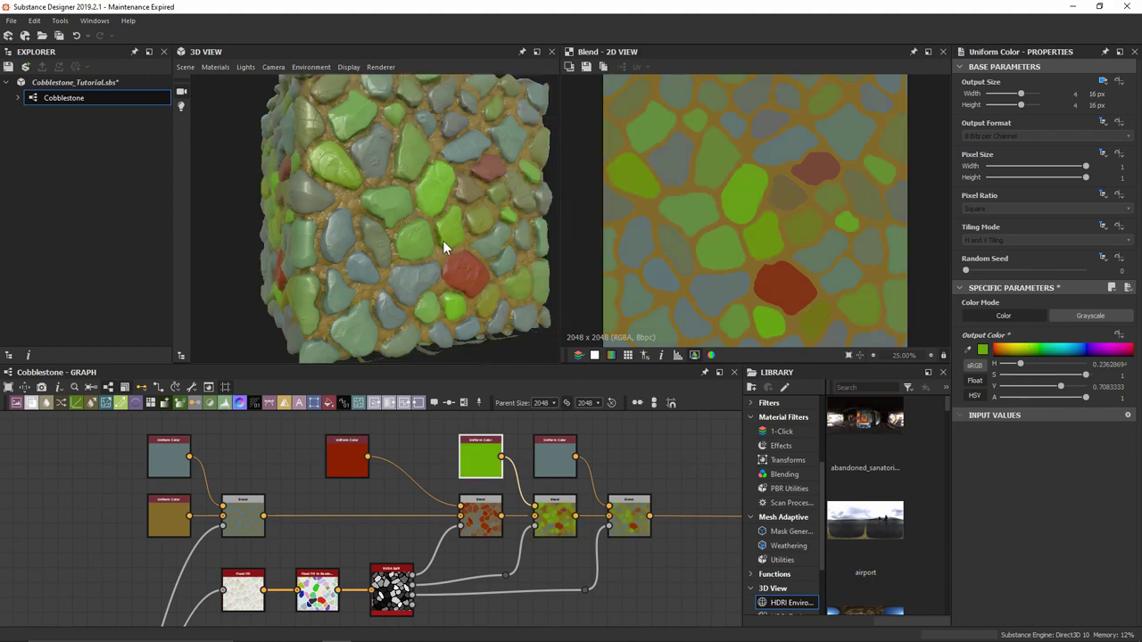
left_click(553, 452)
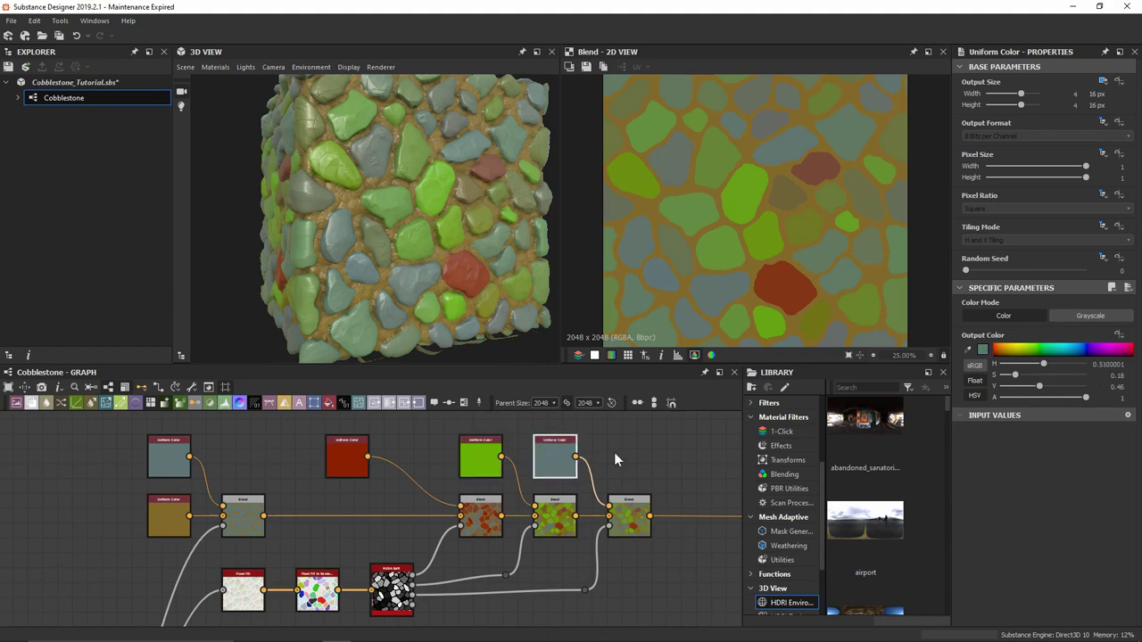
left_click(999, 350)
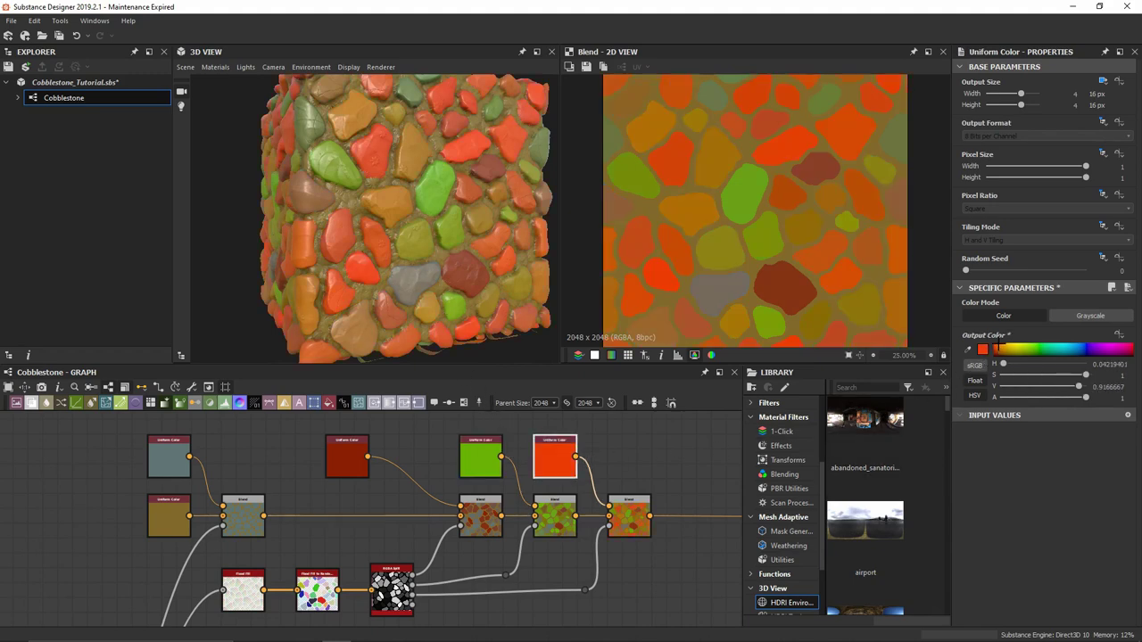
left_click_drag(346, 261, 292, 301)
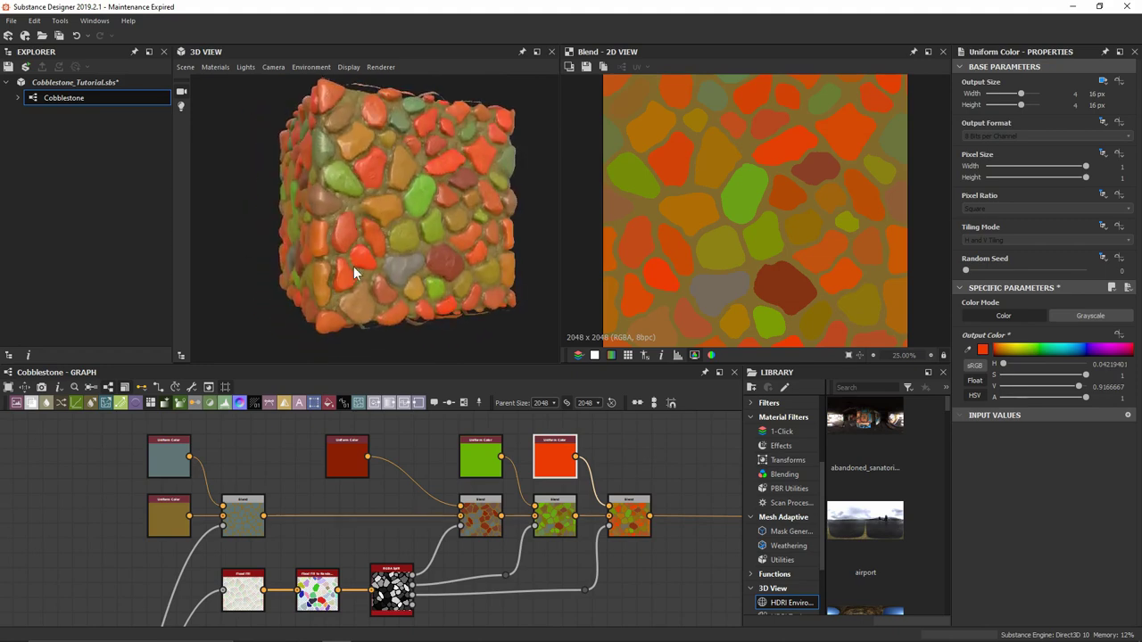
Preview the R, G and B masks feeding the opacity inputs of the three colour-variation Blend nodes
double_click(460, 526)
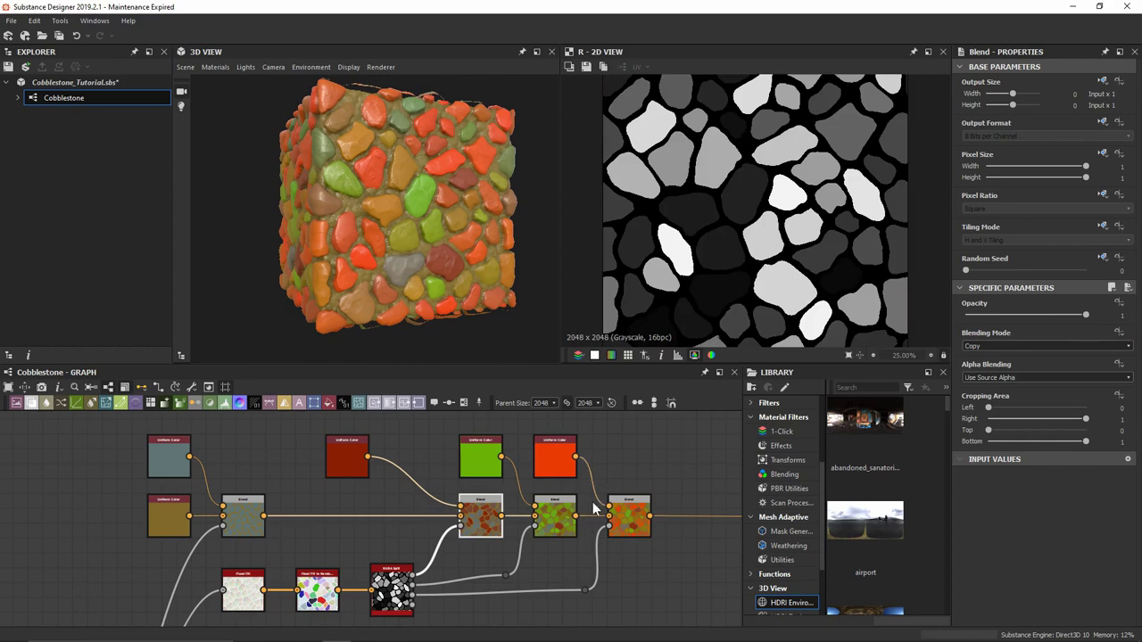
double_click(536, 527)
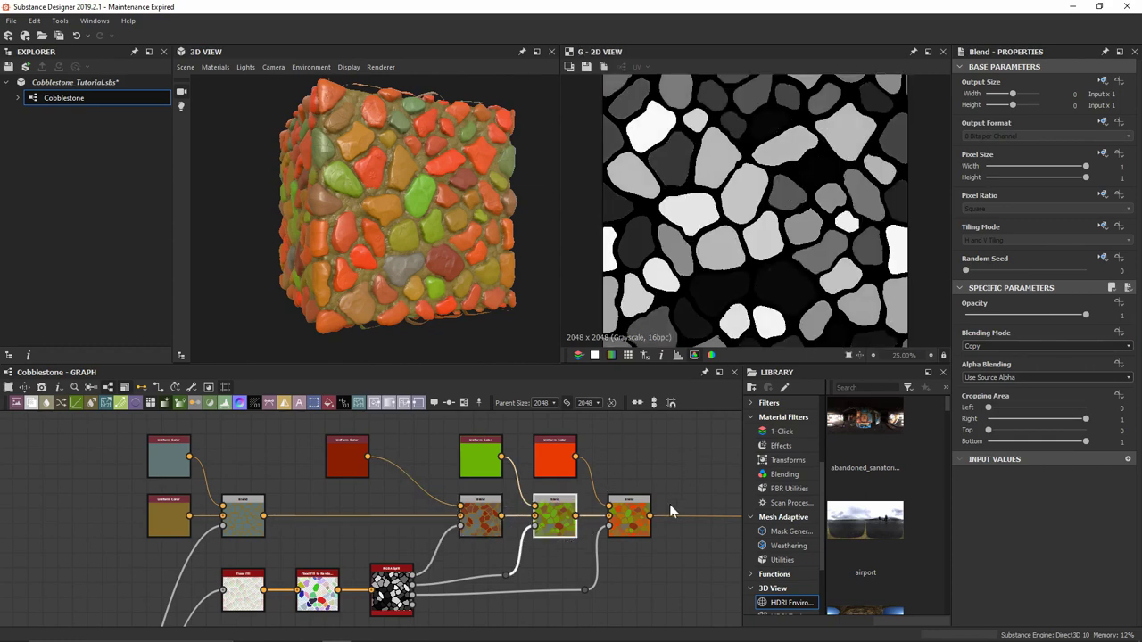
double_click(610, 531)
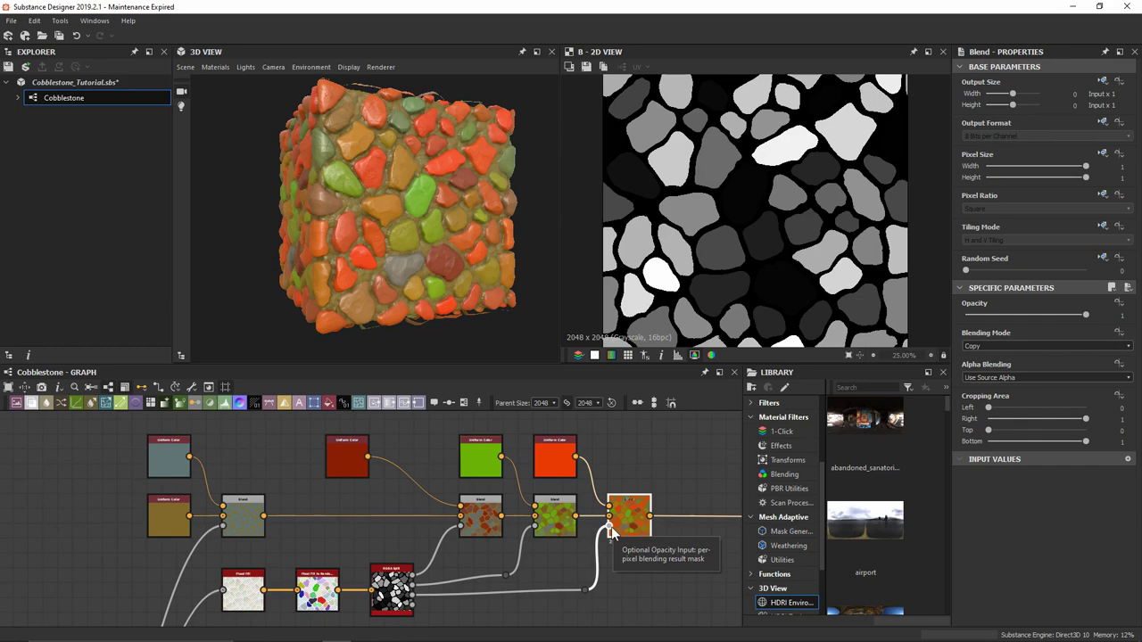
Move the dark red Uniform Color node beside the green one and set it to dark brown, about H 0.063, S 0.31, V 0.28
left_click_drag(345, 467, 404, 469)
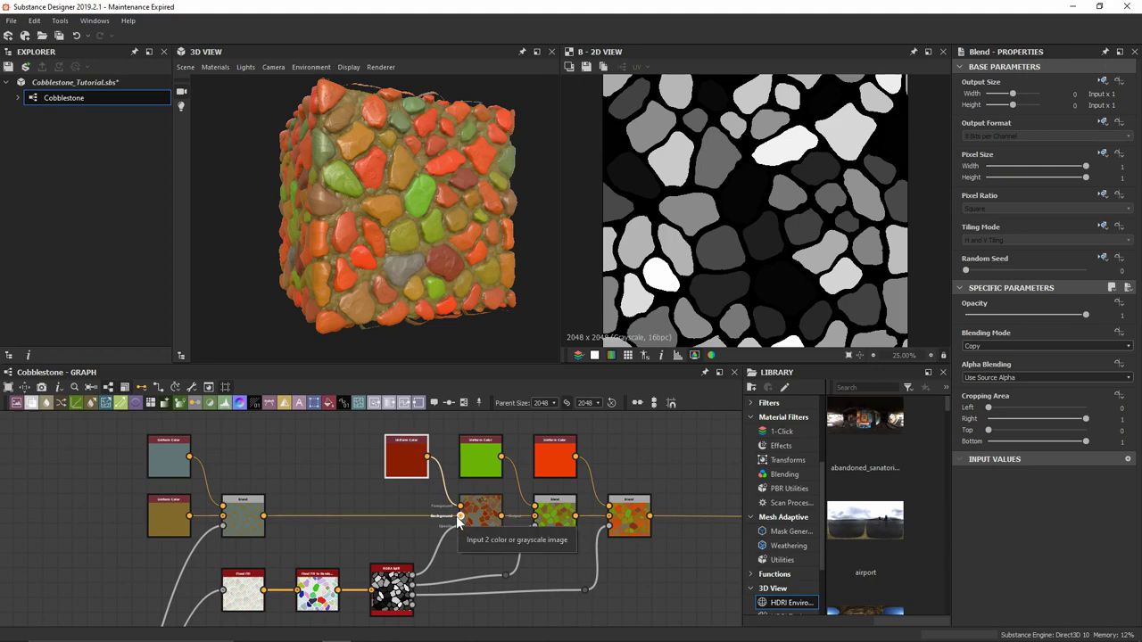
left_click(406, 457)
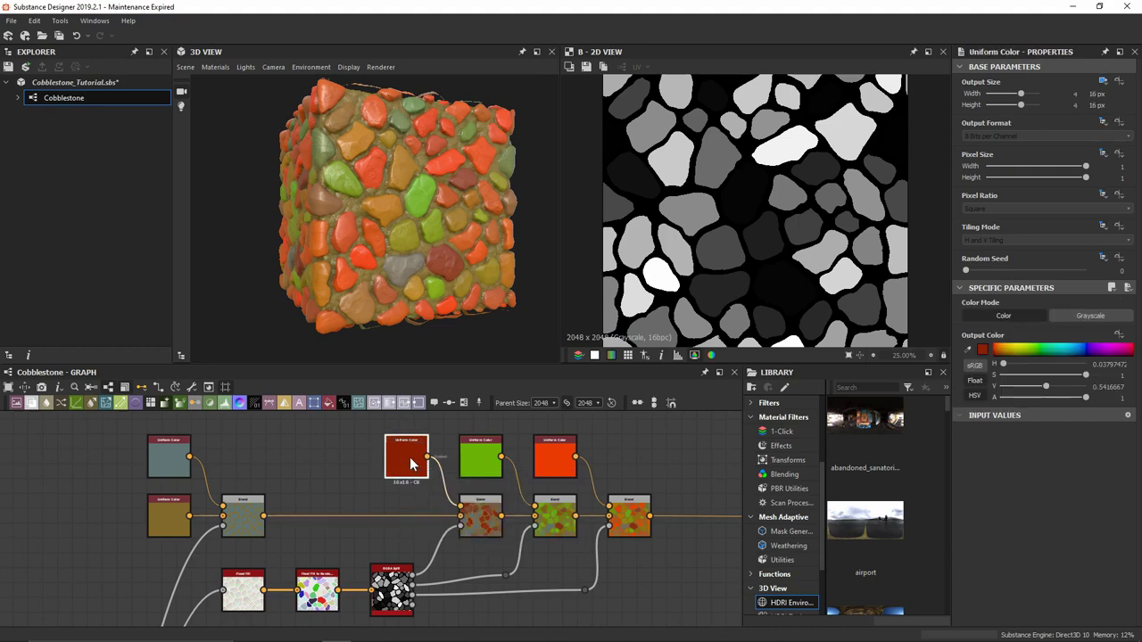
left_click(984, 351)
left_click_drag(489, 364, 241, 406)
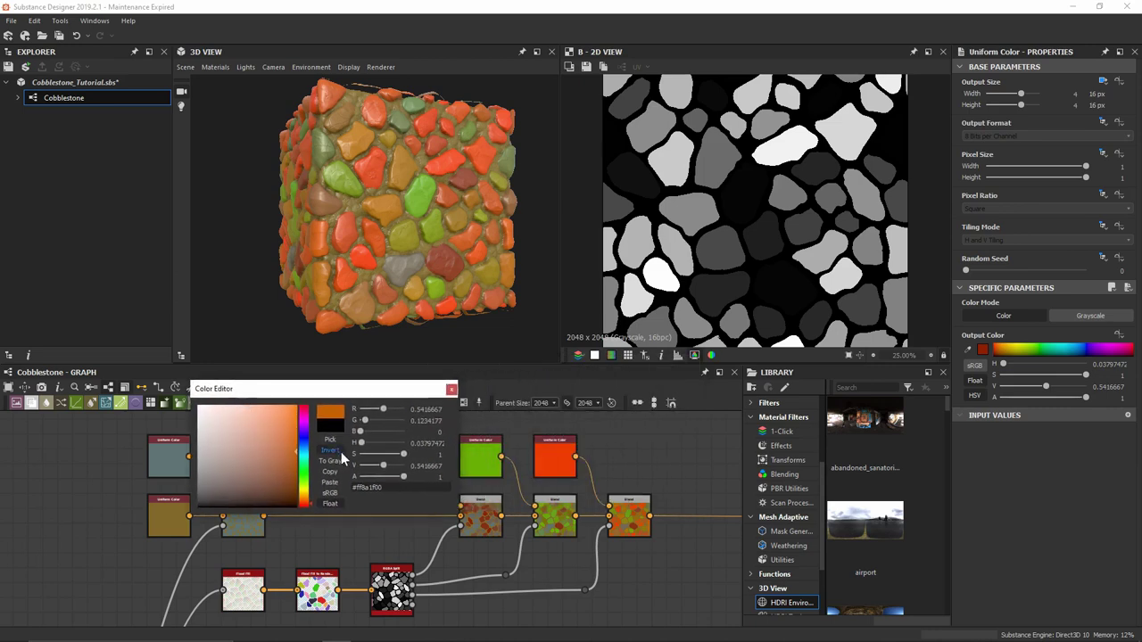
left_click(306, 497)
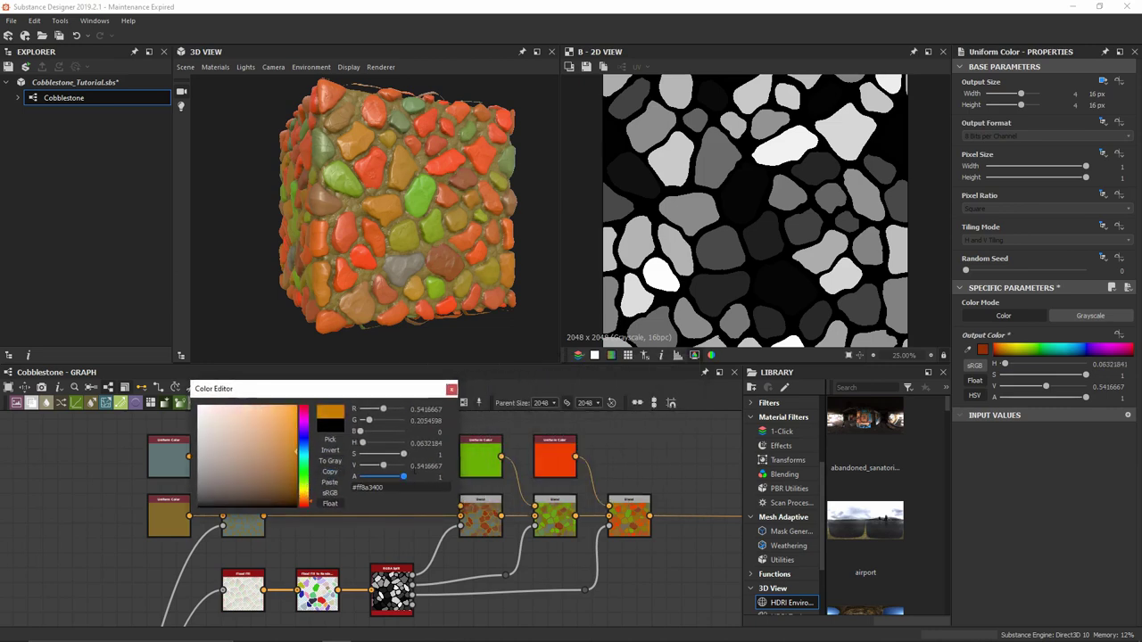
left_click_drag(405, 455, 374, 474)
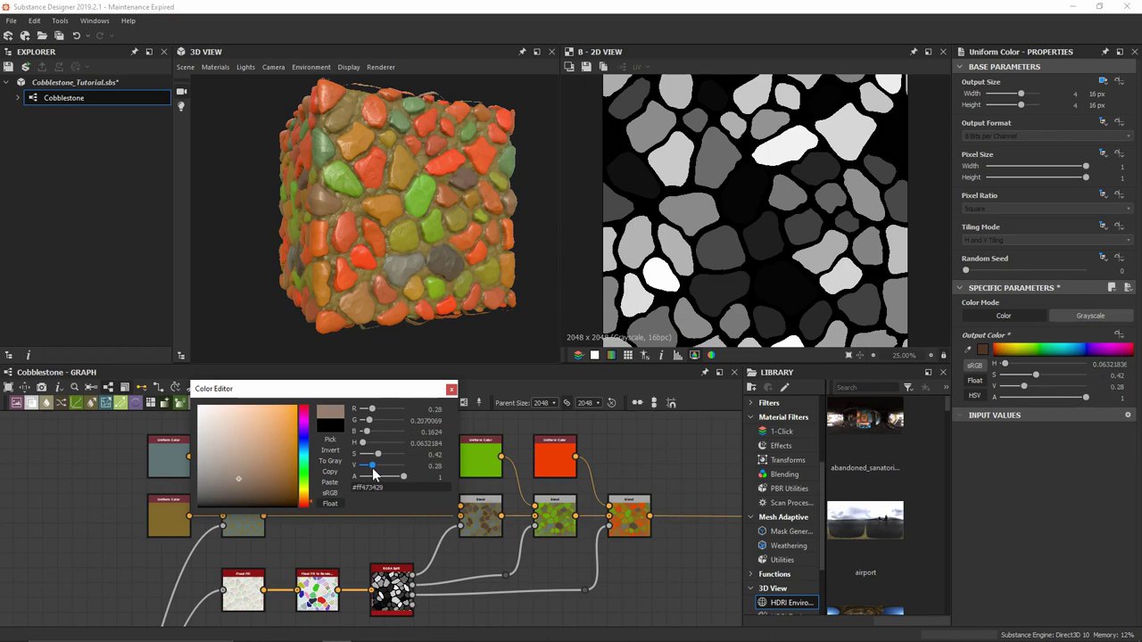
left_click(374, 455)
left_click(451, 389)
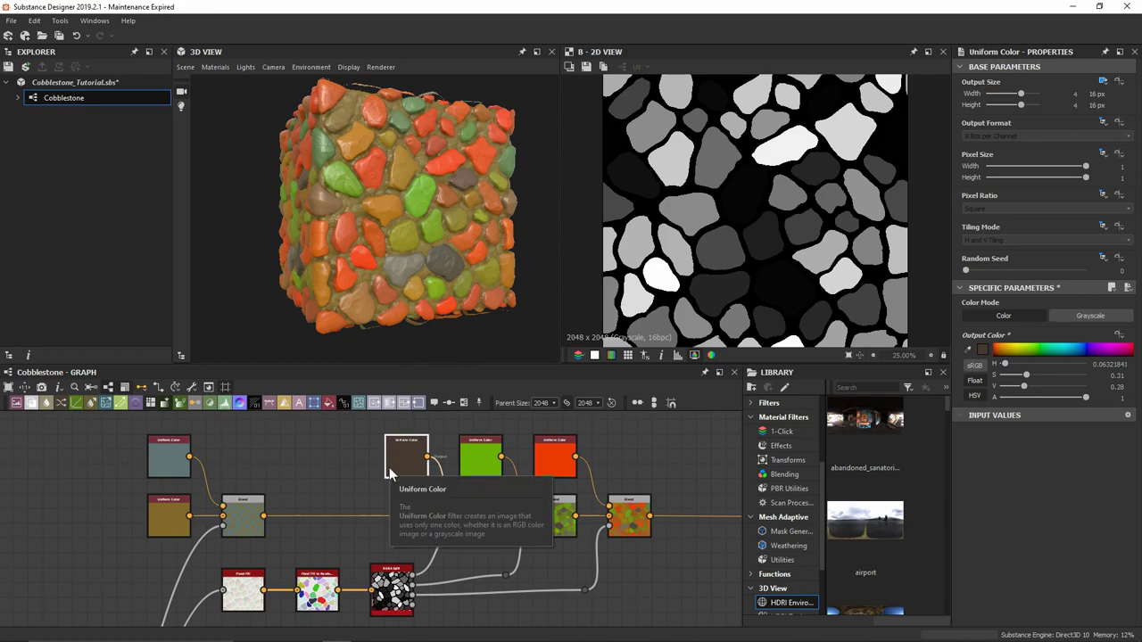
Change the green Uniform Color to a dark neutral grey with saturation 0.04 and value 0.34
left_click(477, 460)
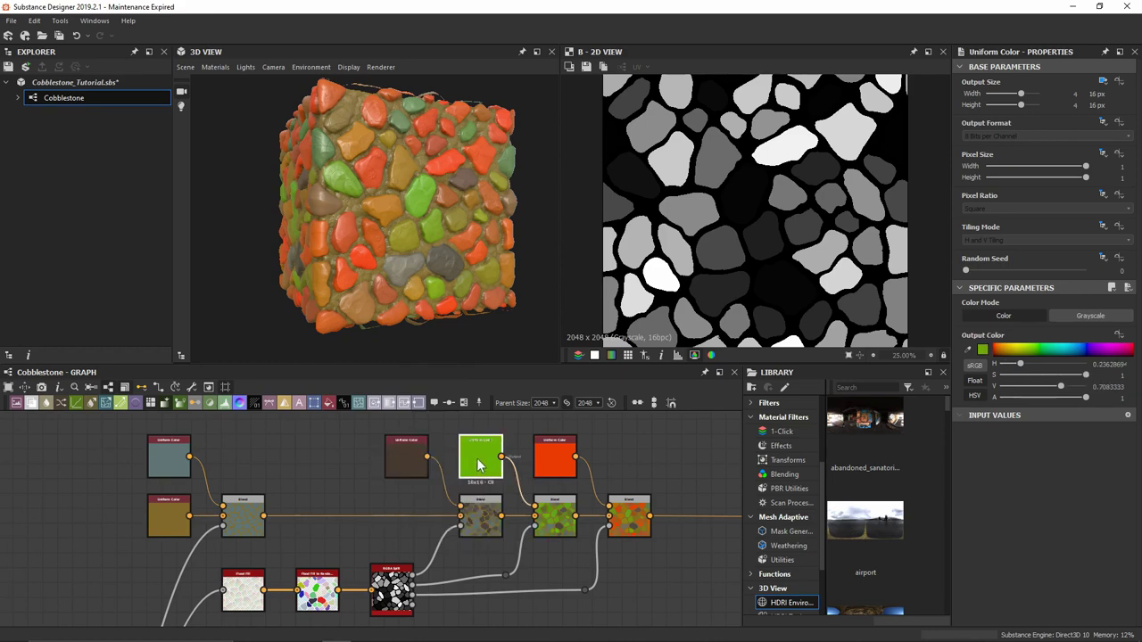
left_click(982, 350)
mouse_move(393, 457)
left_mouse_down()
mouse_move(362, 456)
mouse_move(384, 471)
left_mouse_up()
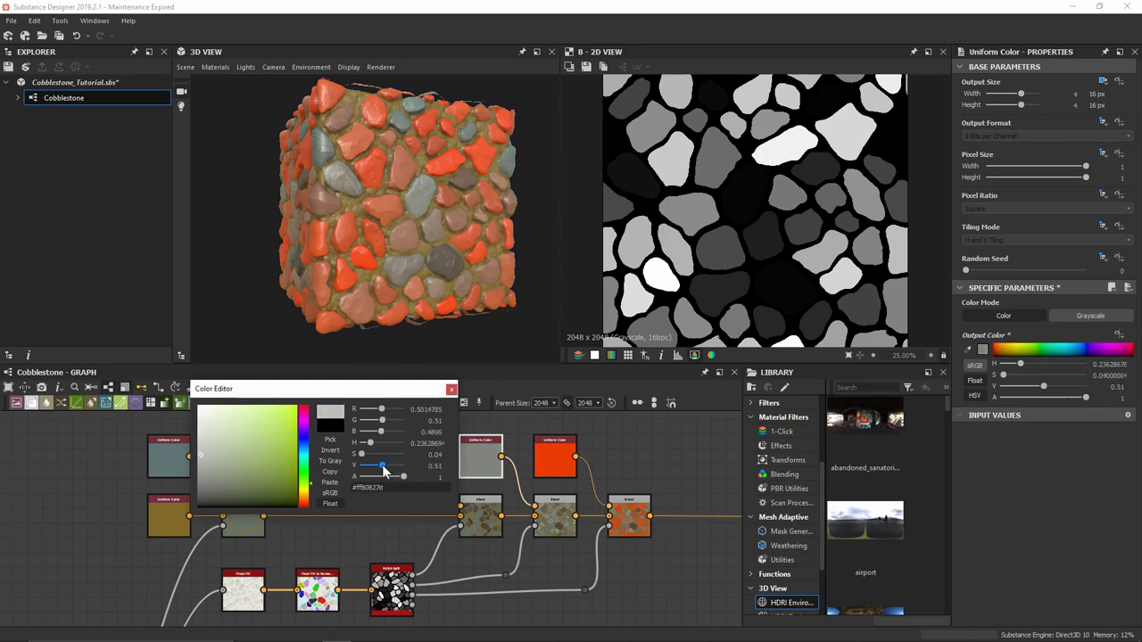
left_click_drag(384, 468, 377, 470)
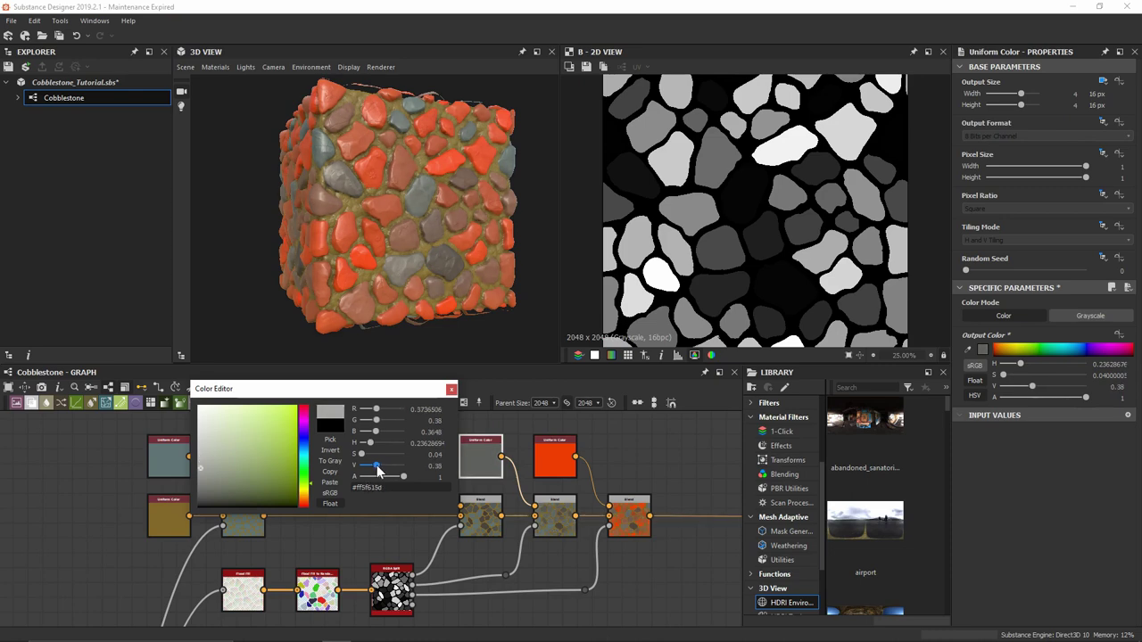
left_click_drag(379, 471, 375, 470)
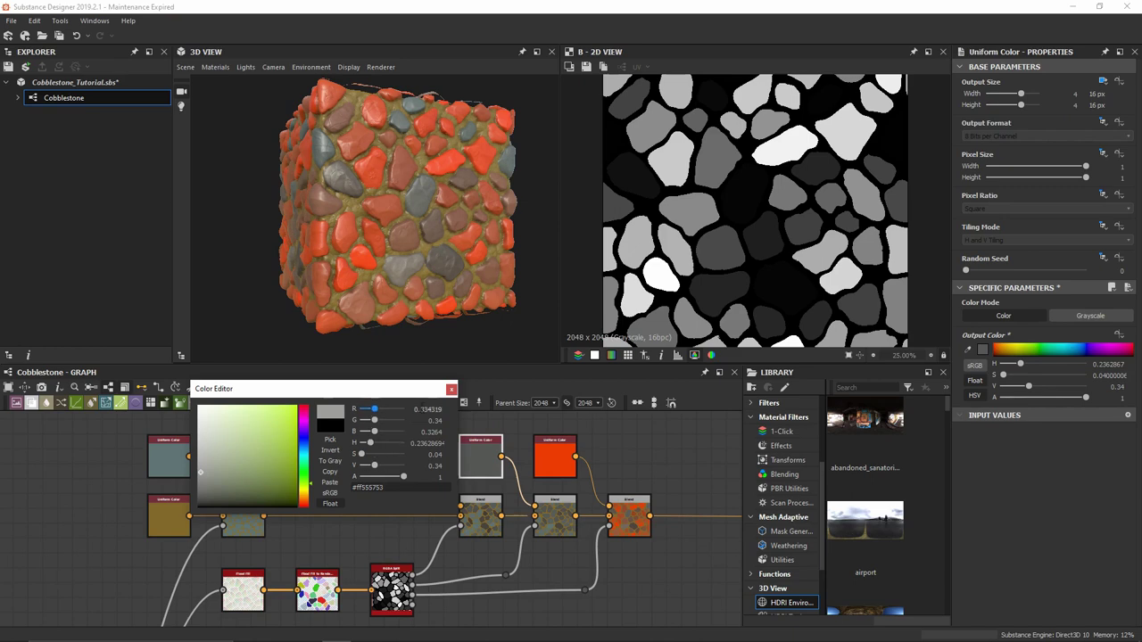
left_click(451, 389)
Change the orange-red Uniform Color to a very dark blue-grey and save the Cobblestone_Tutorial.sbs package
left_click(550, 463)
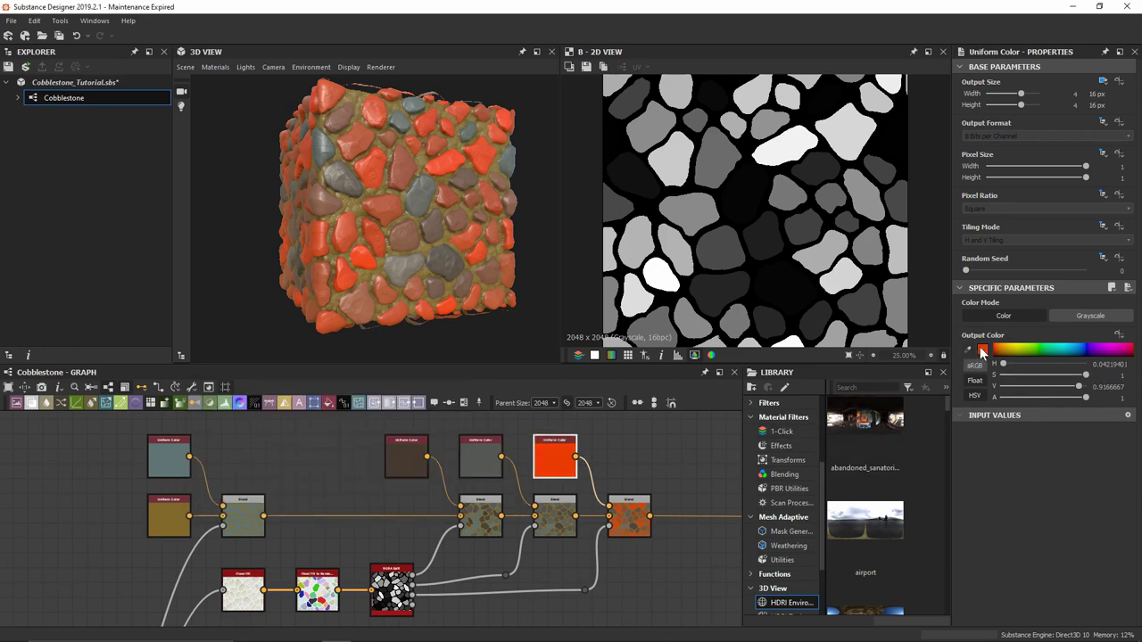
left_click(983, 352)
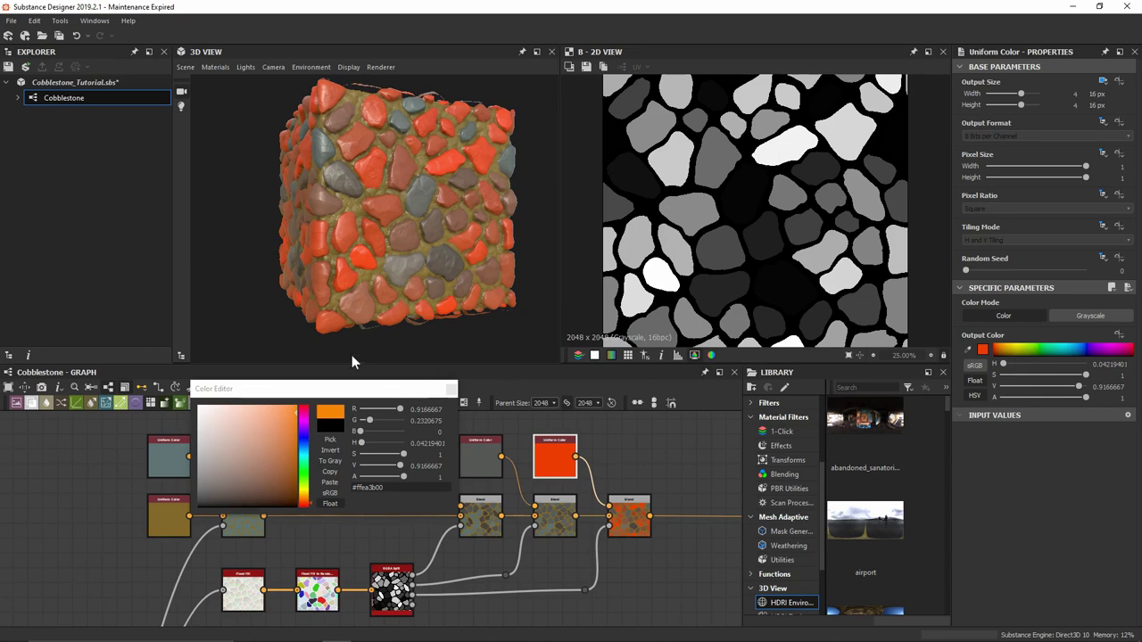
left_click(304, 442)
mouse_move(401, 466)
left_mouse_down()
mouse_move(365, 466)
mouse_move(395, 454)
mouse_move(369, 454)
mouse_move(369, 468)
mouse_move(365, 454)
left_mouse_up()
left_click_drag(368, 469, 371, 468)
left_click(452, 390)
key("ctrl+s")
left_click_drag(382, 222, 388, 196)
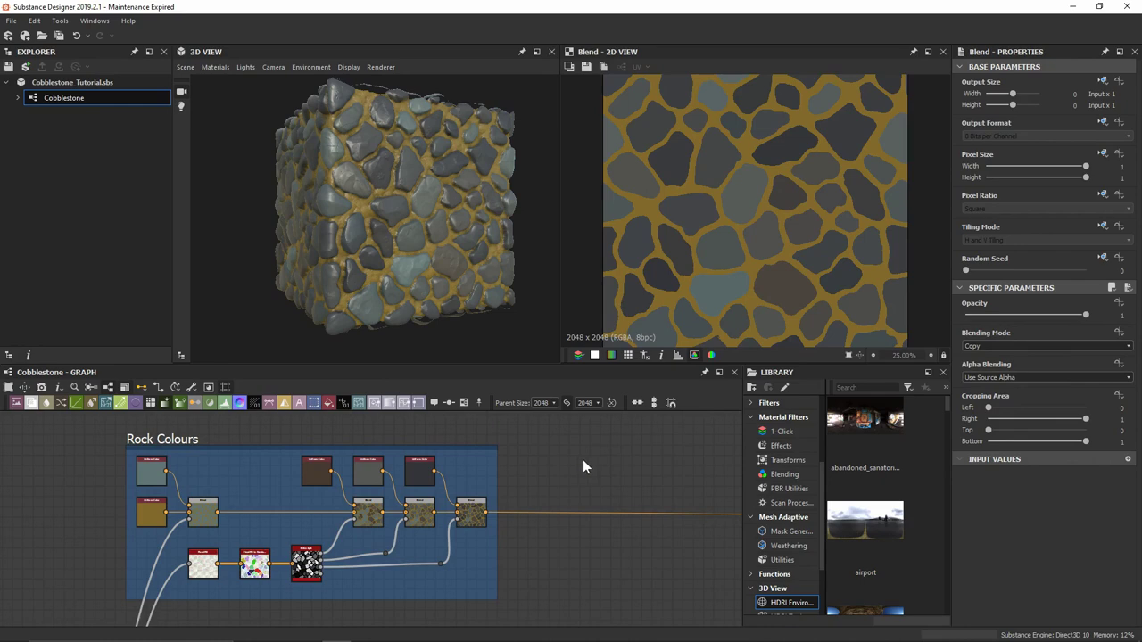
Insert a Blend node on the link leaving the Rock Colours frame and place it close to the frame
middle_click_drag(664, 466, 413, 478)
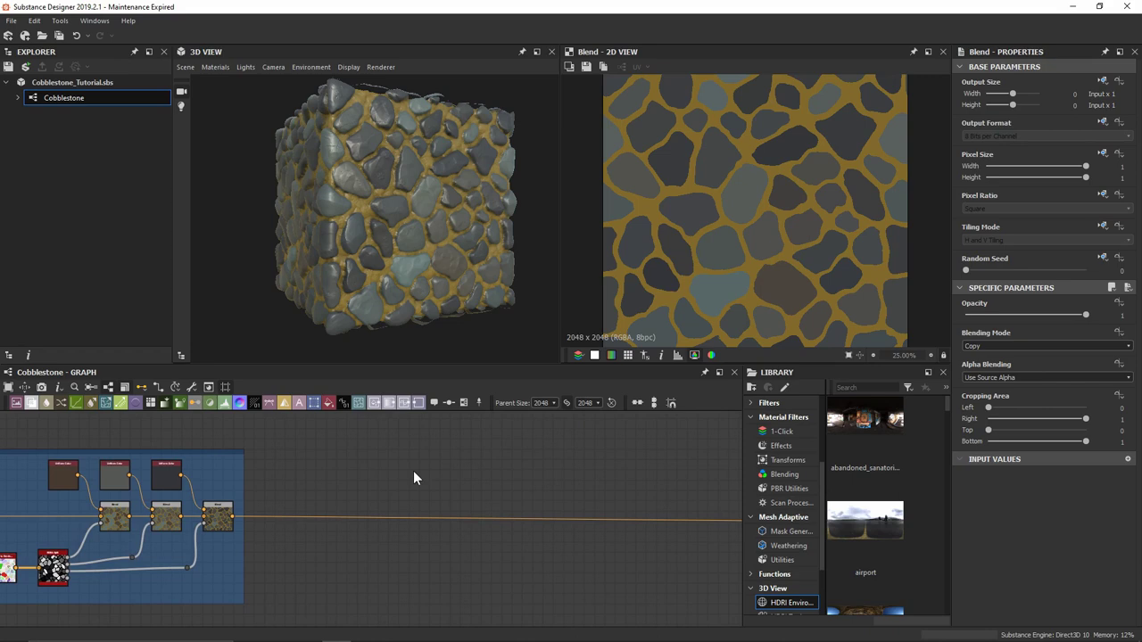
left_click(413, 518)
key("space")
type("b")
key("Escape")
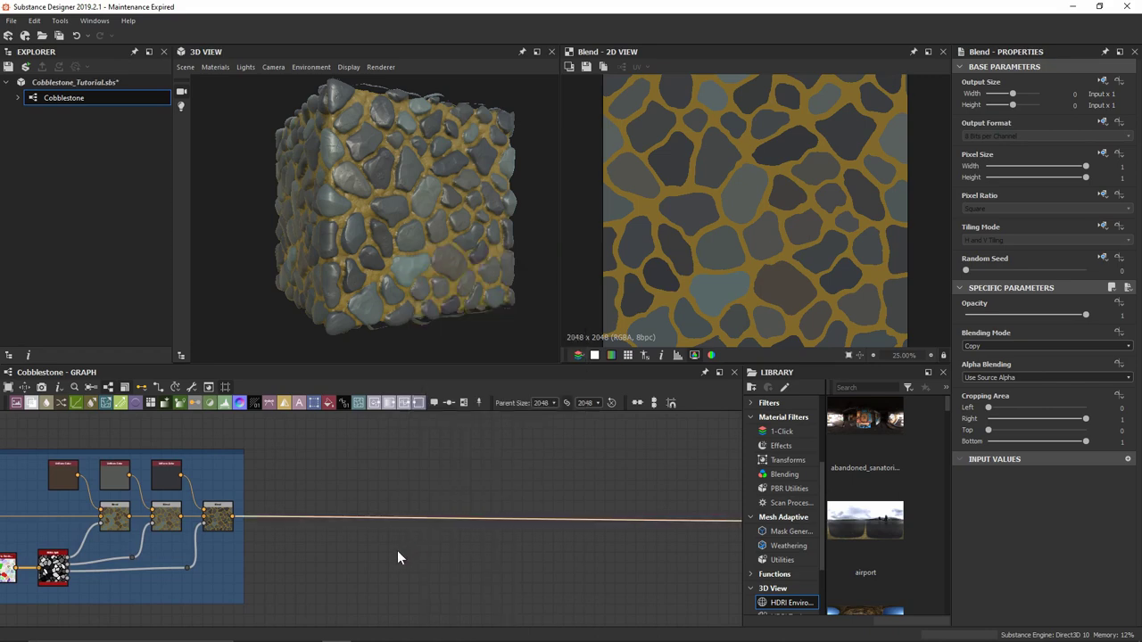
scroll(397, 551, "down", 2)
middle_click_drag(541, 581, 471, 569)
left_click_drag(619, 519, 324, 524)
Add a BnW Spots 2 noise and connect it to the new Blend's foreground, leaving space between the two nodes
scroll(327, 535, "up", 3)
middle_click_drag(383, 474, 507, 567)
key("space")
type("bnw")
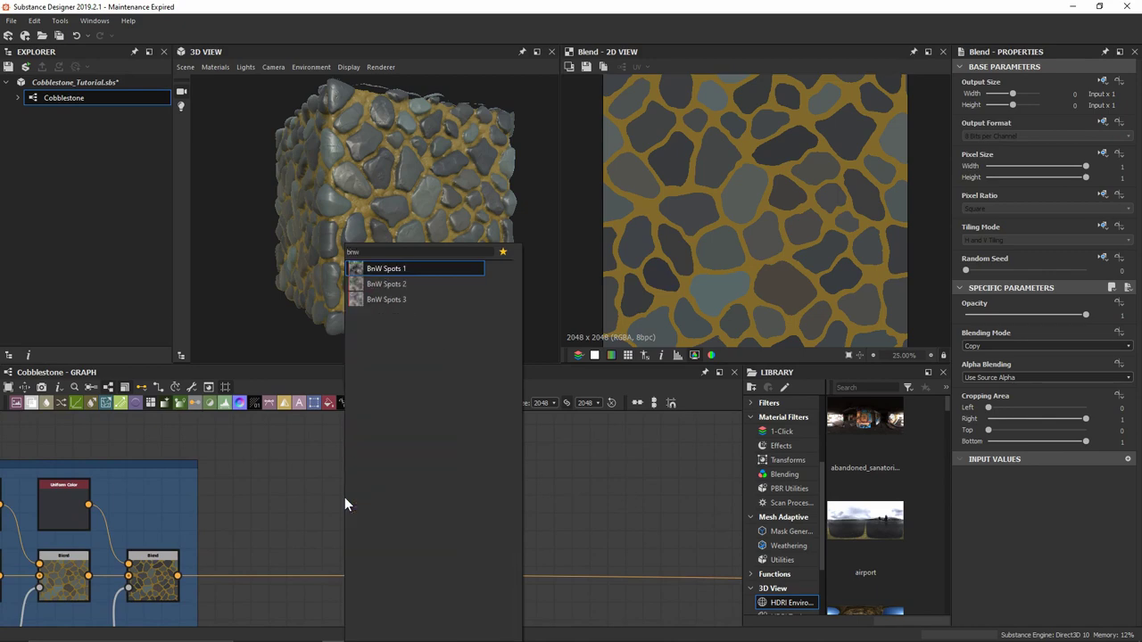
key("Down")
key("Return")
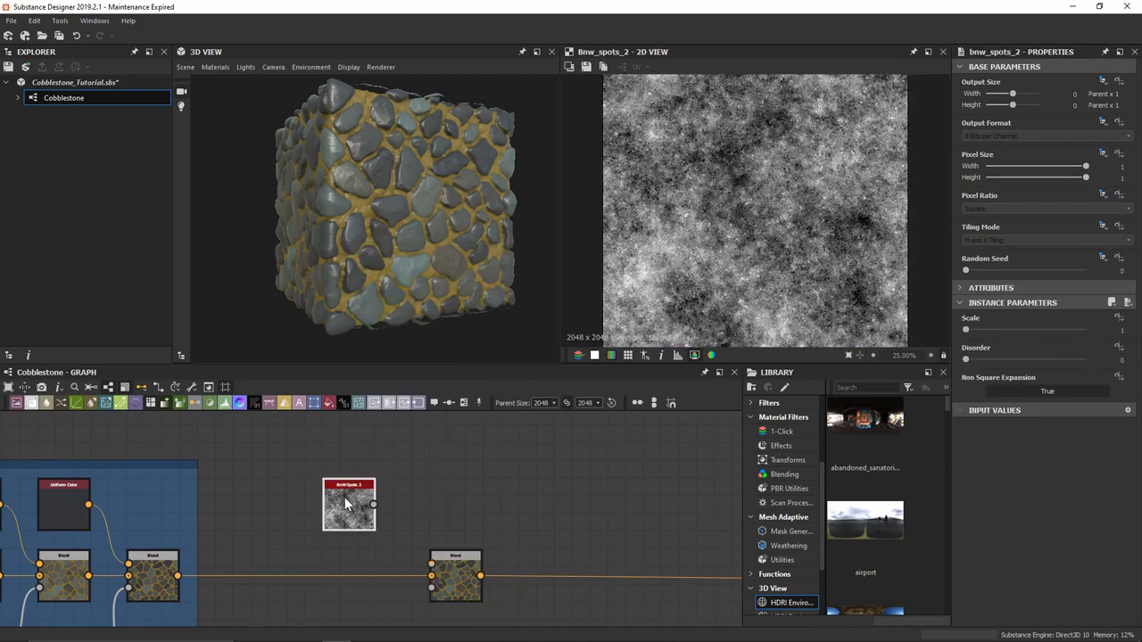
left_click_drag(346, 505, 432, 564)
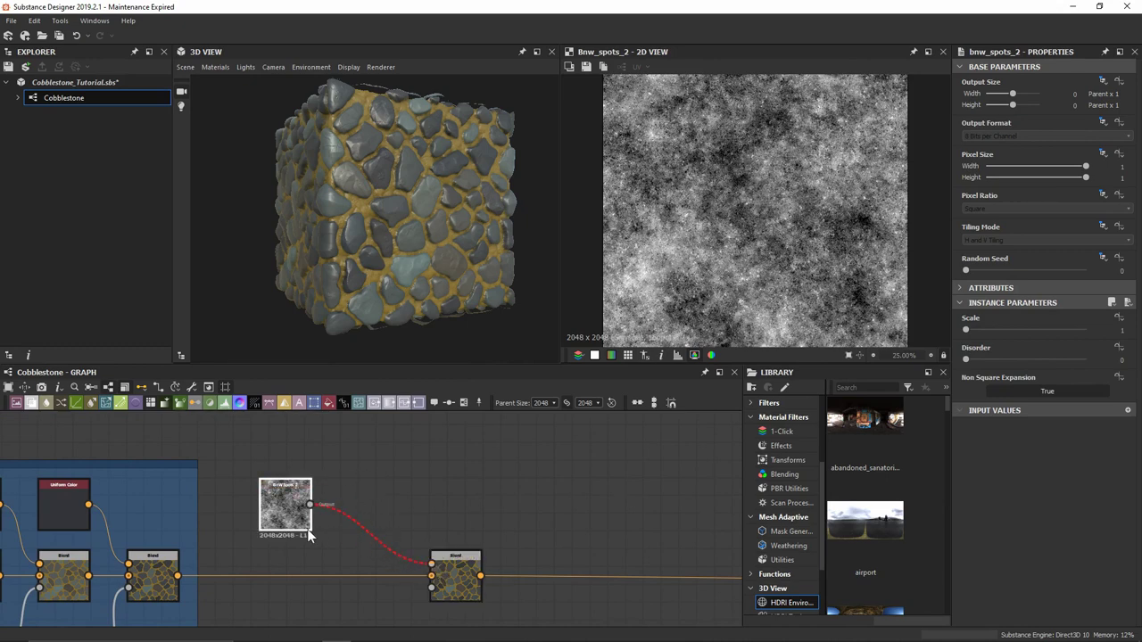
left_click_drag(291, 528, 284, 528)
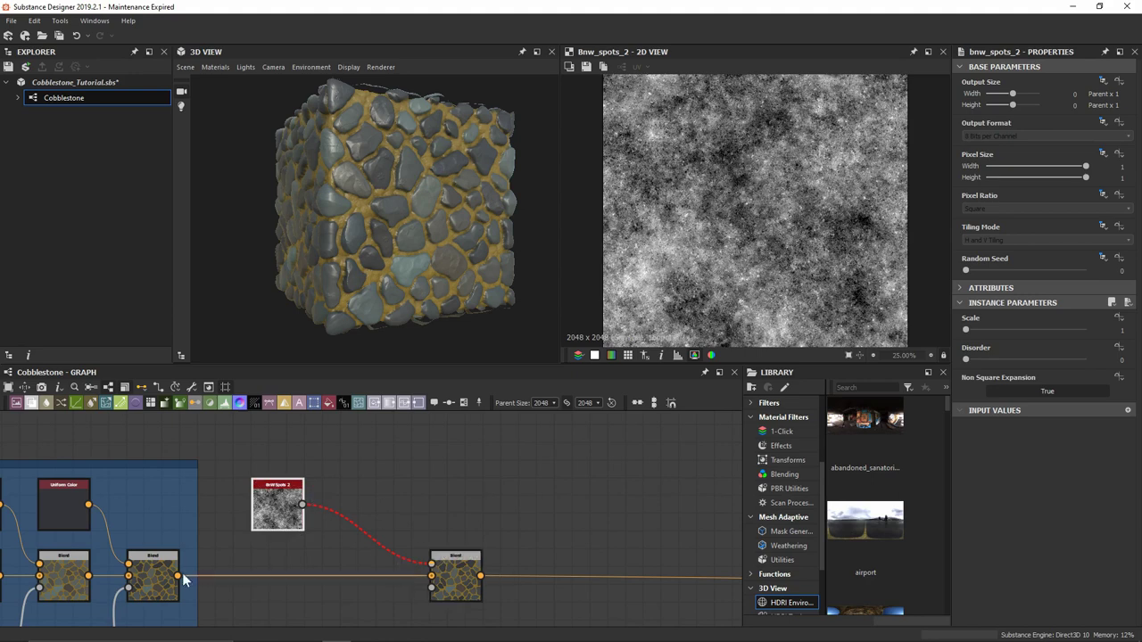
Insert a Gradient Map between BnW Spots 2 and the Blend, and shift both nodes slightly away from the Blend
key("space")
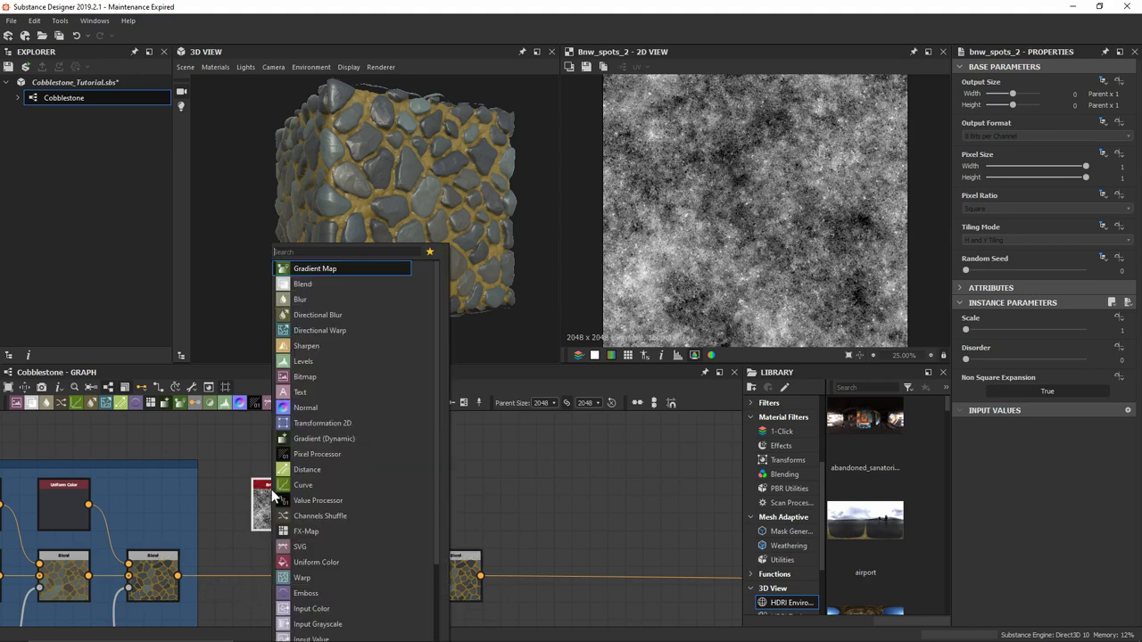
type("gra")
key("Return")
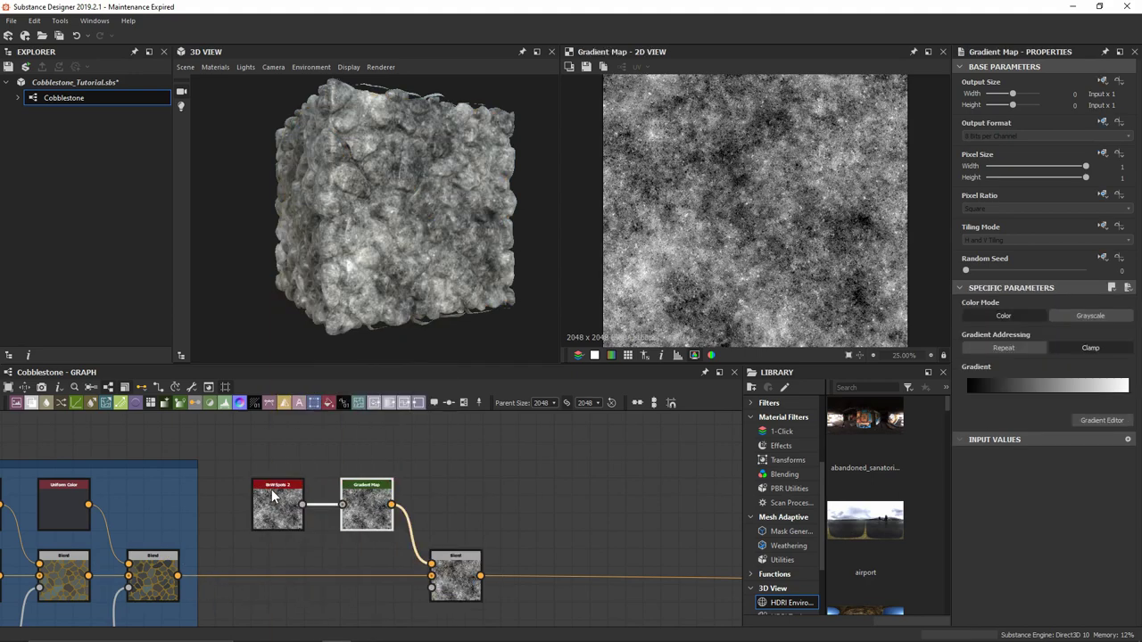
left_click(274, 497, "shift")
left_click_drag(366, 513, 349, 513)
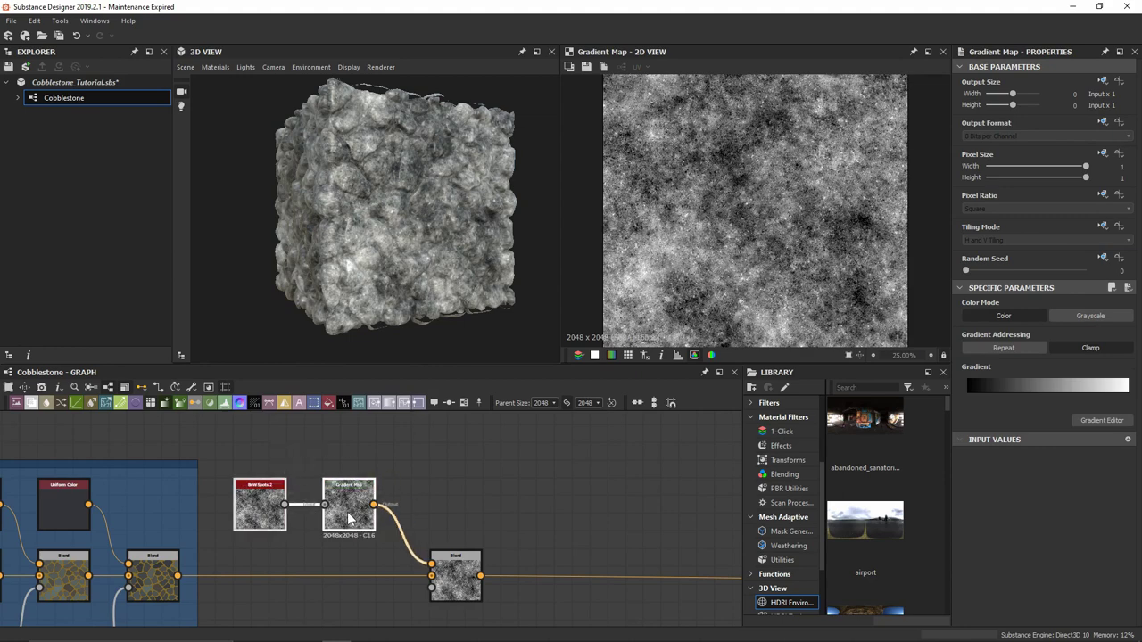
left_click(428, 482)
Set the blending mode of the Blend fed by the Gradient Map to Overlay
left_click_drag(436, 246, 383, 279, "alt")
right_click_drag(383, 270, 408, 191, "alt")
left_click_drag(407, 191, 414, 181, "alt")
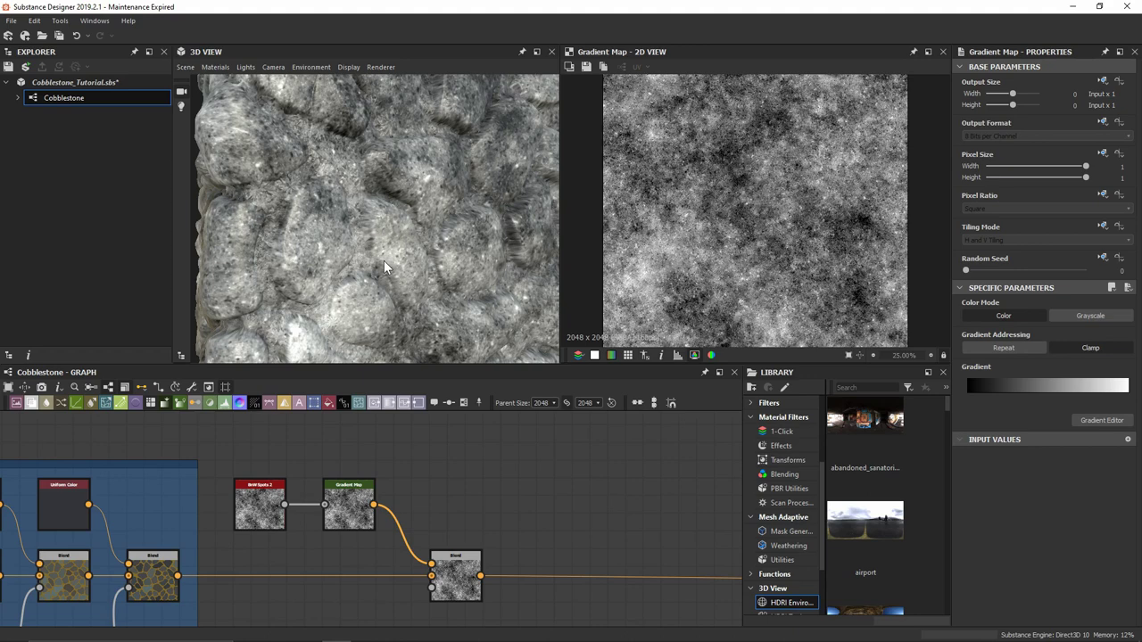
left_click(456, 584)
left_click(1039, 346)
left_click(993, 425)
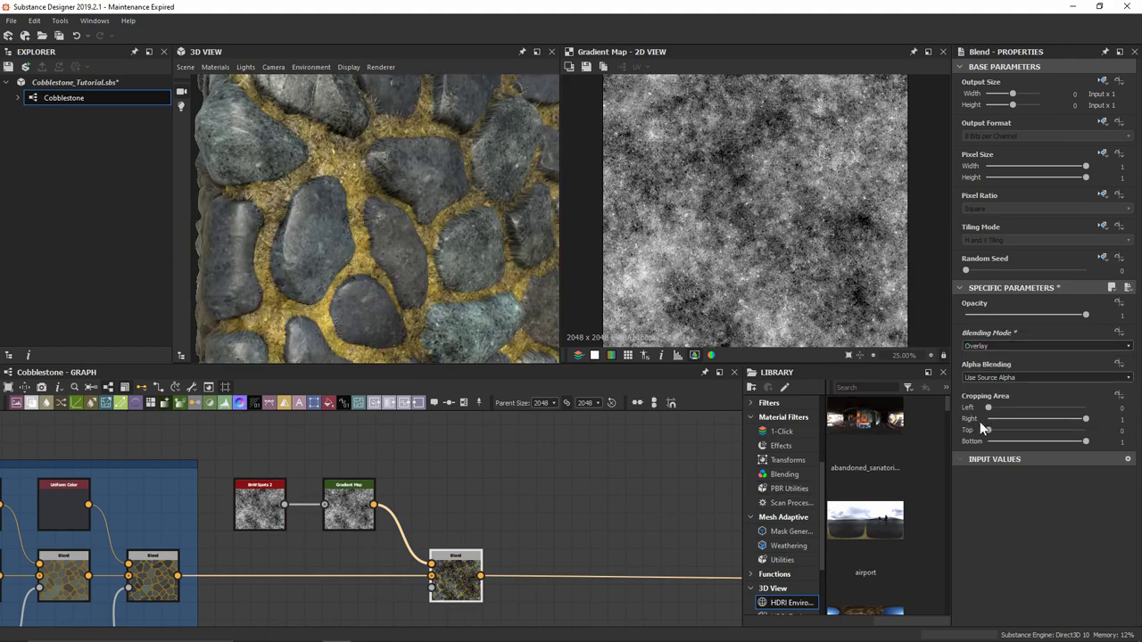
Set the Overlay Blend's opacity to 0.1 and preview its subtle noise on the stones
left_click_drag(436, 292, 422, 225)
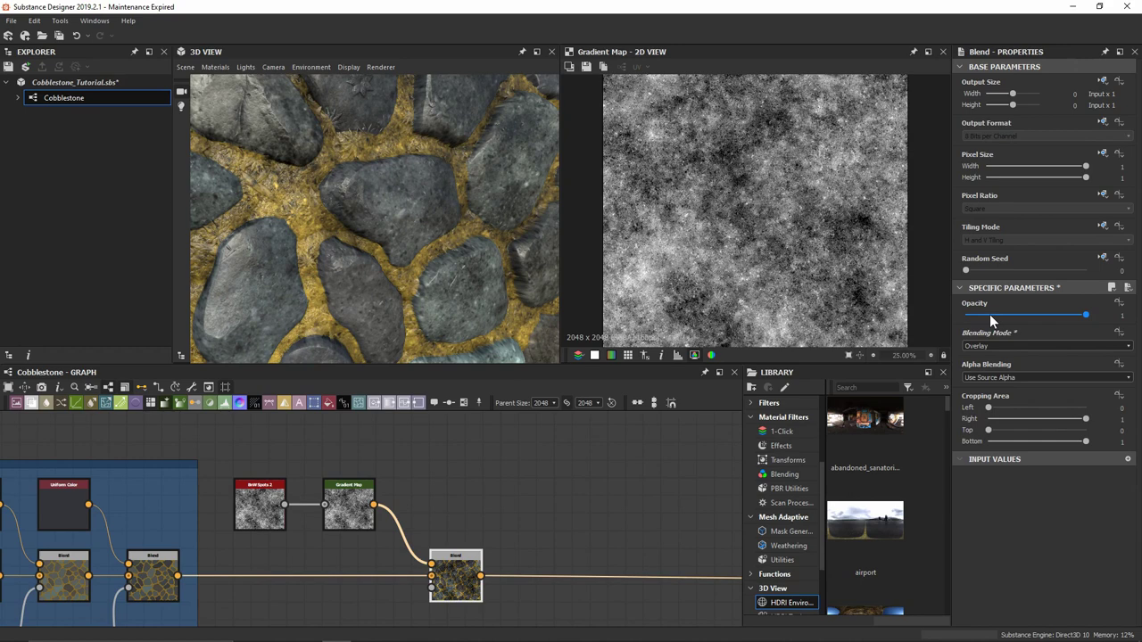
type("0.1")
key("Return")
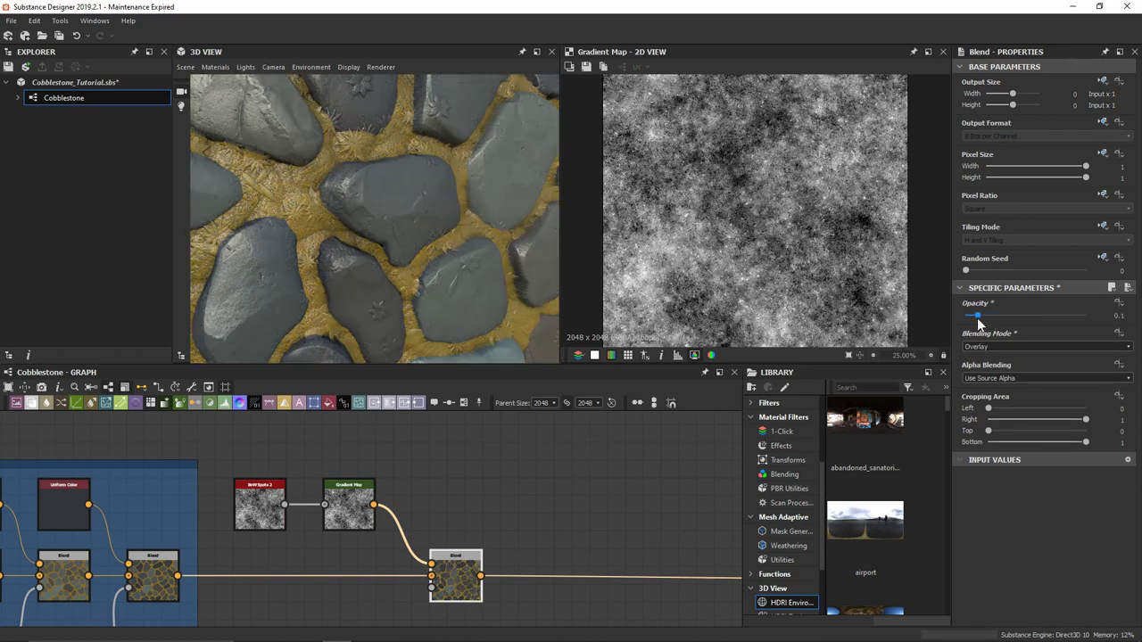
double_click(455, 578)
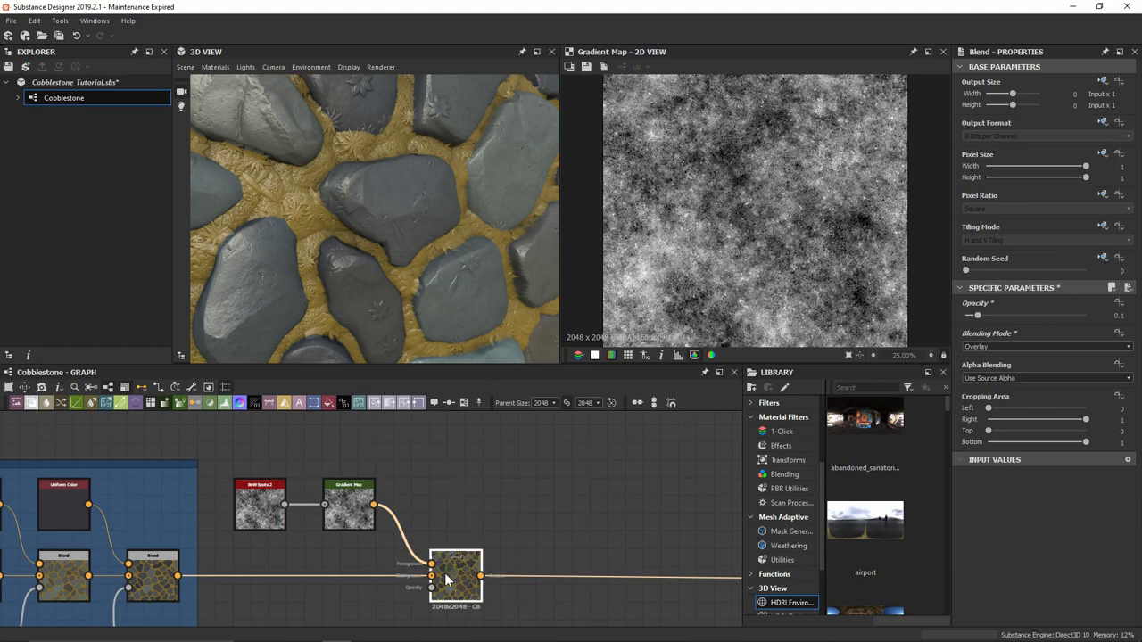
scroll(700, 209, "up", 5)
left_click_drag(499, 234, 446, 224)
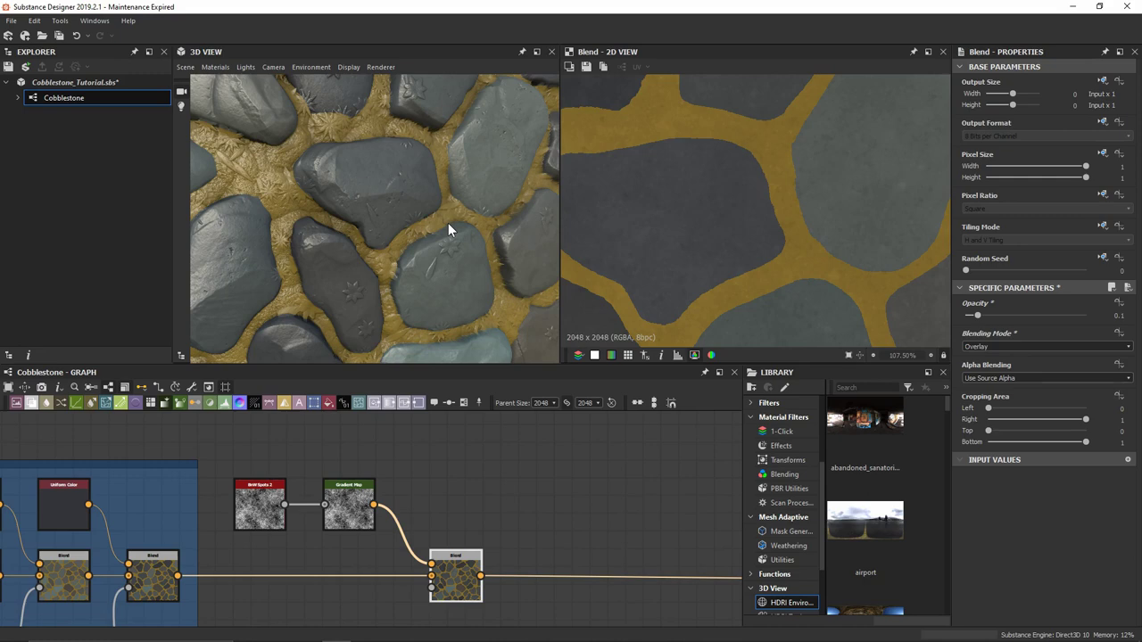
Add another Blend node on the output link directly after the Overlay Blend
middle_click_drag(610, 548, 347, 557)
key("space")
type("bl")
key("Return")
left_click_drag(358, 566, 420, 562)
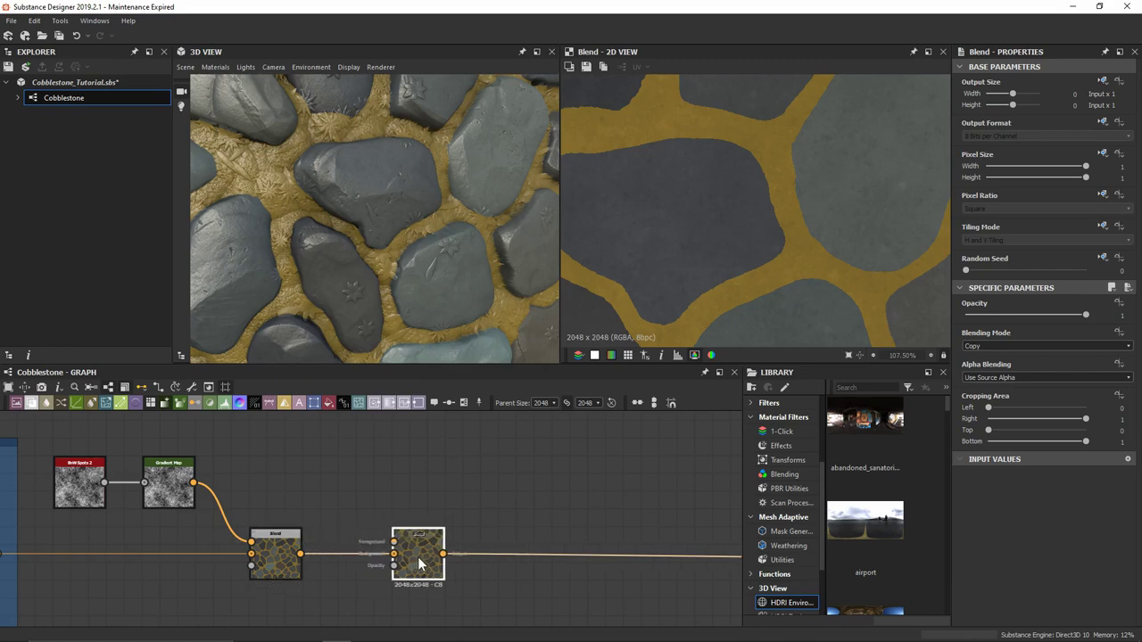
Duplicate the very dark Uniform Color, place the copy above the Overlay Blend and connect it to the last Blend's foreground
scroll(141, 501, "down", 2)
middle_click_drag(141, 501, 240, 474)
left_click(200, 480)
key("ctrl+c")
key("ctrl+v")
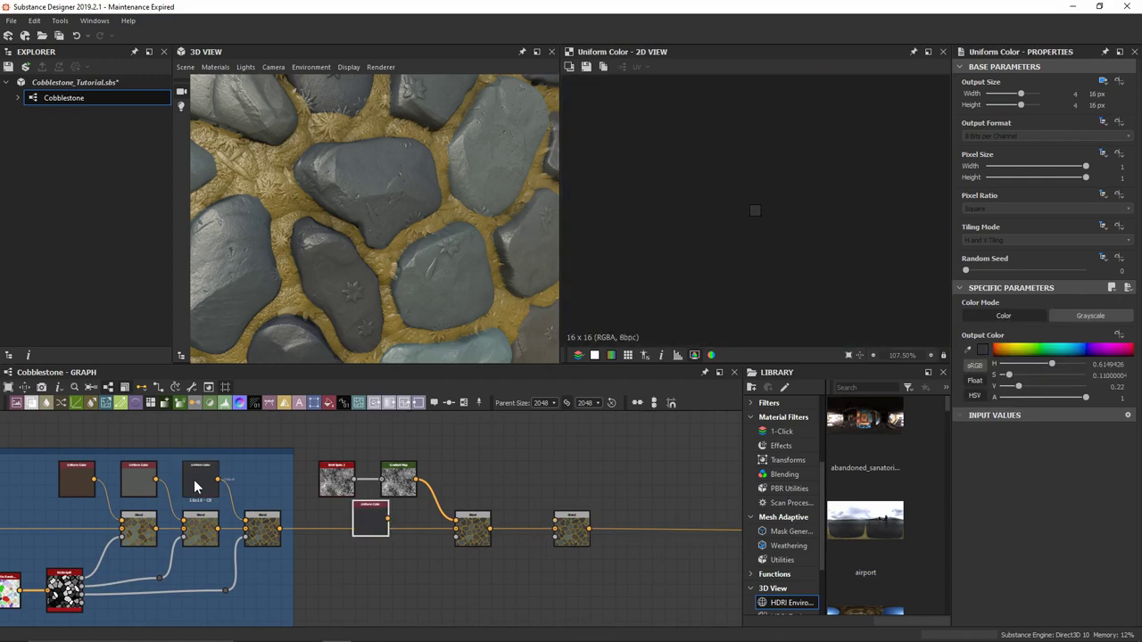
left_click(466, 489)
scroll(515, 494, "up", 2)
middle_click_drag(516, 494, 412, 497)
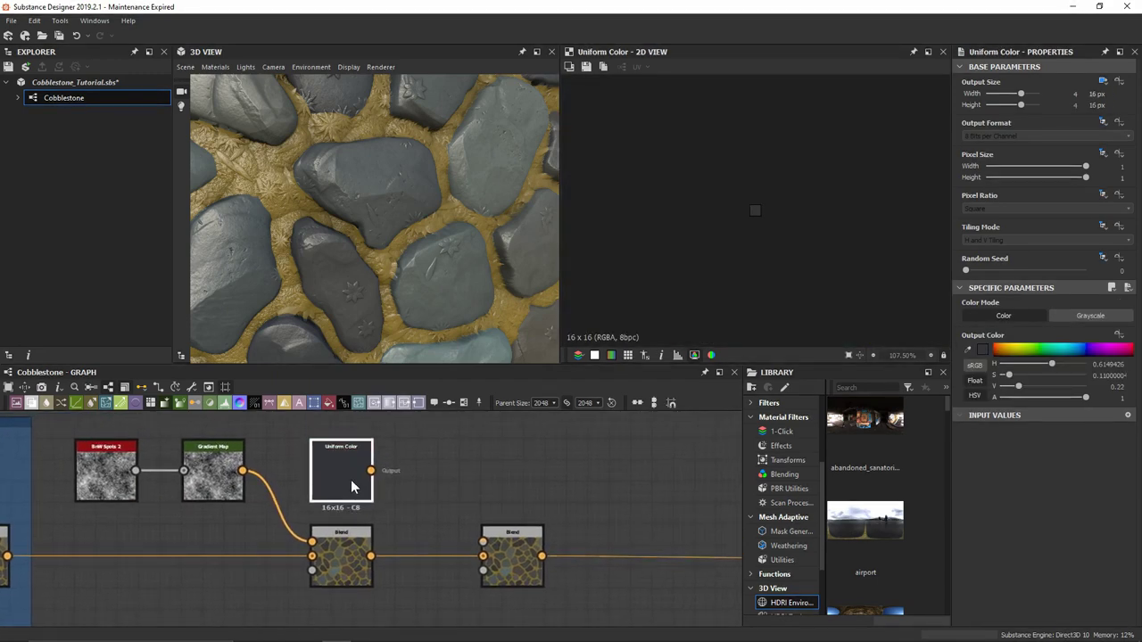
left_click_drag(460, 479, 489, 538)
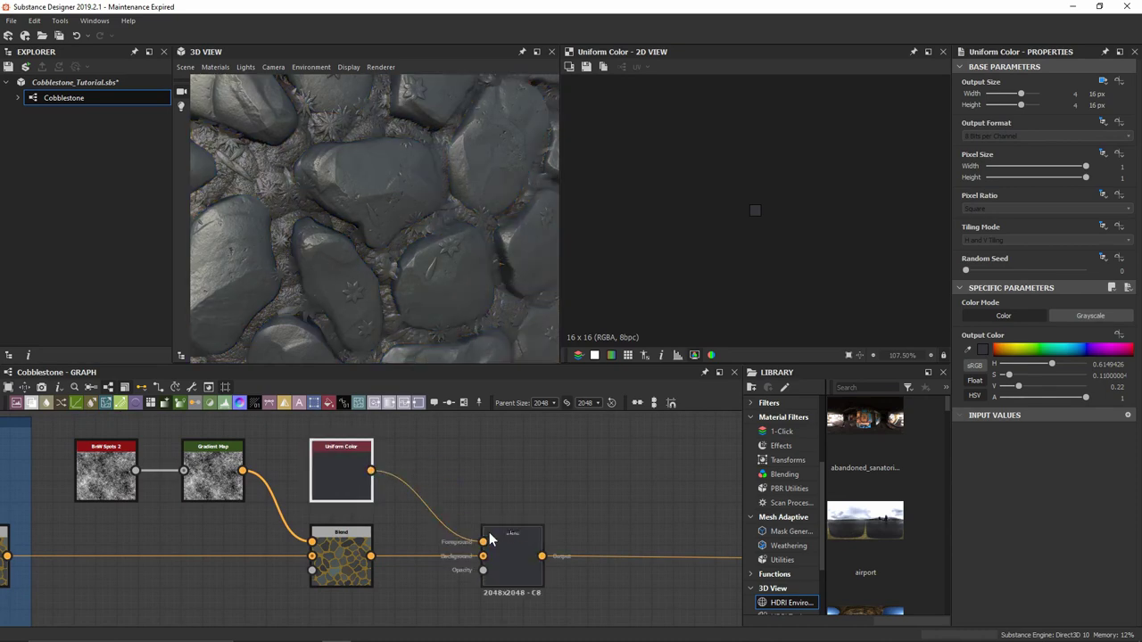
Change the duplicated Uniform Color to a light neutral grey with saturation about 0.006 and value about 0.6
left_click(985, 351)
left_click(200, 454)
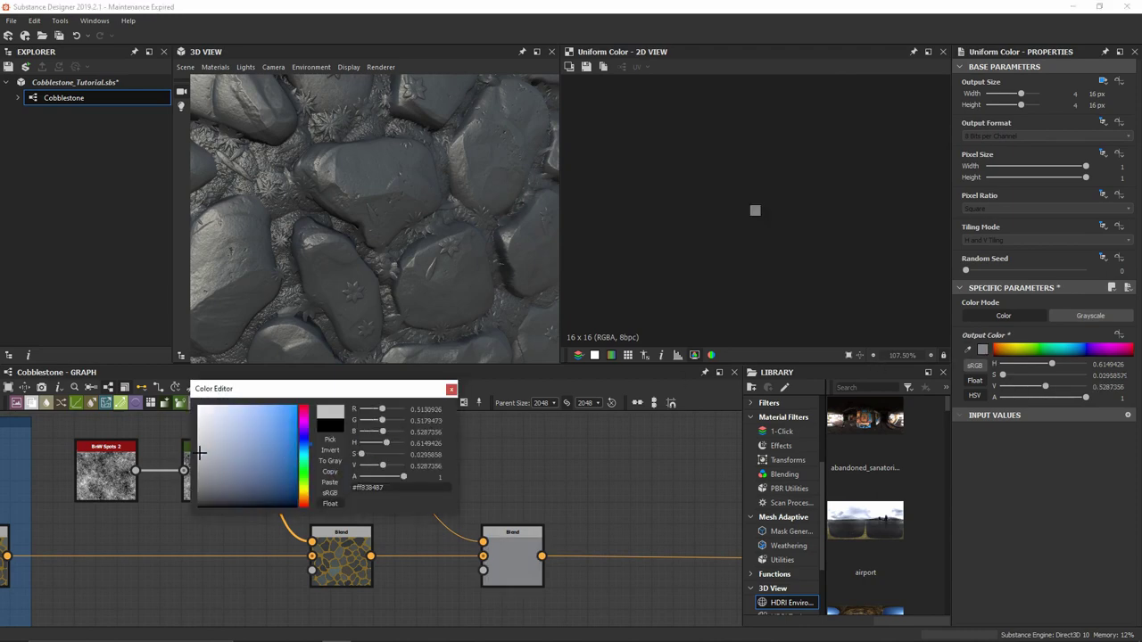
left_click(200, 446)
left_click(199, 445)
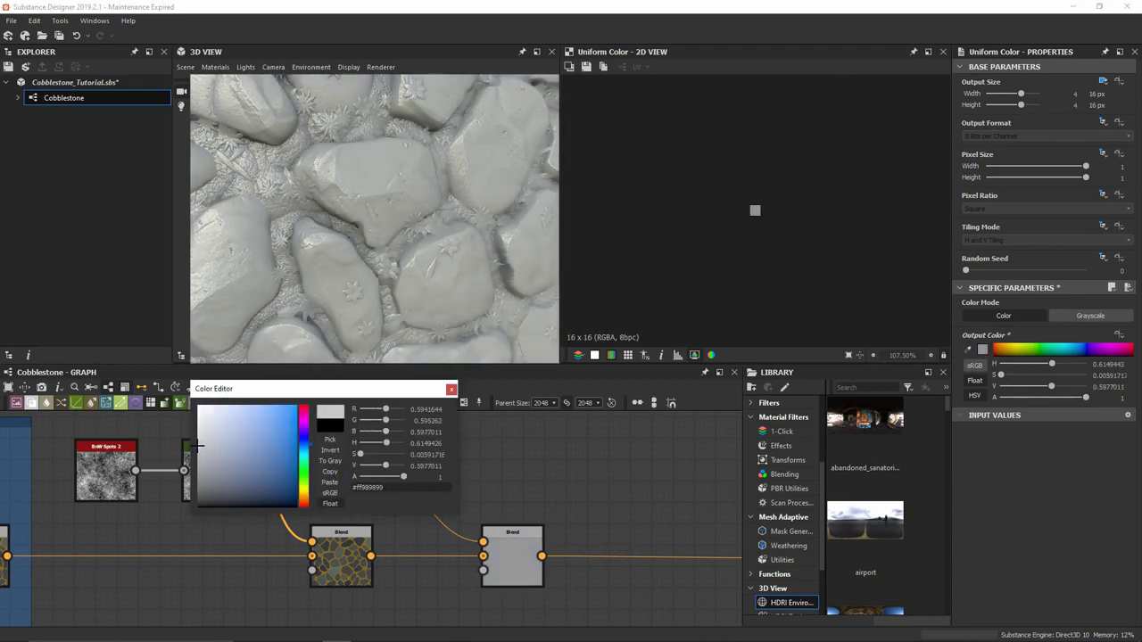
left_click(450, 391)
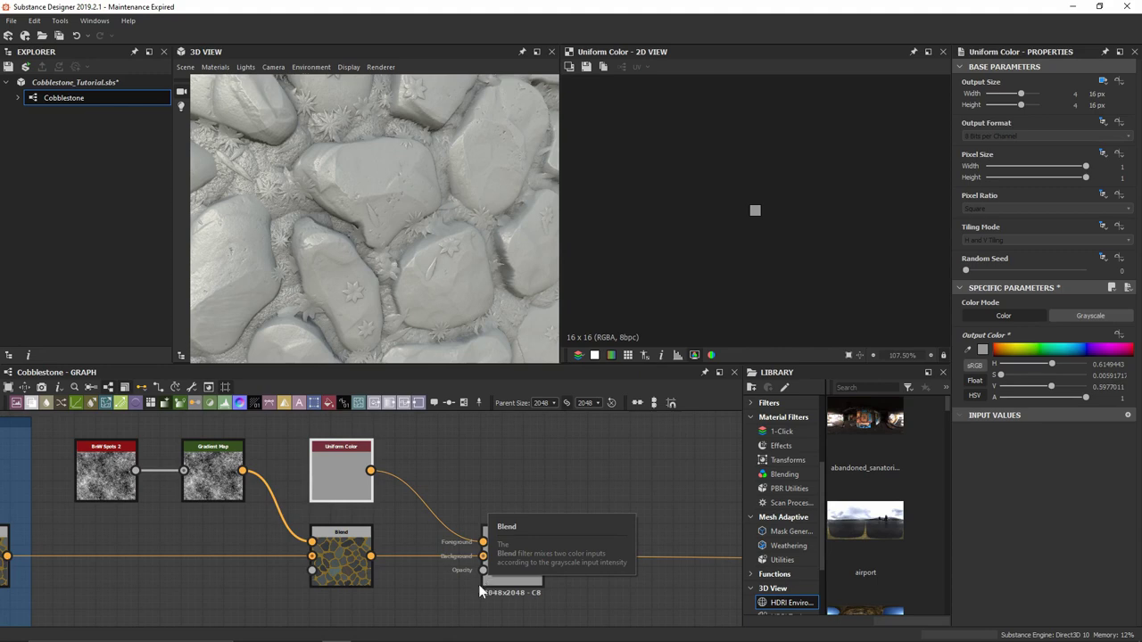
Add Clouds 1 and Clouds 2 noise nodes in the empty area below the Blends, with Clouds 2 beneath Clouds 1
scroll(498, 560, "down", 3)
middle_click_drag(418, 589, 436, 516)
scroll(437, 517, "up", 1)
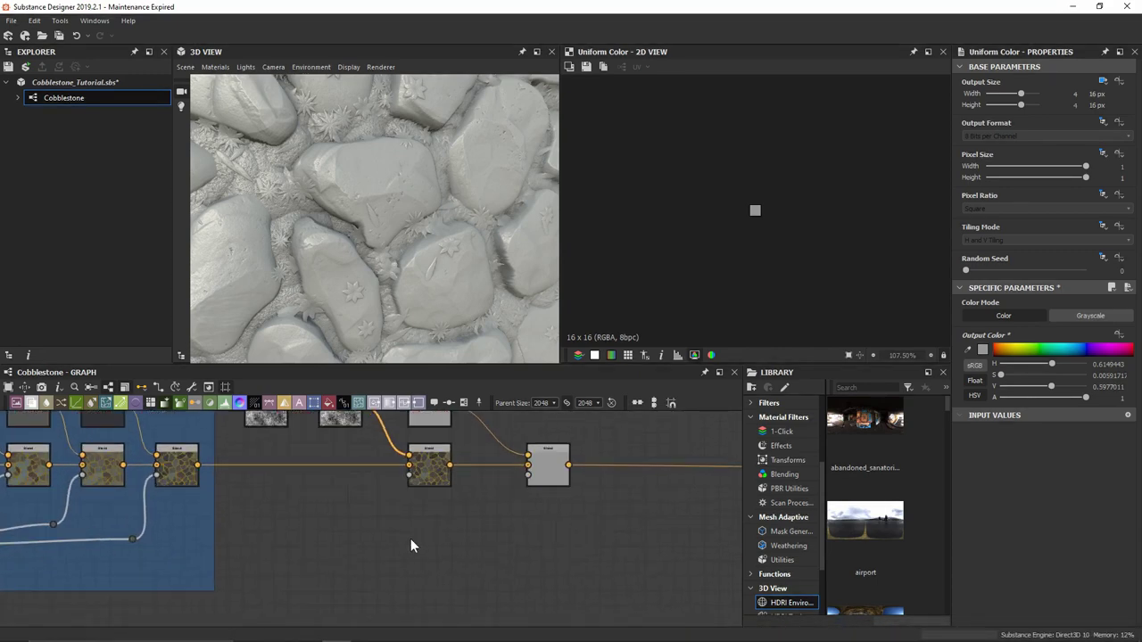
key("space")
type("clouds")
key("Return")
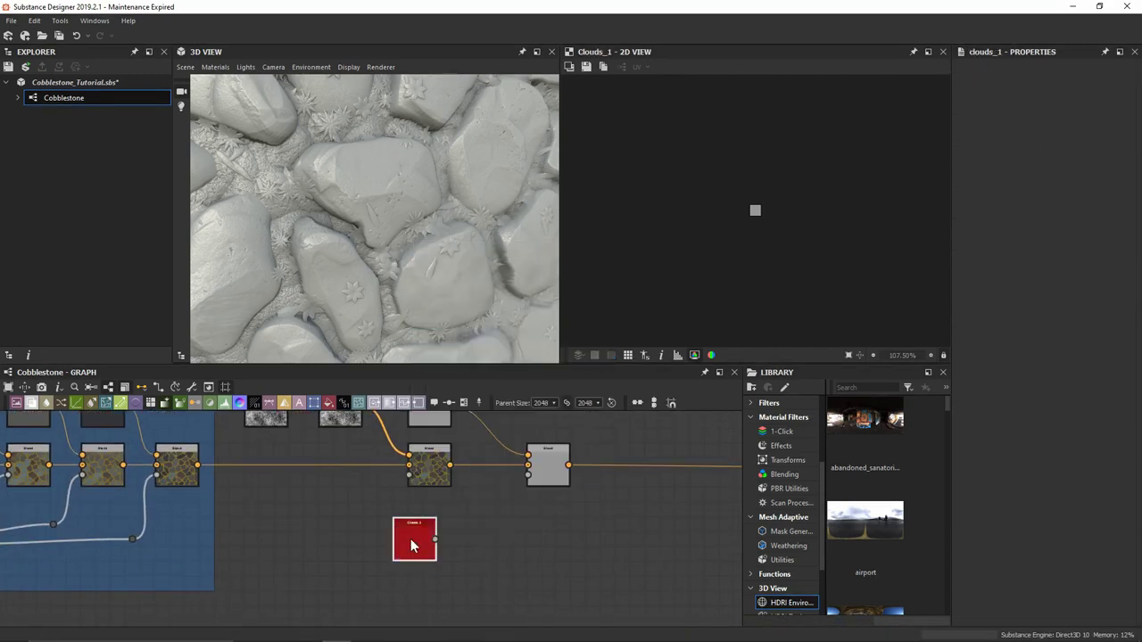
key("space")
type("clouds")
key("Down")
key("Return")
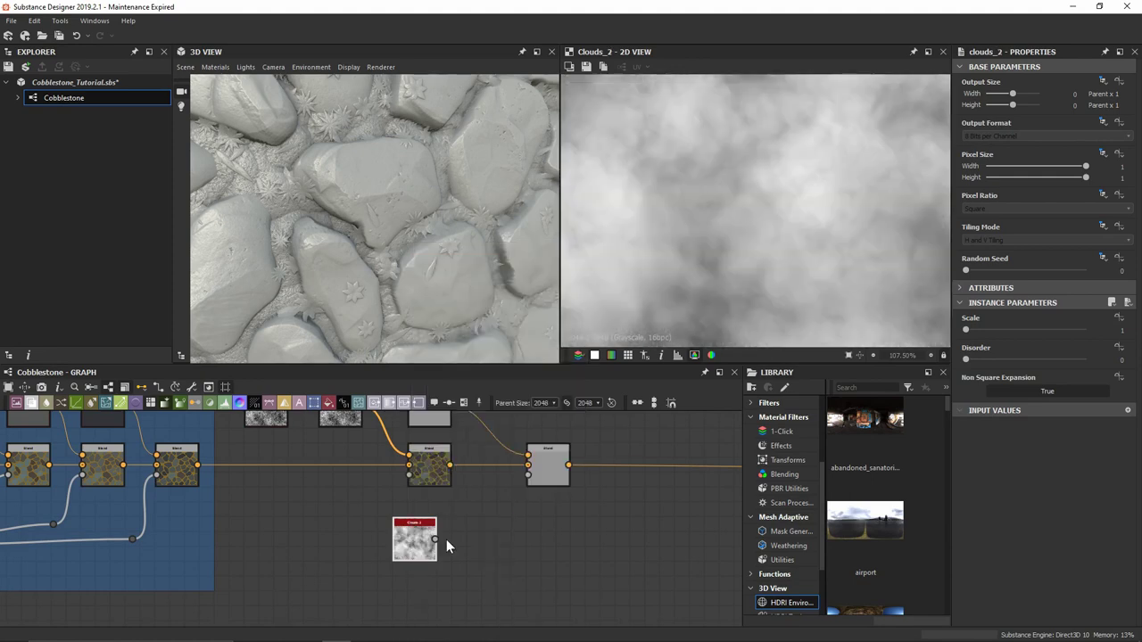
scroll(446, 539, "up", 3)
left_click_drag(415, 480, 411, 571)
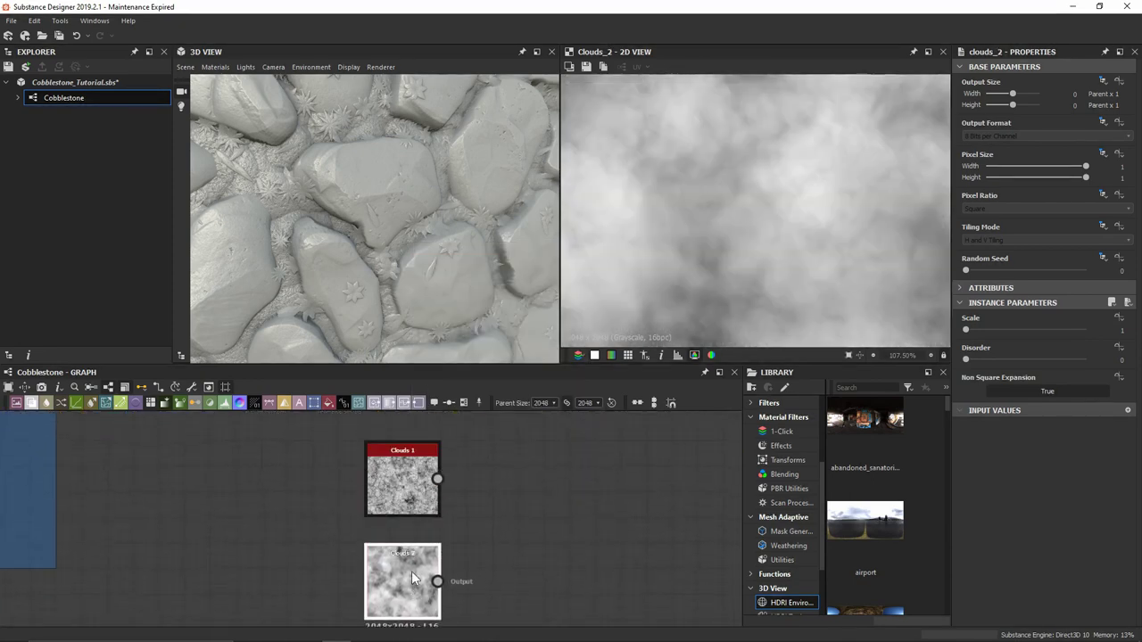
Add a Warp node after Clouds 1 and drive its gradient input with Clouds 2
left_click(404, 504)
key("space")
type("war")
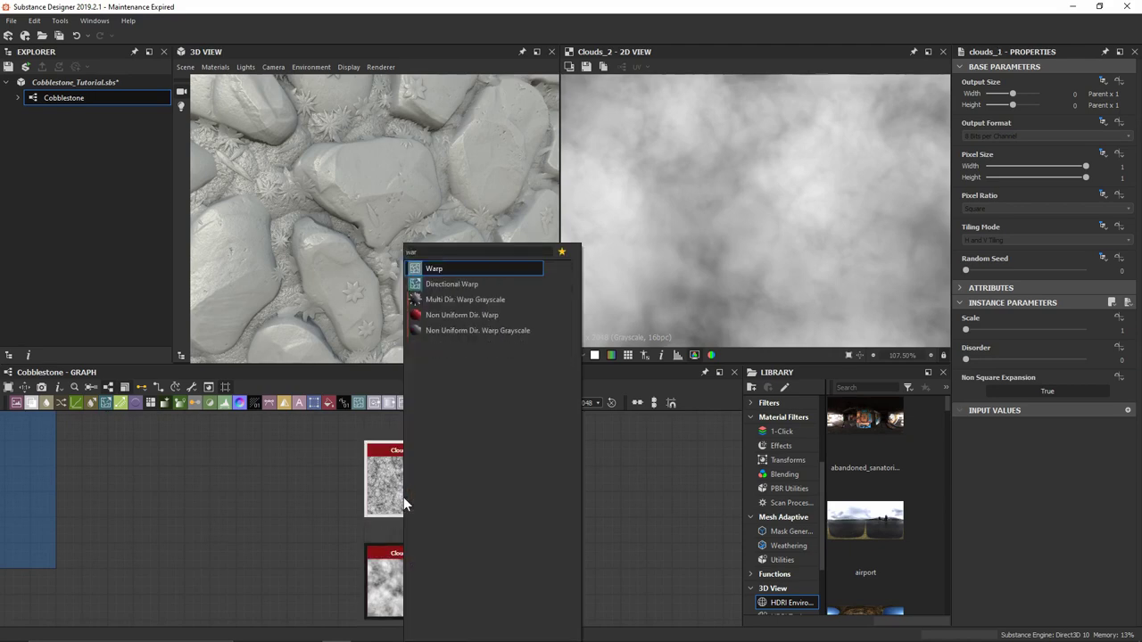
key("Return")
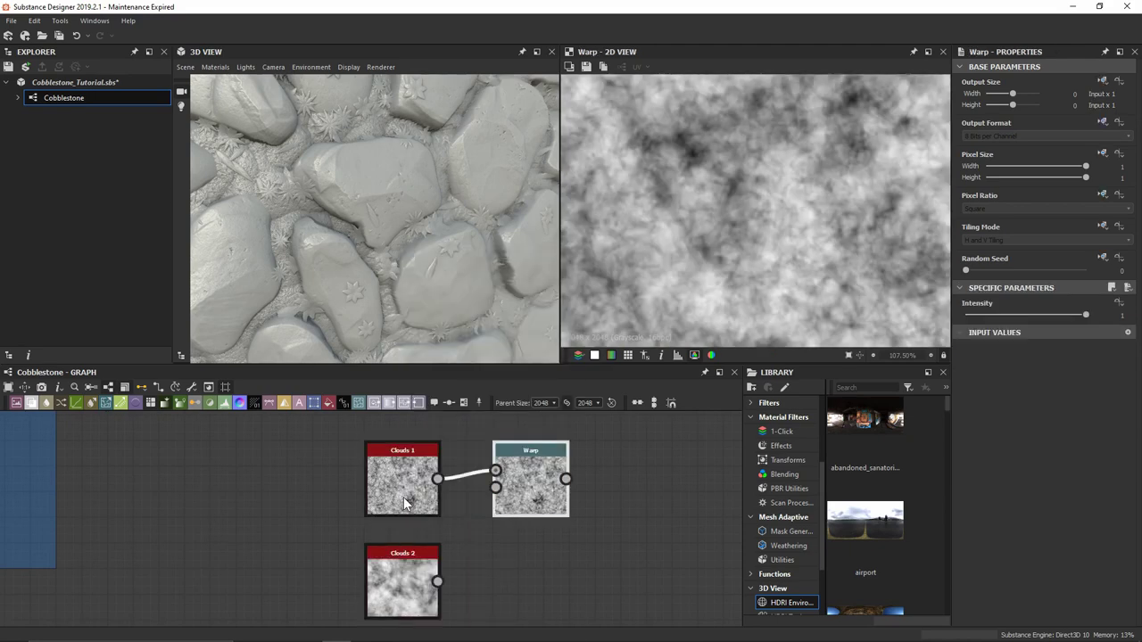
left_click_drag(437, 582, 511, 492)
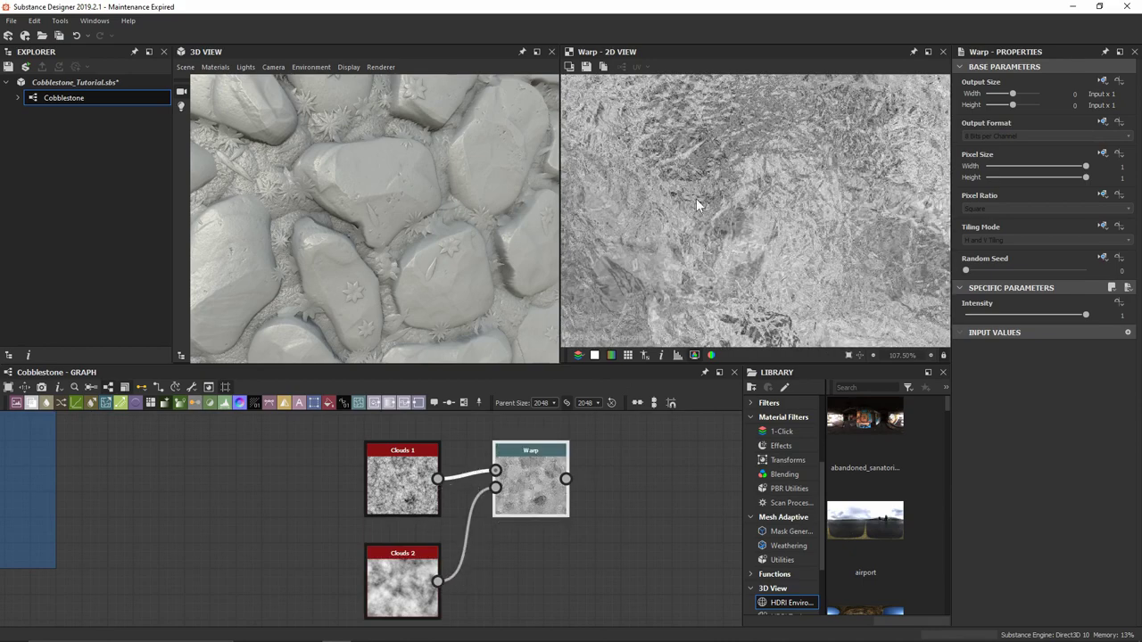
Set the Warp intensity to 0.25 and inspect the warped cloud pattern in the 2D view
scroll(690, 169, "down", 4)
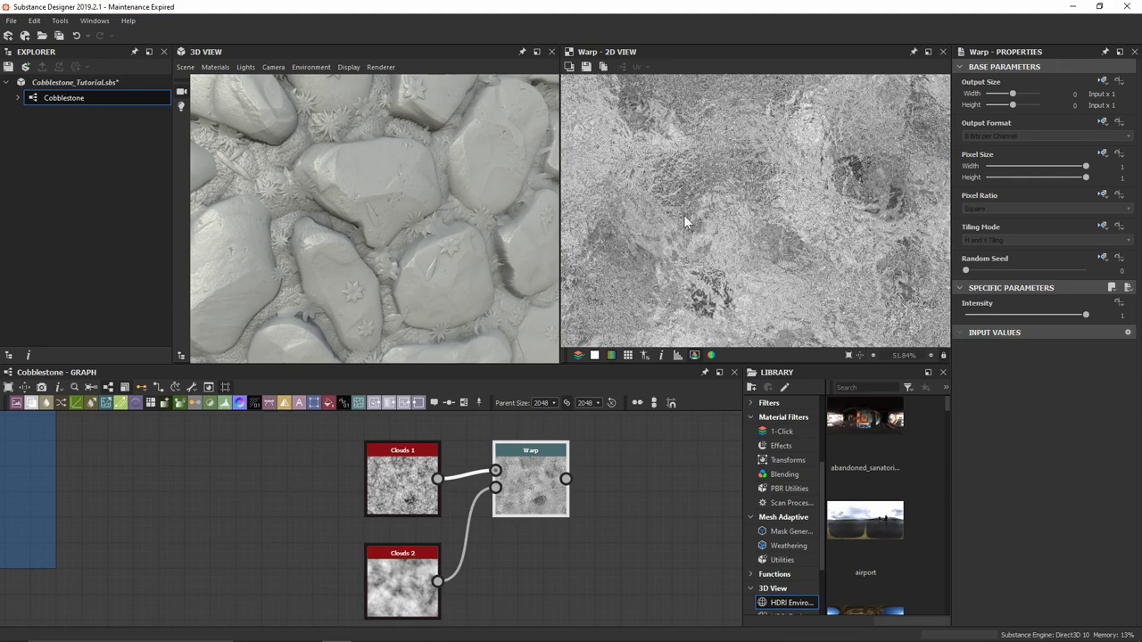
left_click(1031, 315)
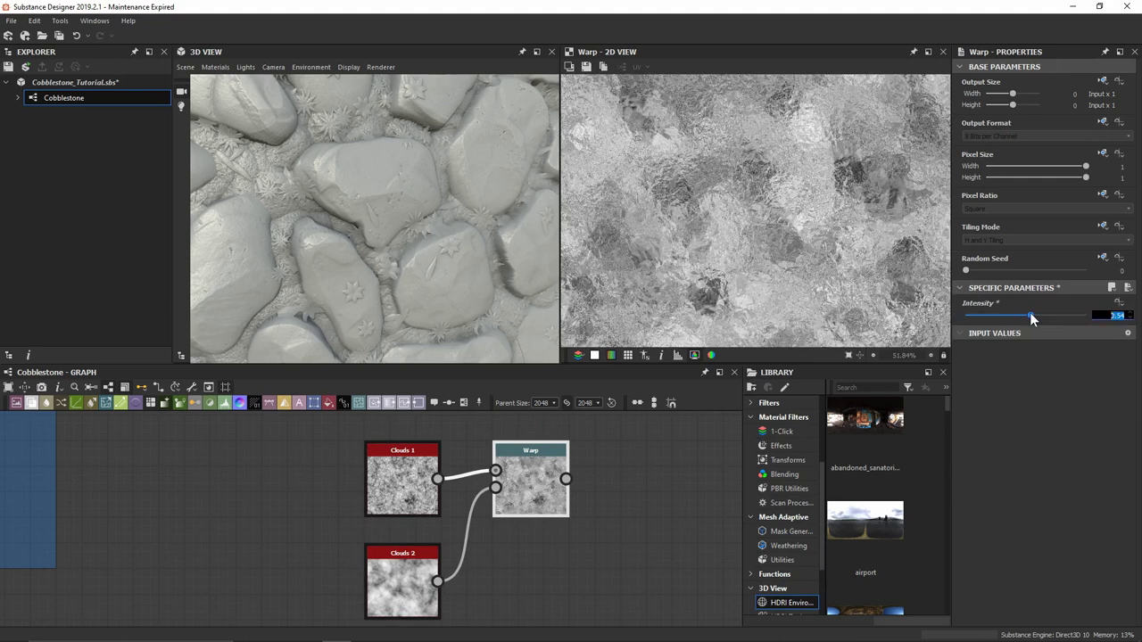
key("BackSpace")
type("0.25")
key("Return")
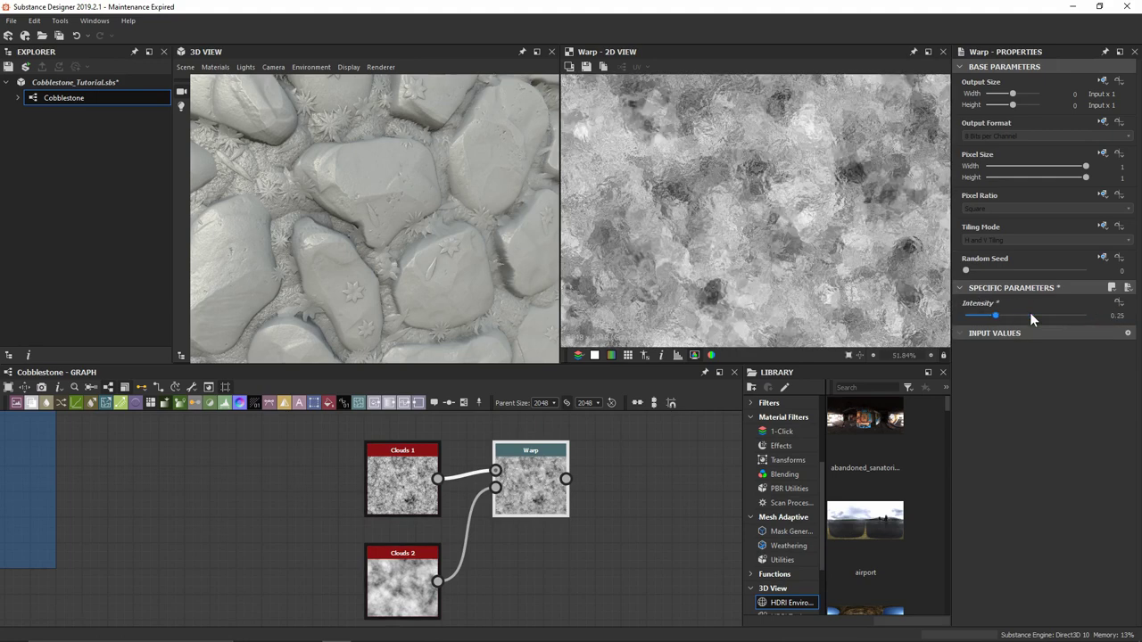
scroll(808, 297, "up", 4)
scroll(750, 177, "up", 3)
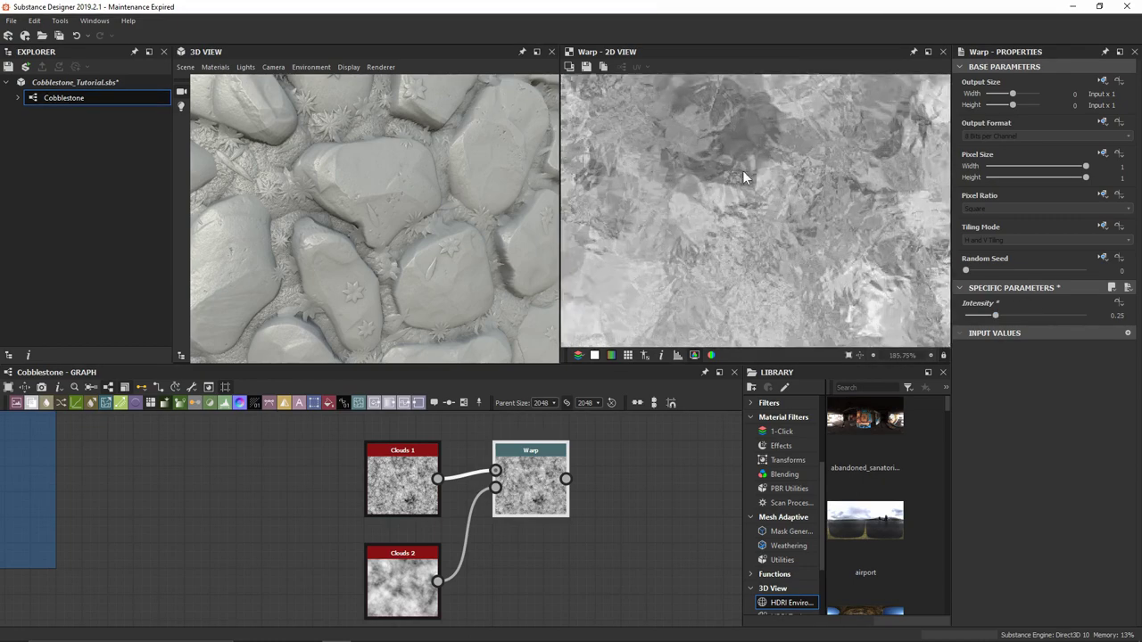
middle_click_drag(673, 189, 789, 223)
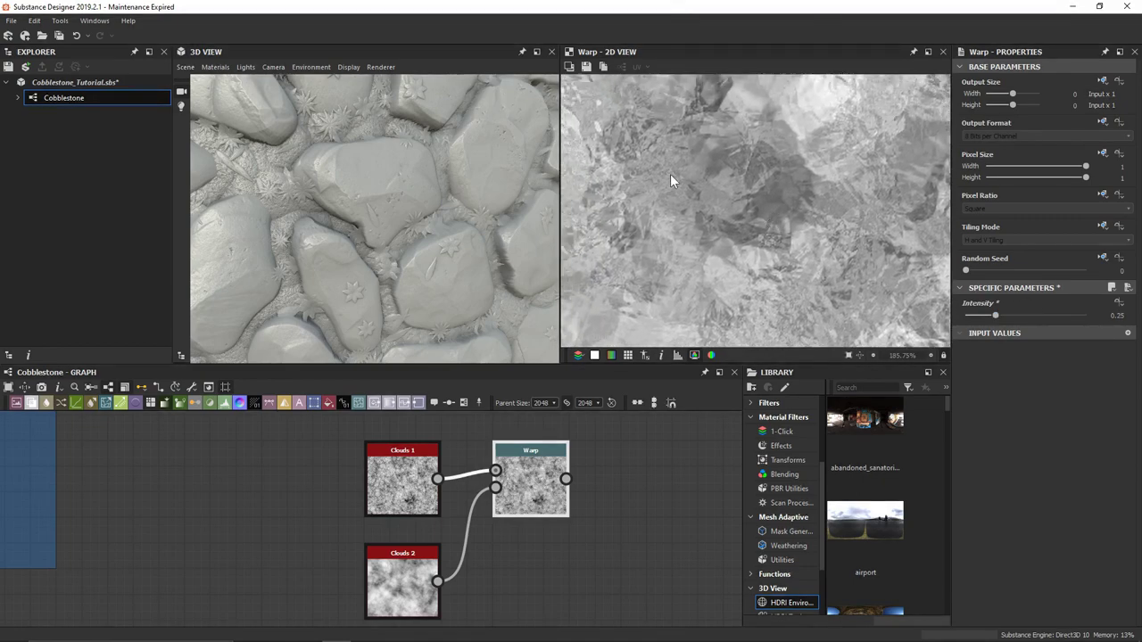
scroll(670, 174, "down", 3)
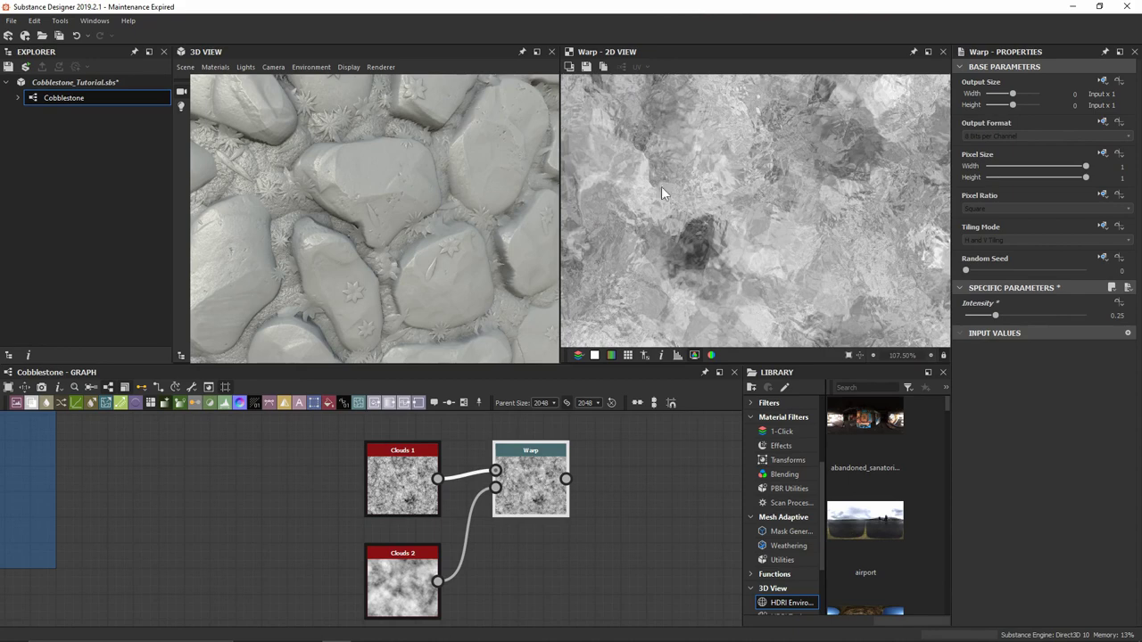
Connect the Warp output to the opacity input of the light grey layer's Blend and display that Blend in the 2D view
middle_click_drag(607, 480, 480, 568)
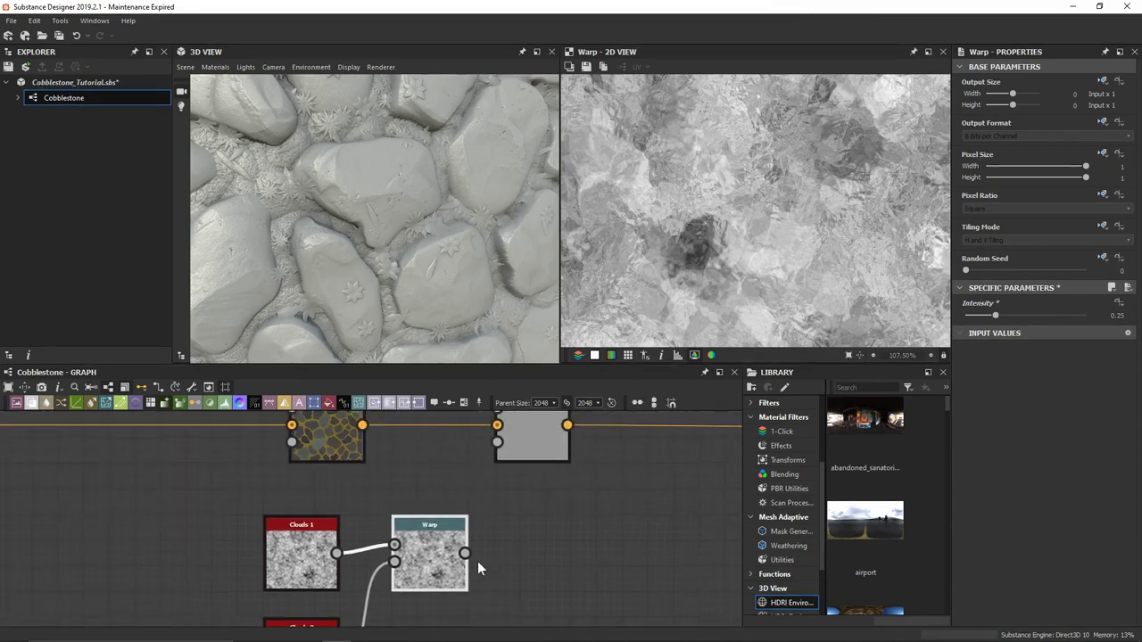
left_click_drag(472, 557, 498, 442)
middle_click_drag(508, 438, 559, 480)
double_click(573, 473)
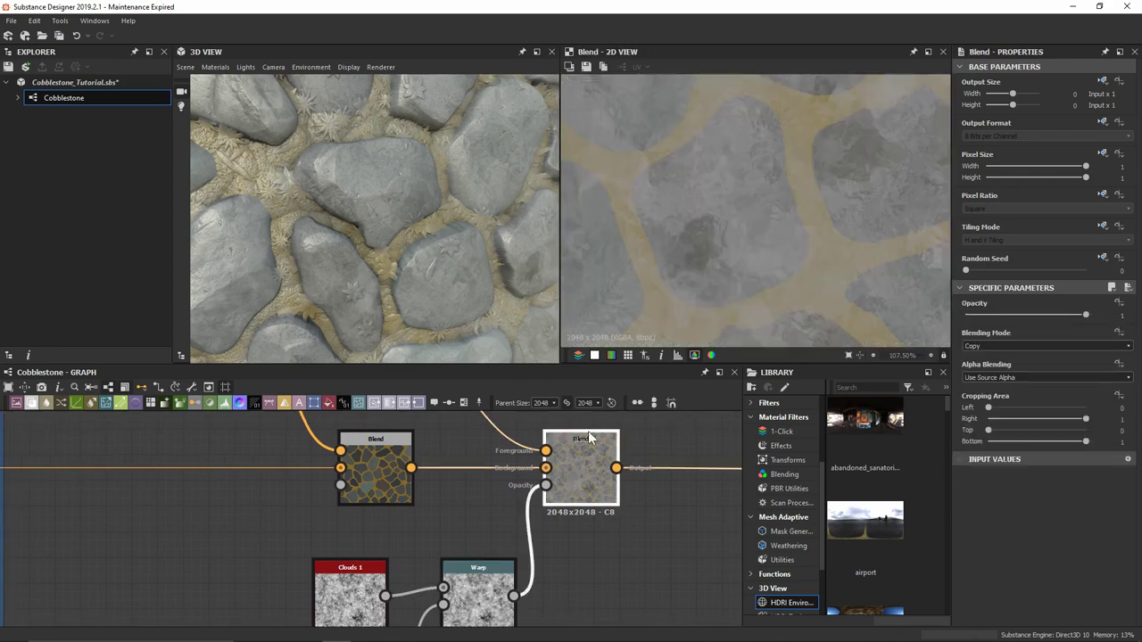
mouse_move(395, 209)
left_mouse_down()
mouse_move(367, 206)
mouse_move(384, 209)
left_mouse_up()
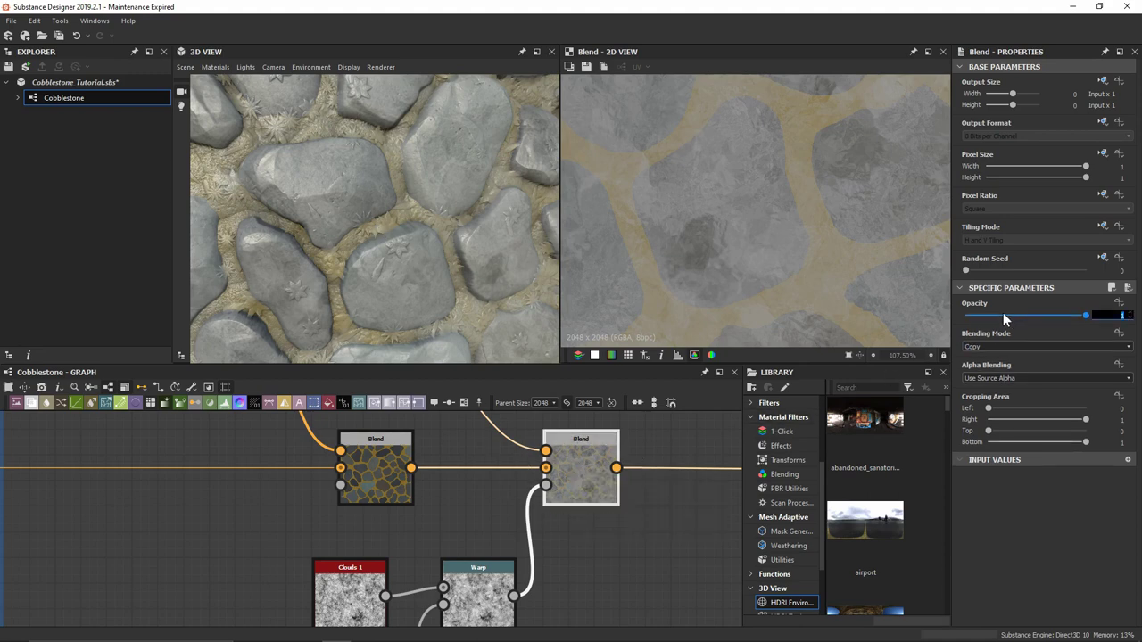
Set the light grey layer's Blend to 0.1 opacity with Add (Linear Dodge) mode and check the stones in the 3D view
type("0.1")
key("Return")
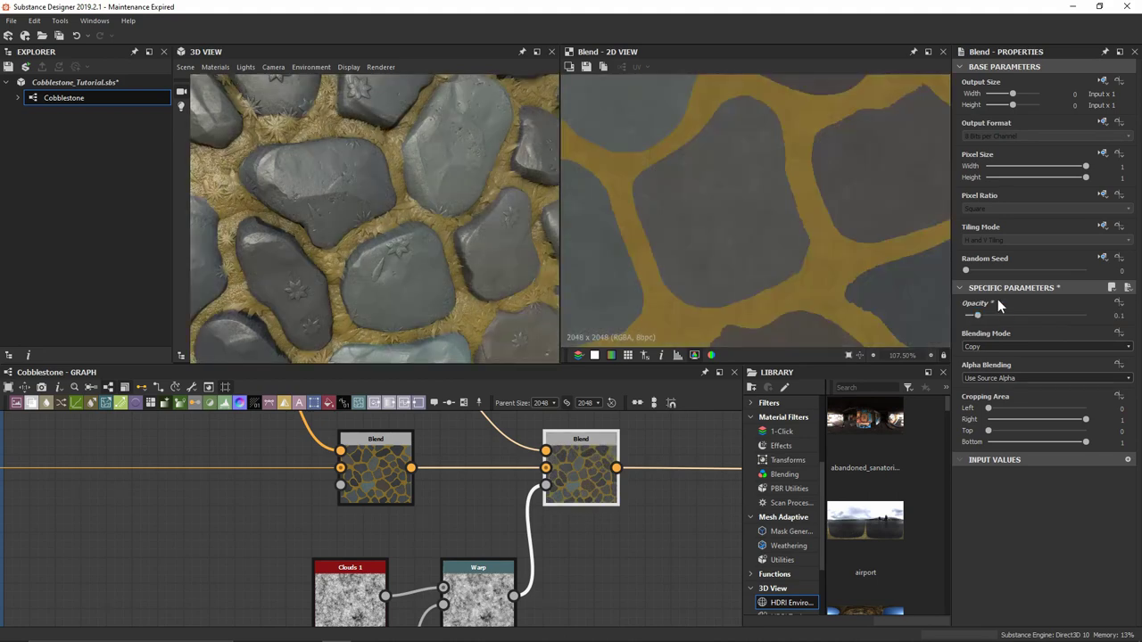
left_click(998, 345)
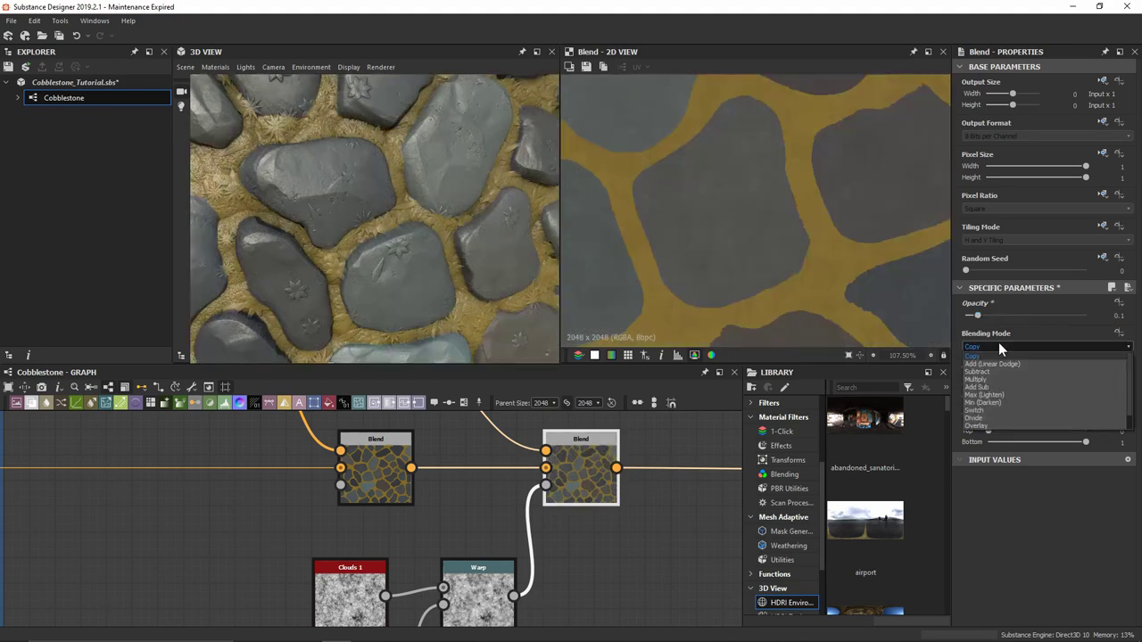
left_click(999, 362)
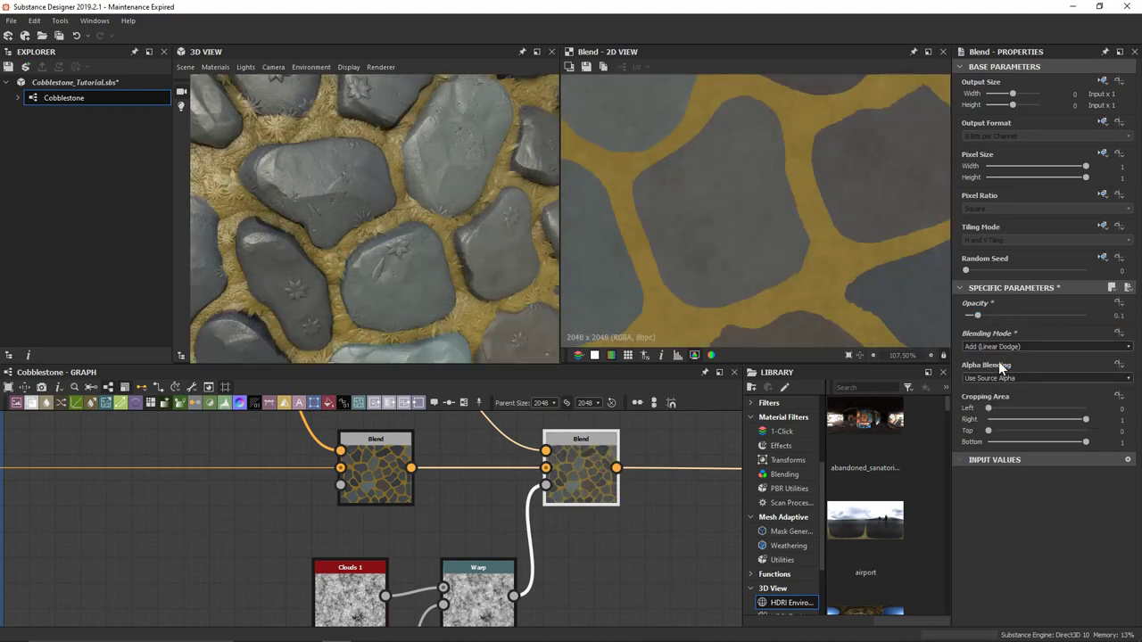
left_click_drag(394, 243, 359, 179)
right_click_drag(395, 250, 425, 179)
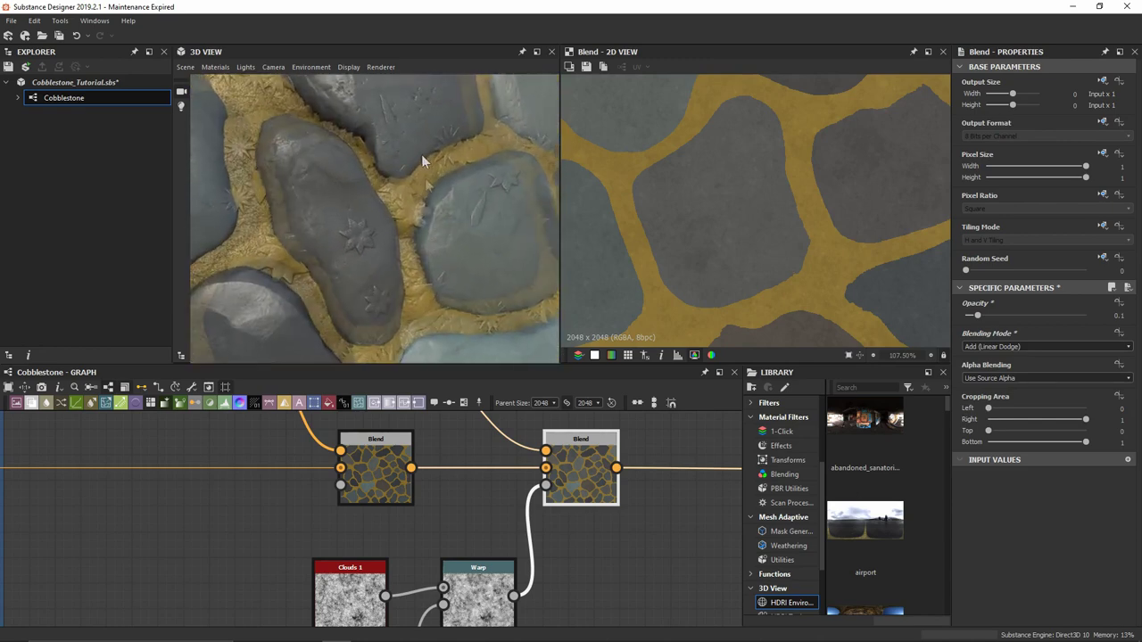
Insert another Blend node after the light grey layer's Blend and space it further along the base colour chain
middle_click_drag(645, 491, 308, 510)
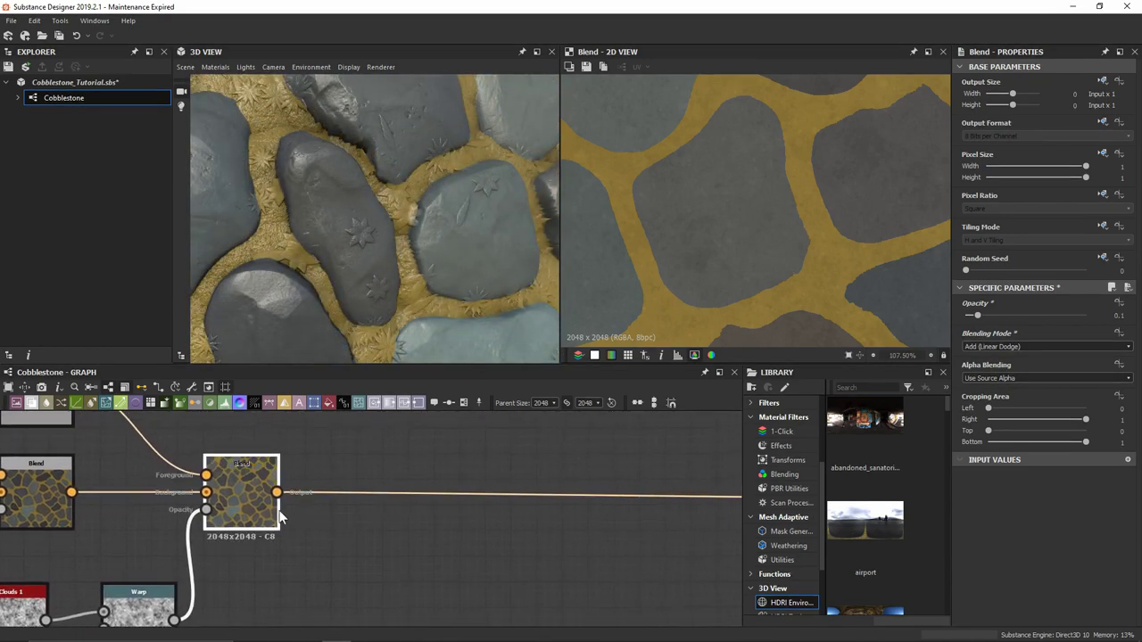
key("space")
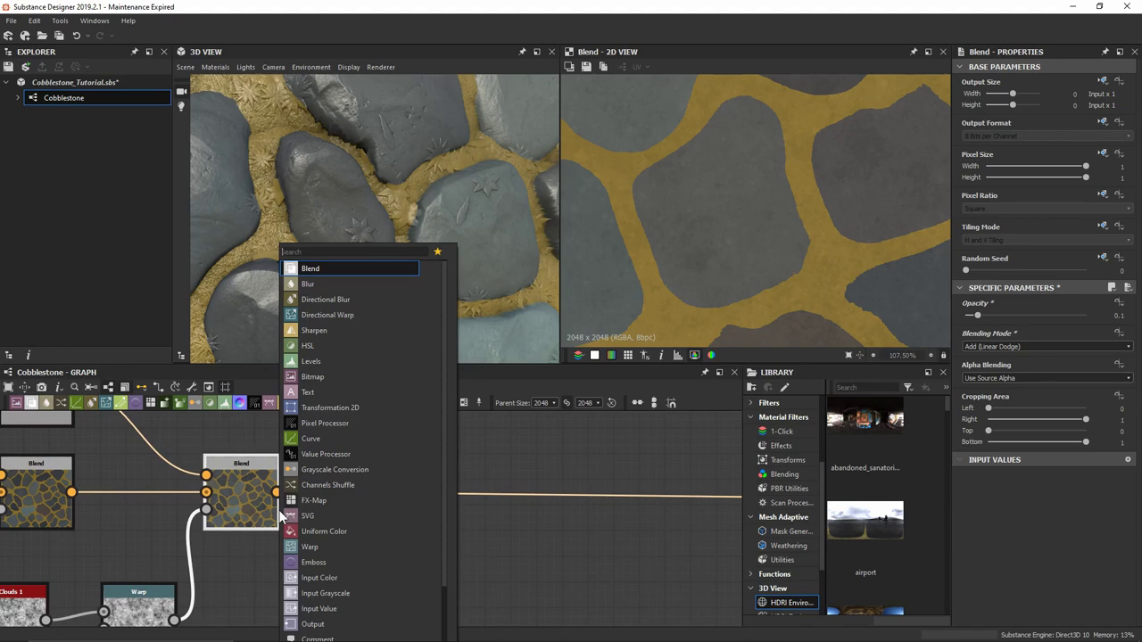
key("Return")
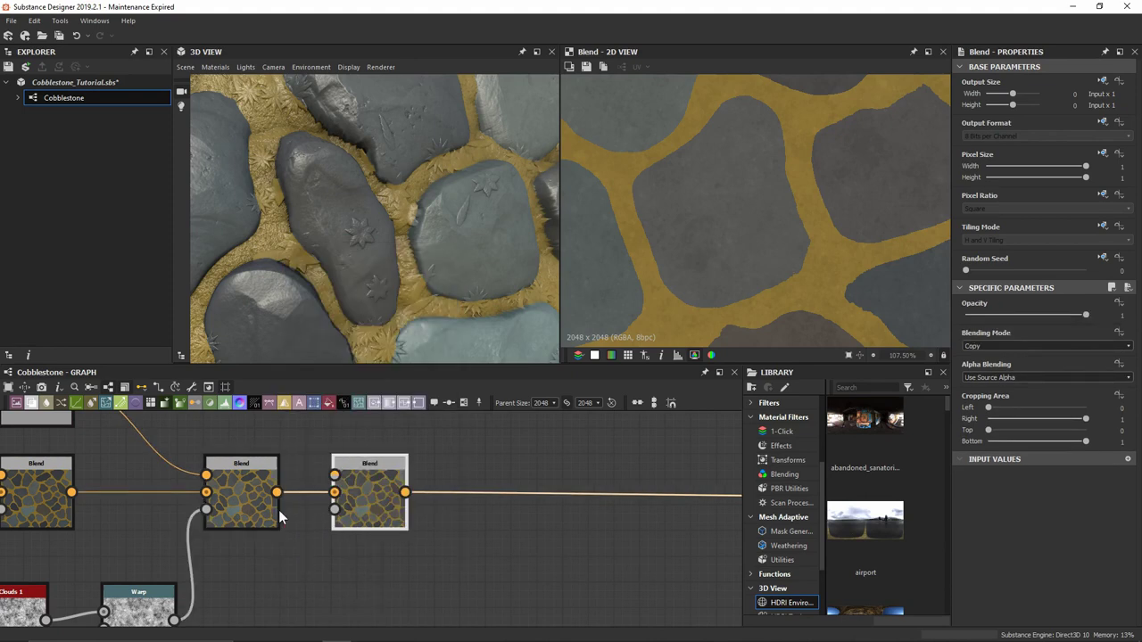
left_click_drag(358, 493, 435, 493)
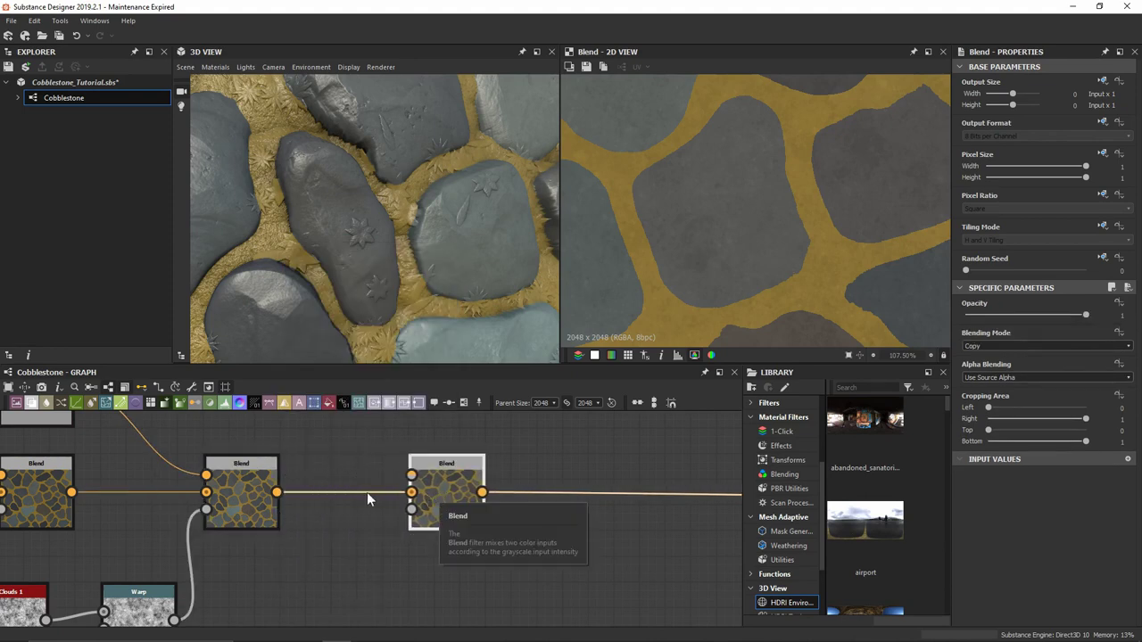
Duplicate the light grey Uniform Color, connect the copy to the new Blend's foreground, and darken its value to 0.1
scroll(205, 455, "down", 2)
middle_click_drag(120, 422, 220, 470)
left_click(205, 465)
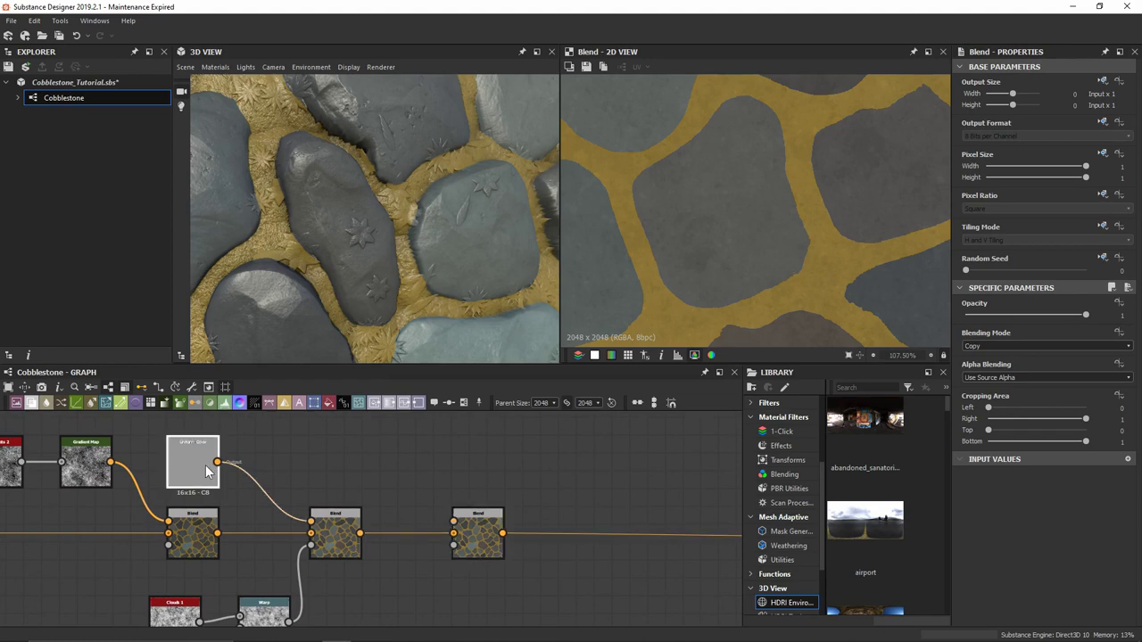
key("ctrl+c")
key("ctrl+v")
left_click(340, 462)
left_click_drag(359, 461, 454, 521)
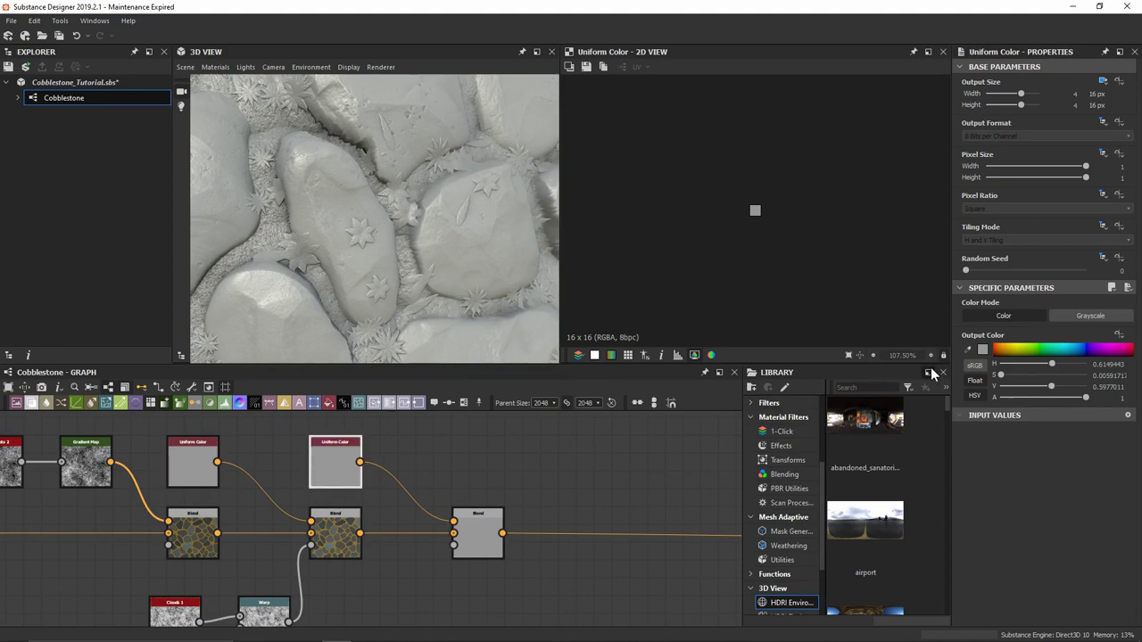
left_click_drag(1049, 388, 848, 392)
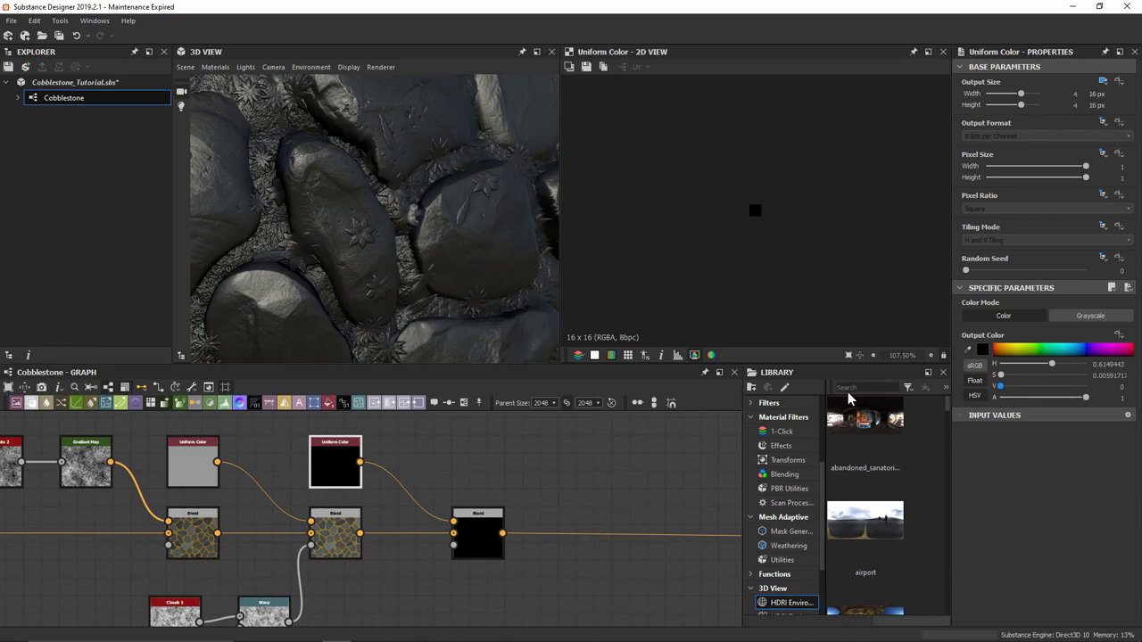
left_click_drag(1001, 387, 1010, 394)
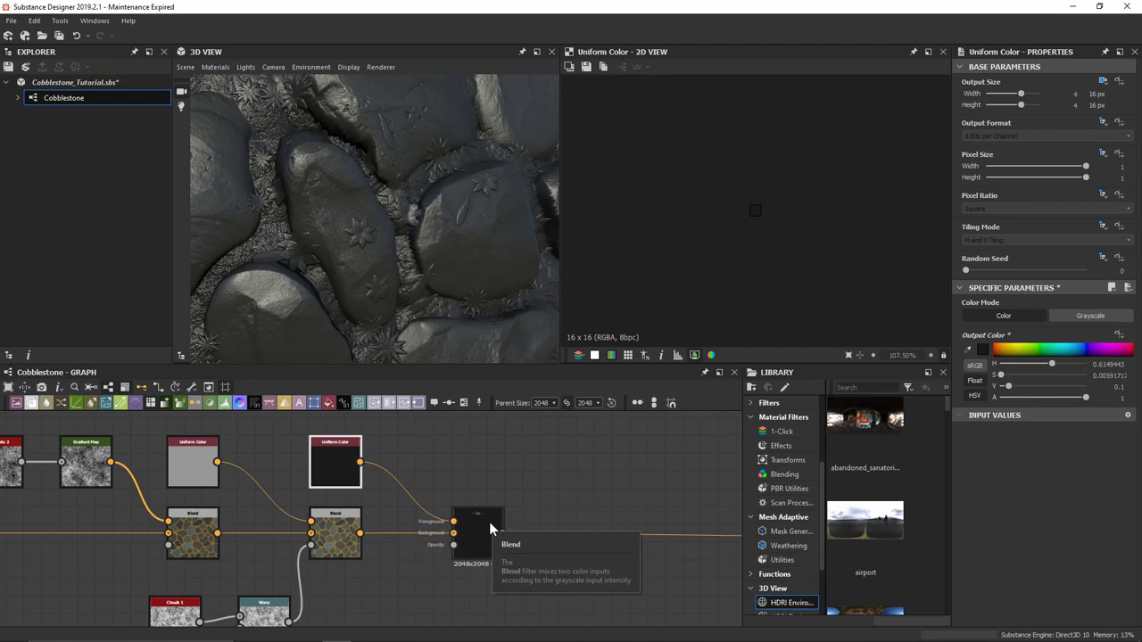
Add a Grunge Map 001 node feeding the new Blend's opacity input and place it below the preceding Blend
left_click_drag(453, 545, 410, 590)
type("grung")
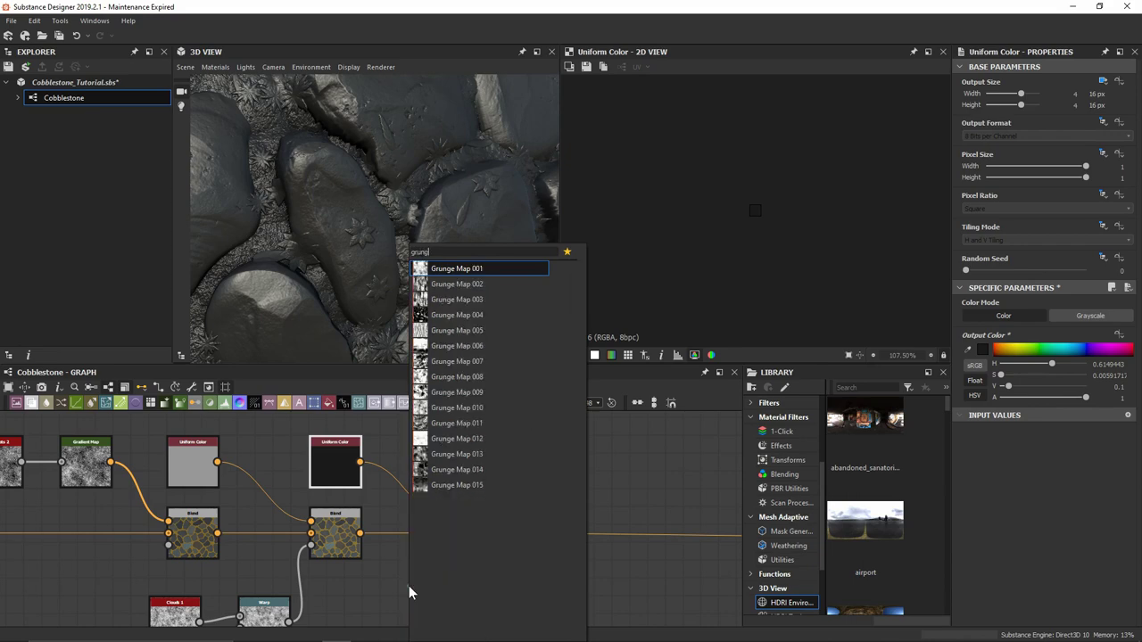
key("Return")
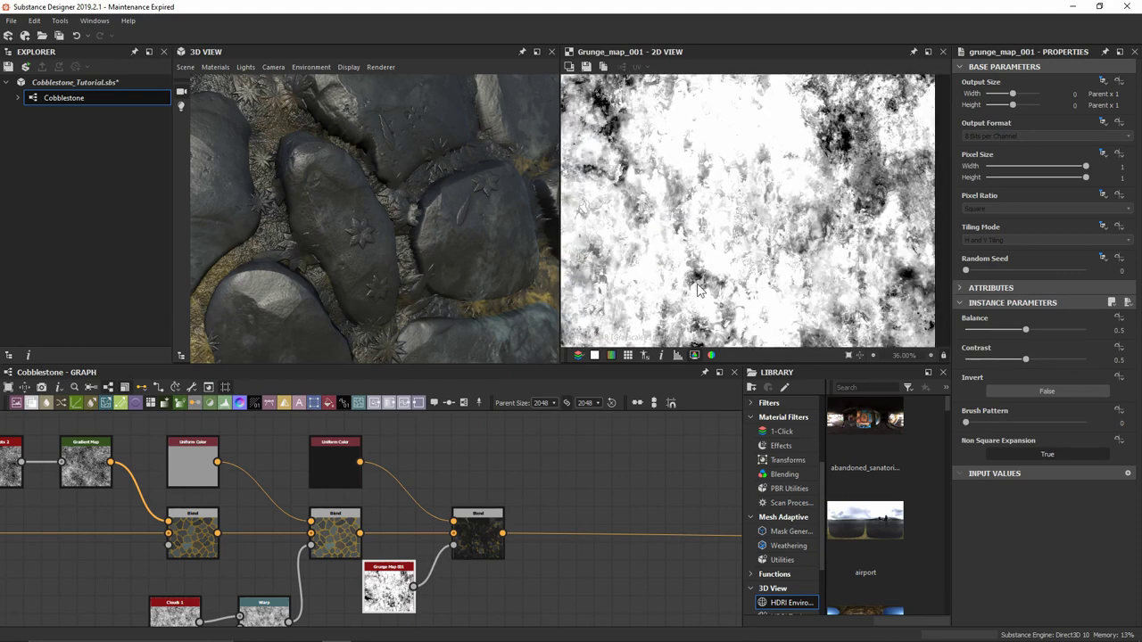
scroll(420, 548, "down", 1)
left_click_drag(409, 575, 365, 599)
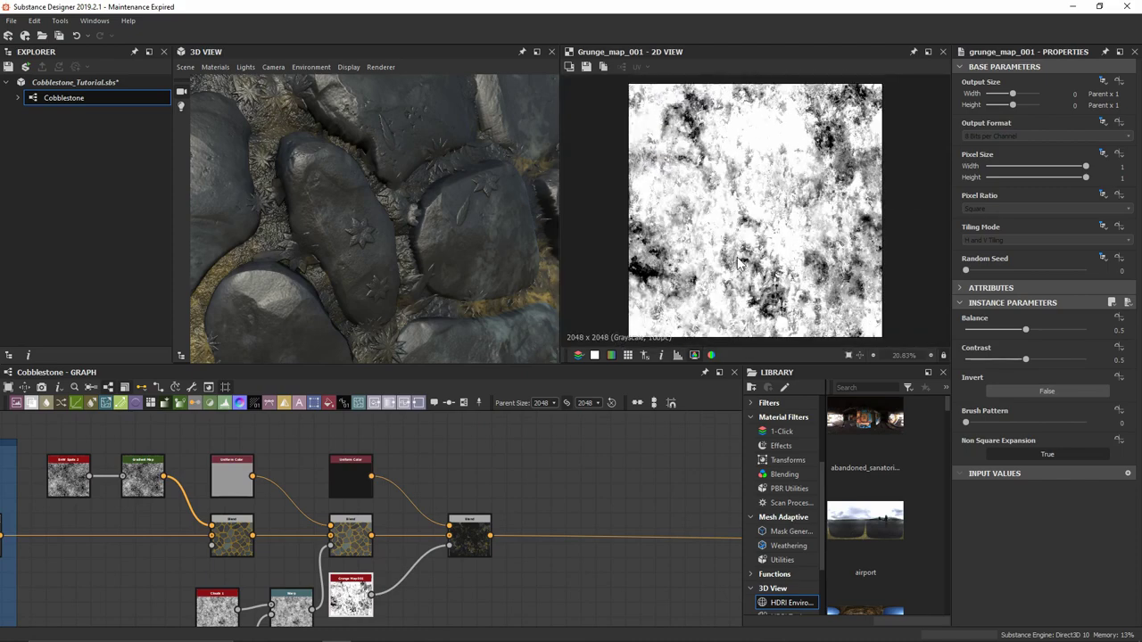
Set the Grunge Map 001 balance to 0.18 and contrast to 0.09
scroll(486, 251, "down", 3)
mouse_move(484, 248)
left_mouse_down("alt")
mouse_move(482, 213)
mouse_move(471, 235)
left_mouse_up("alt")
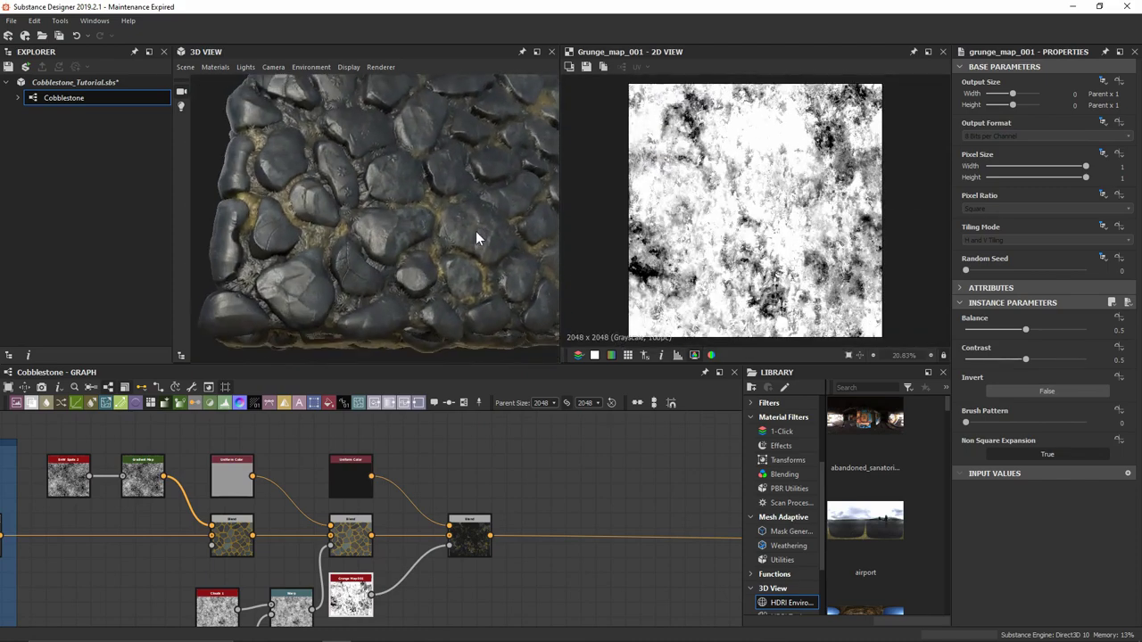
mouse_move(438, 184)
left_mouse_down("alt")
mouse_move(425, 193)
mouse_move(438, 219)
mouse_move(456, 219)
mouse_move(438, 186)
left_mouse_up("alt")
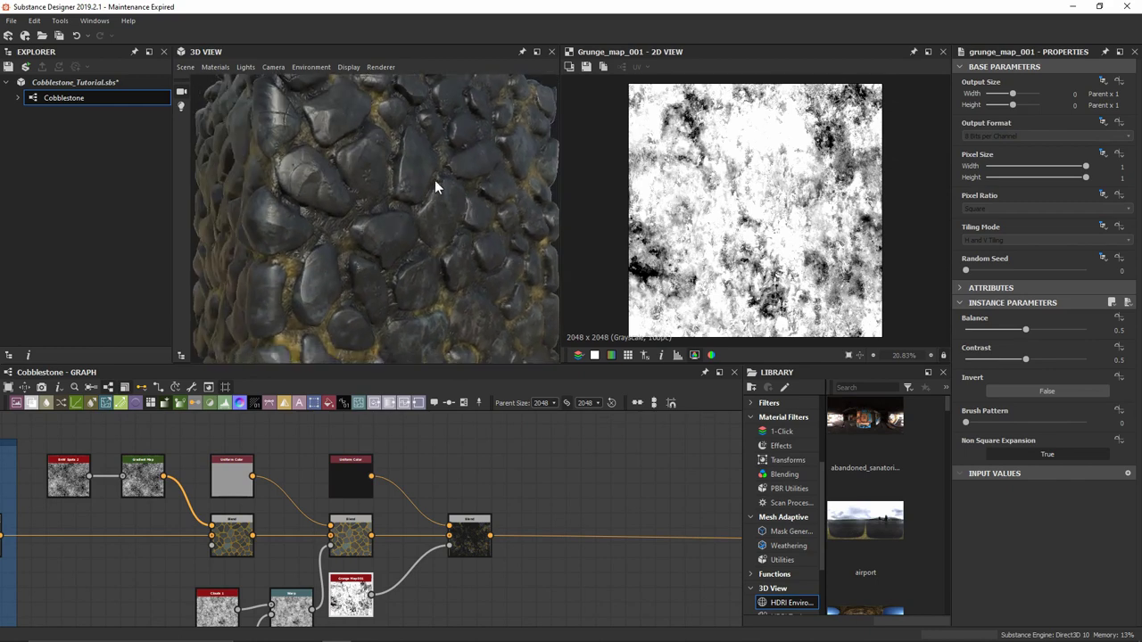
left_click_drag(1025, 330, 978, 358)
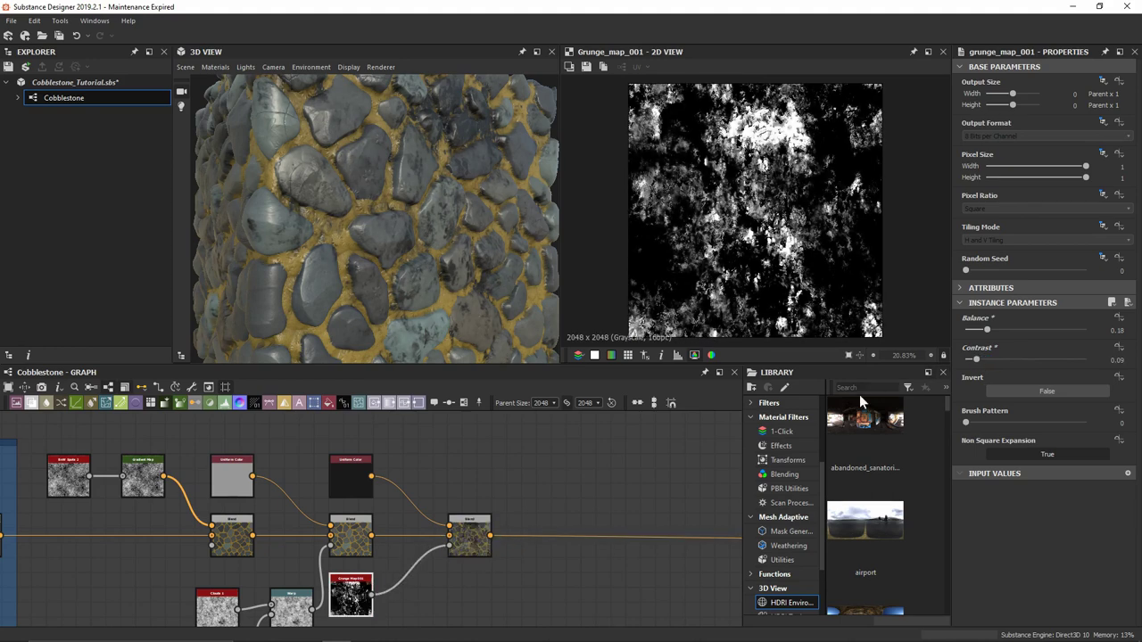
Set the dark grunge layer's Blend opacity to 0.2 and inspect the stones up close in the 3D view
double_click(470, 533)
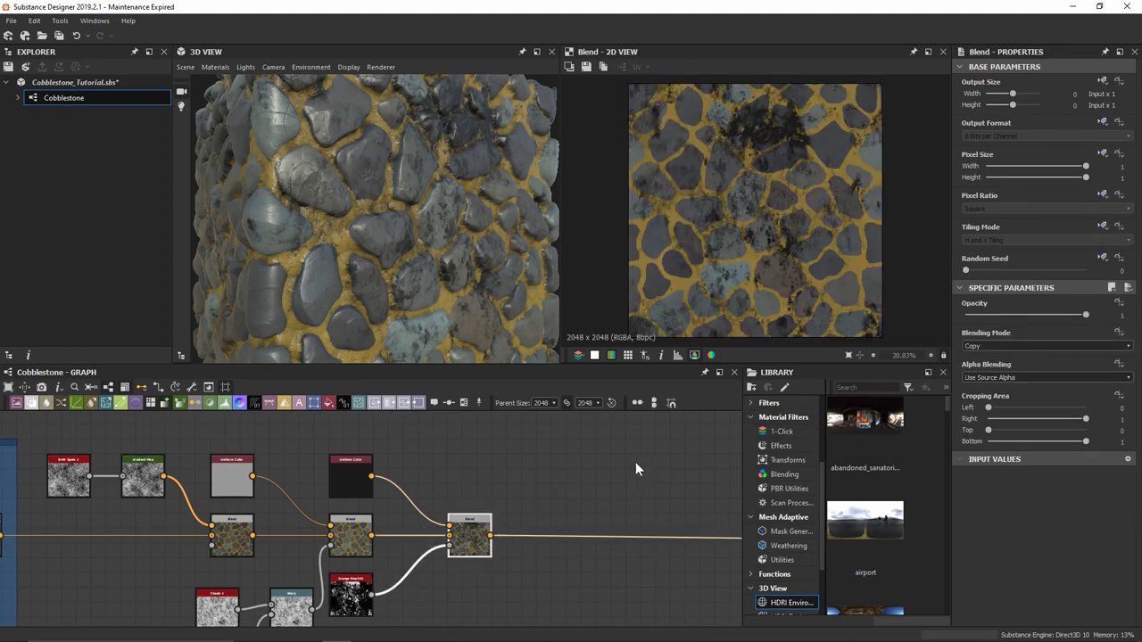
double_click(979, 314)
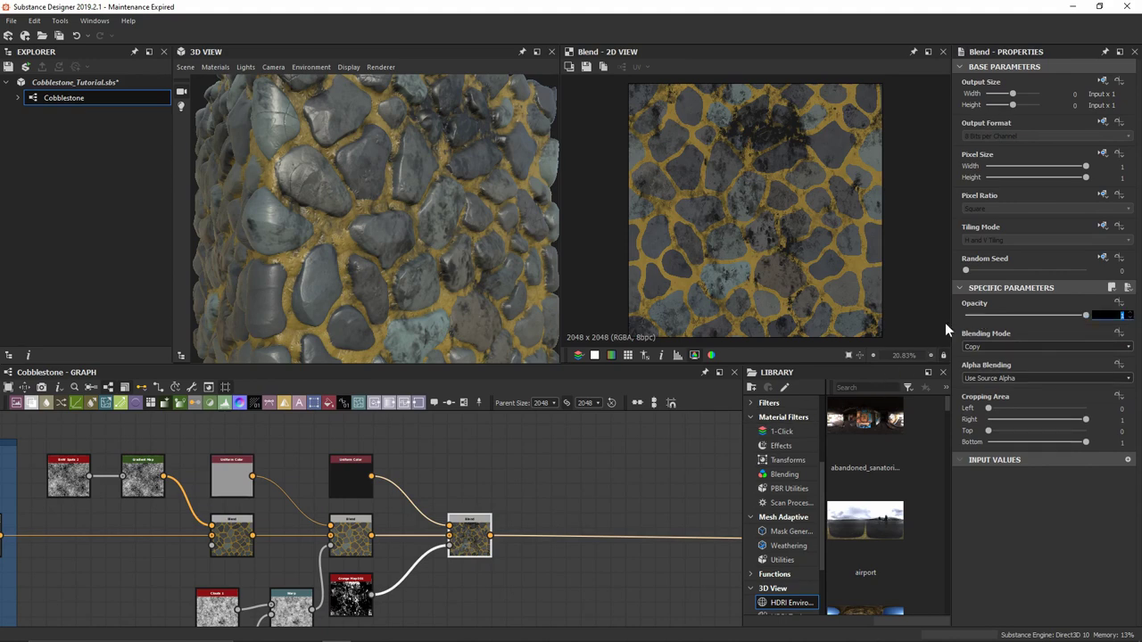
type(".2")
key("Return")
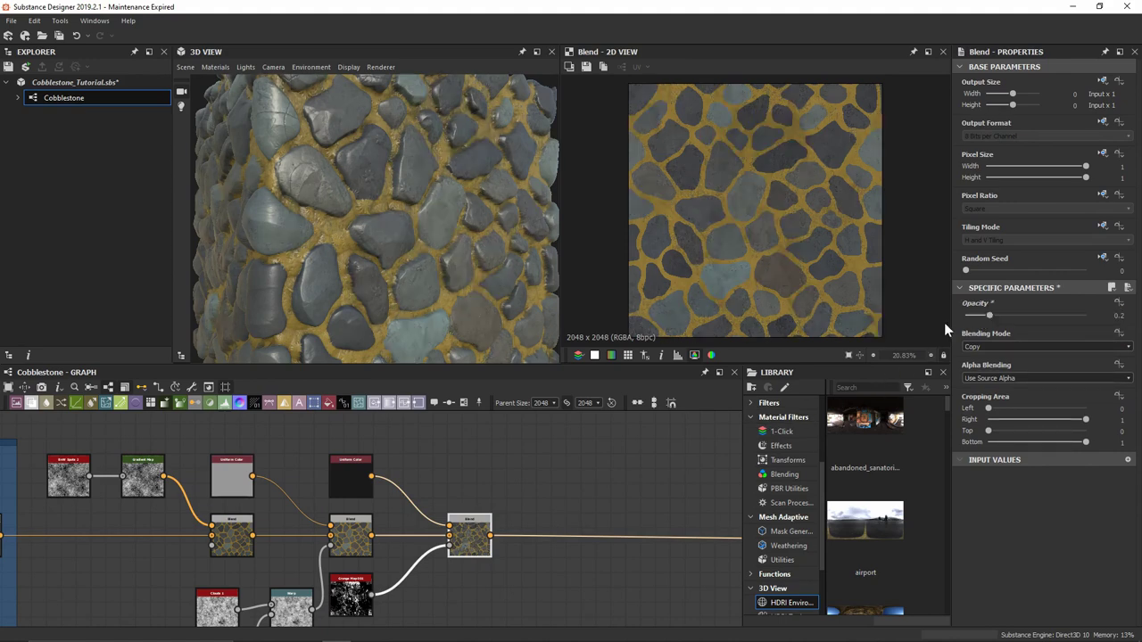
scroll(505, 247, "up", 6)
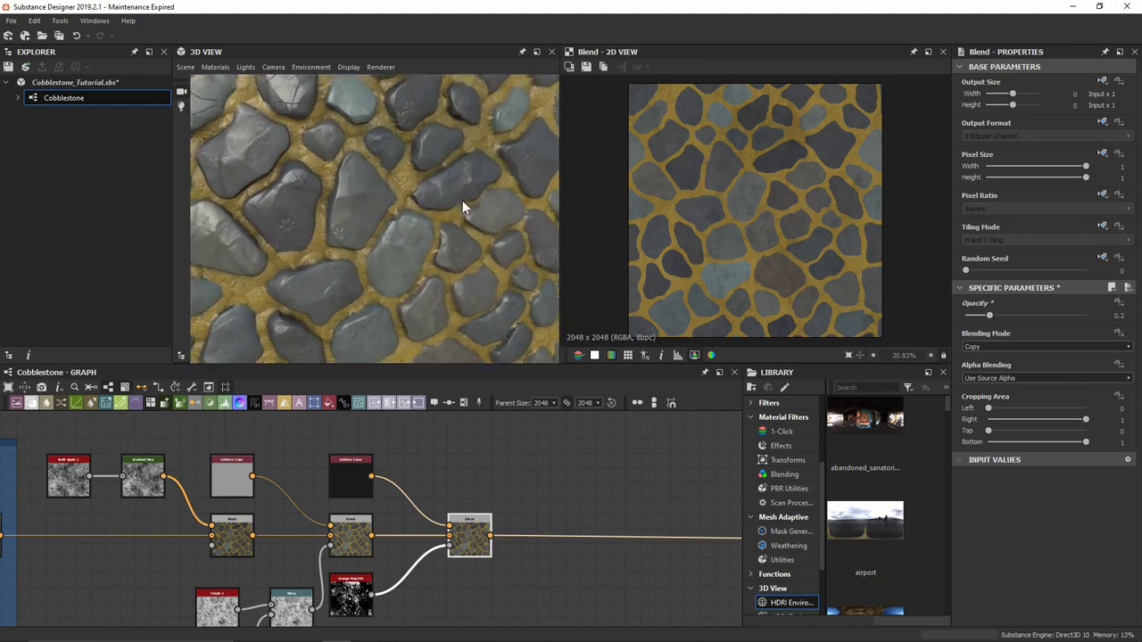
left_click_drag(453, 125, 402, 158)
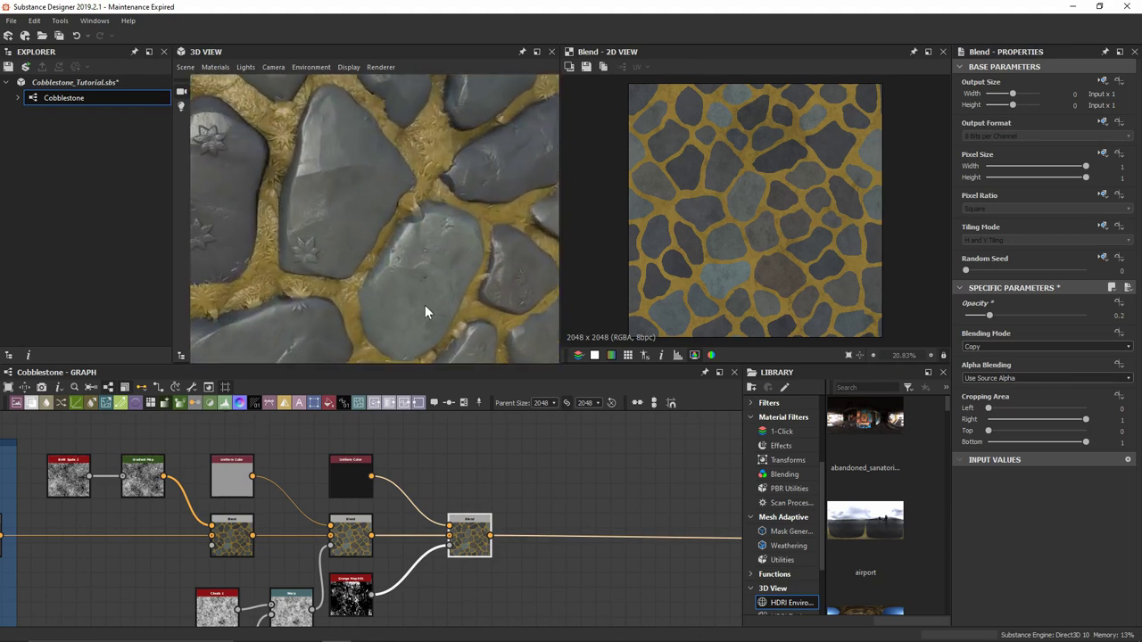
Add a Directional Warp node beneath Grunge Map 001 and connect Clouds 2 to both its input and intensity slots
scroll(472, 232, "down", 6)
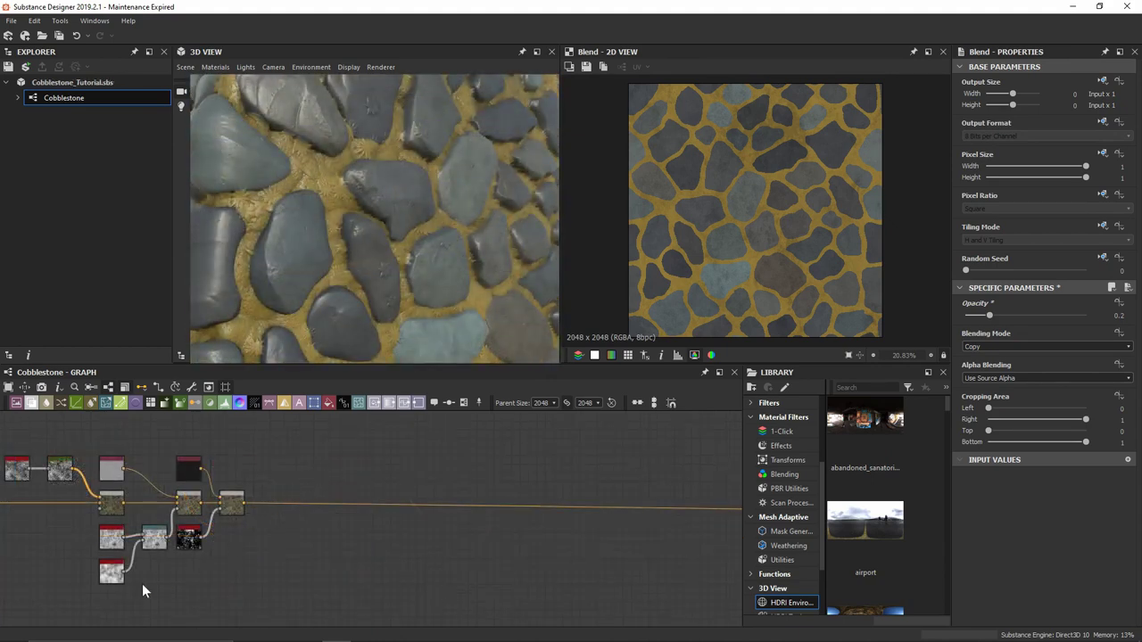
scroll(150, 592, "up", 4)
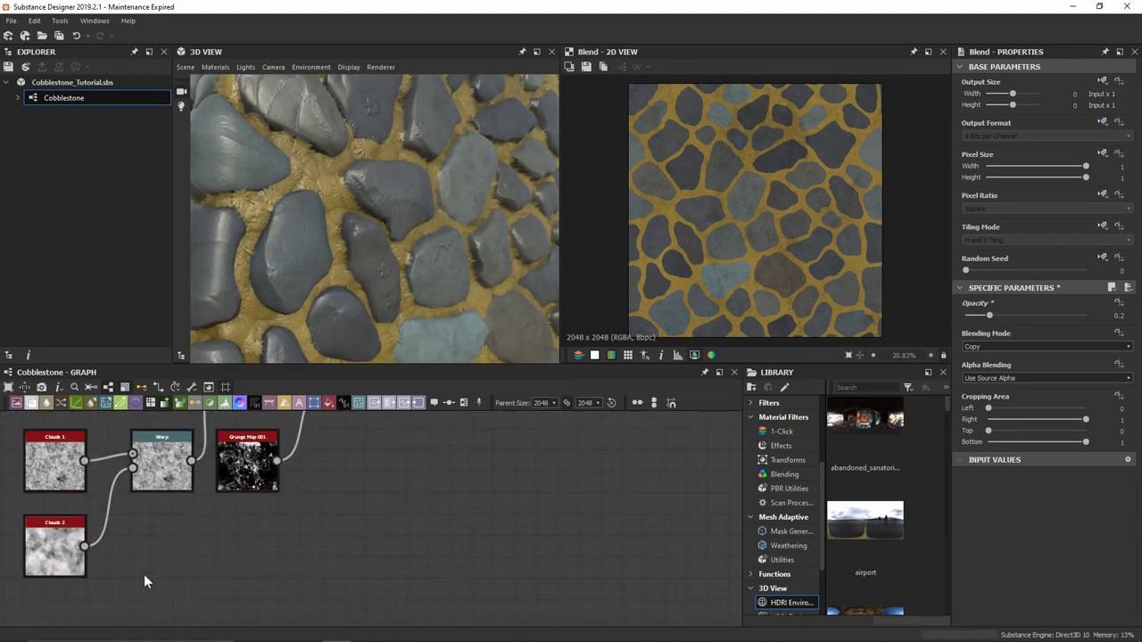
key("space")
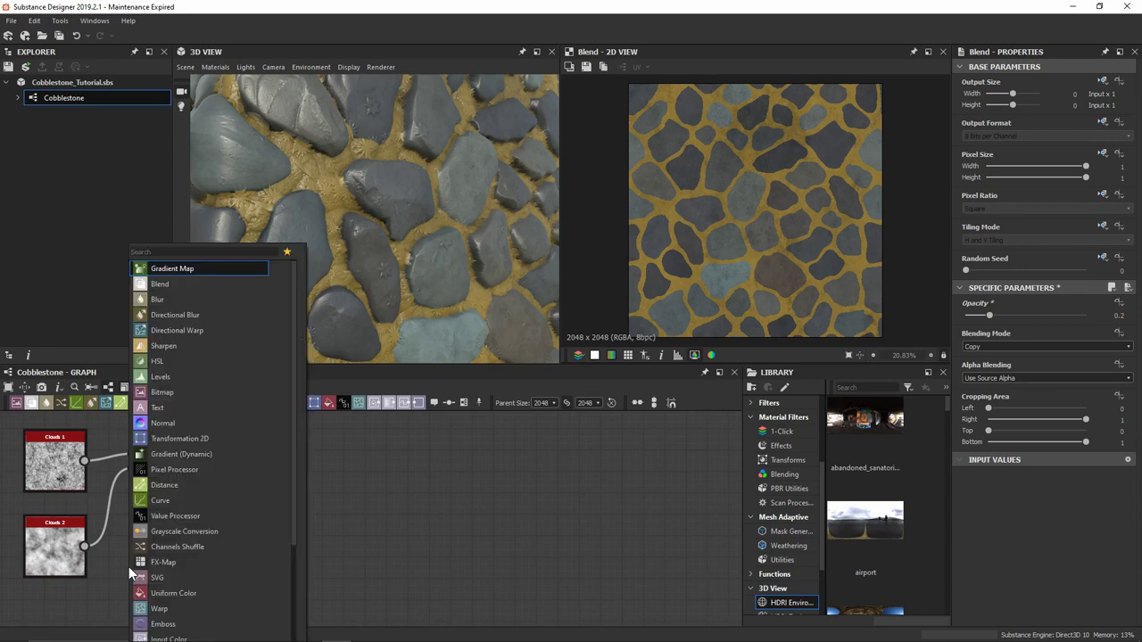
type("dire")
key("Down")
key("Return")
left_click_drag(130, 572, 252, 551)
left_click_drag(84, 546, 219, 539)
left_click_drag(84, 547, 219, 553)
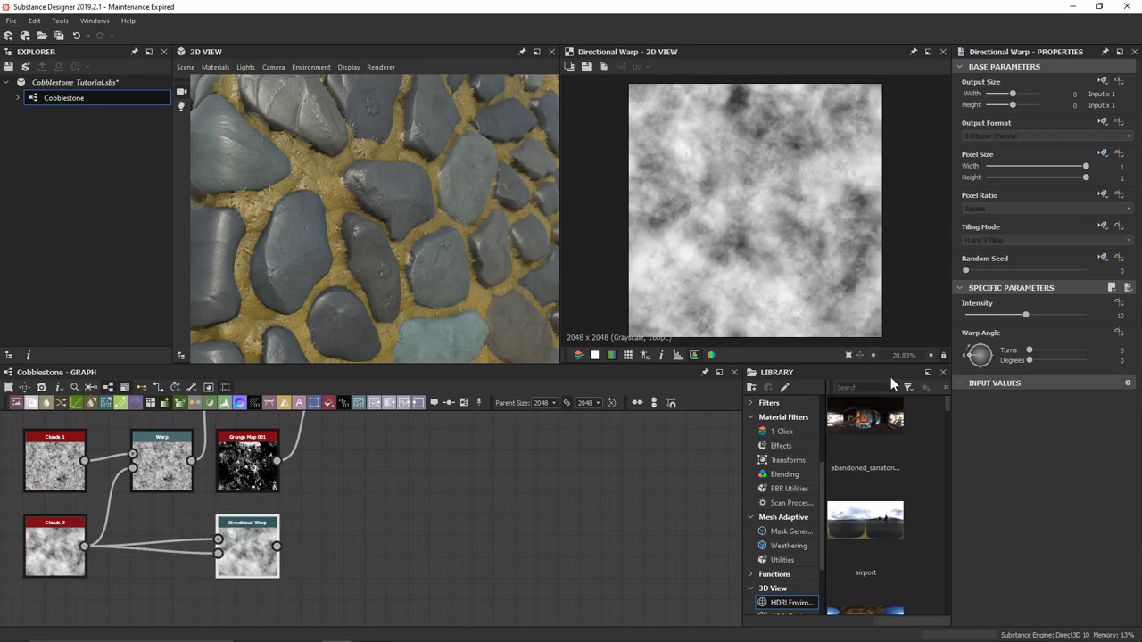
Set the Directional Warp intensity to 100 and examine the distorted clouds in the 2D view
double_click(994, 312)
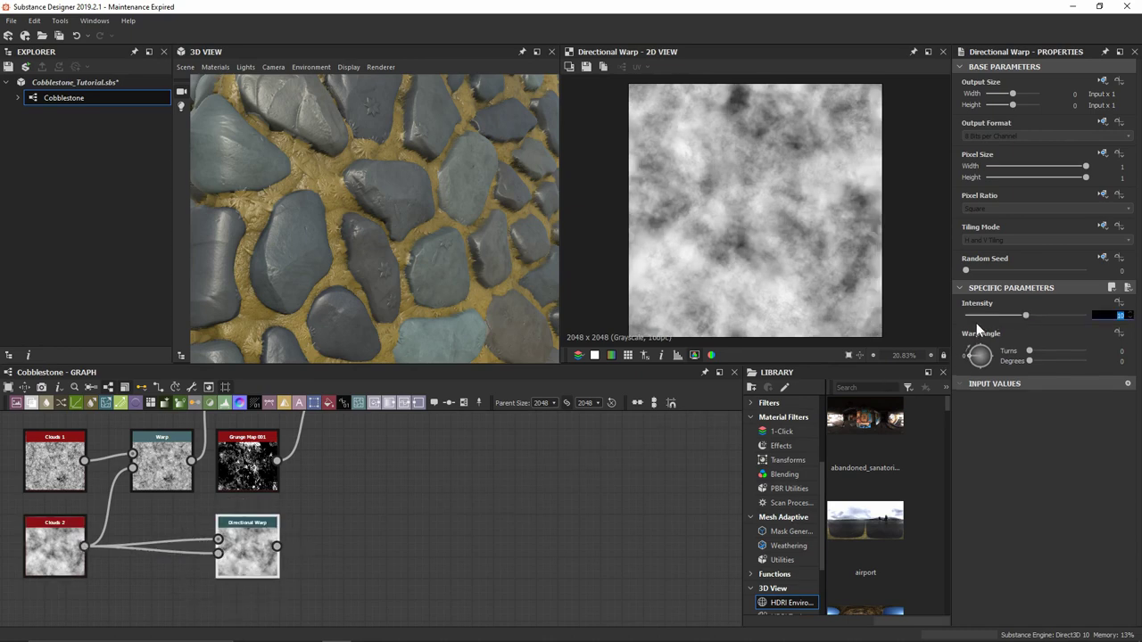
type("100")
key("Return")
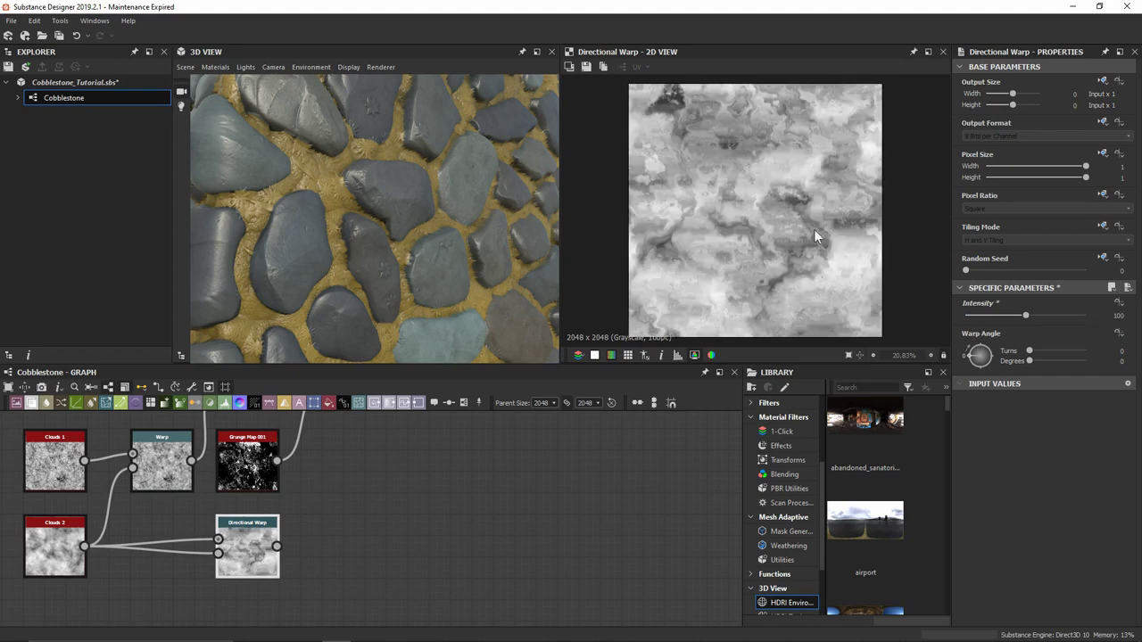
scroll(770, 247, "up", 3)
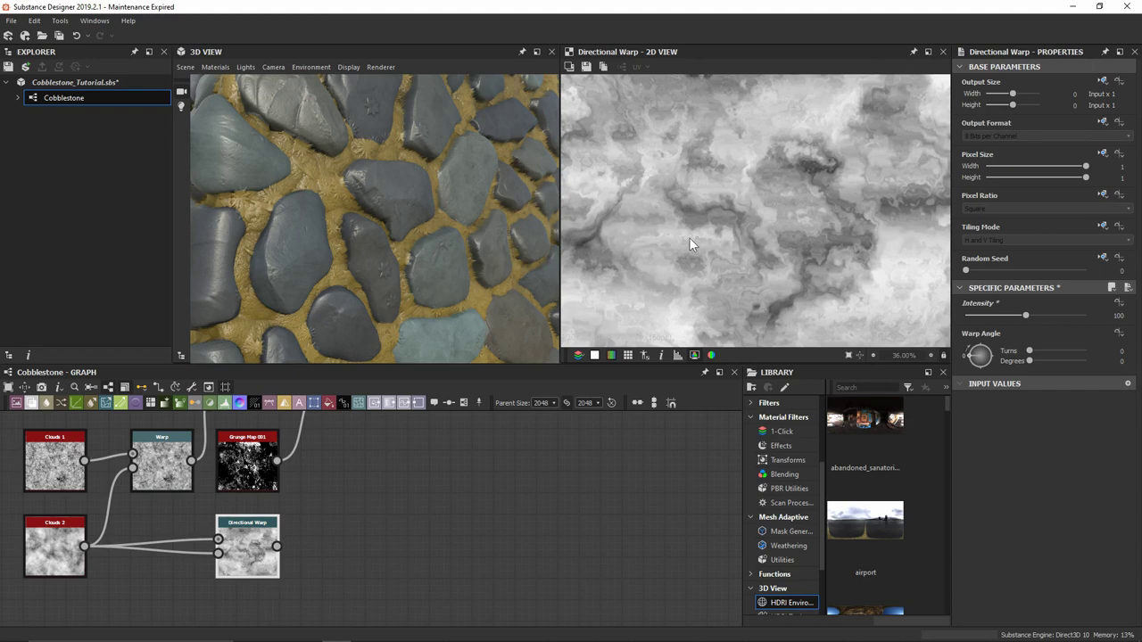
scroll(685, 239, "up", 3)
Rotate the Directional Warp's angle to 154 degrees (0.43 turns) and check the swirling pattern up close
left_click_drag(1020, 360, 1053, 352)
scroll(707, 234, "down", 1)
middle_click_drag(688, 212, 739, 269)
scroll(714, 221, "up", 3)
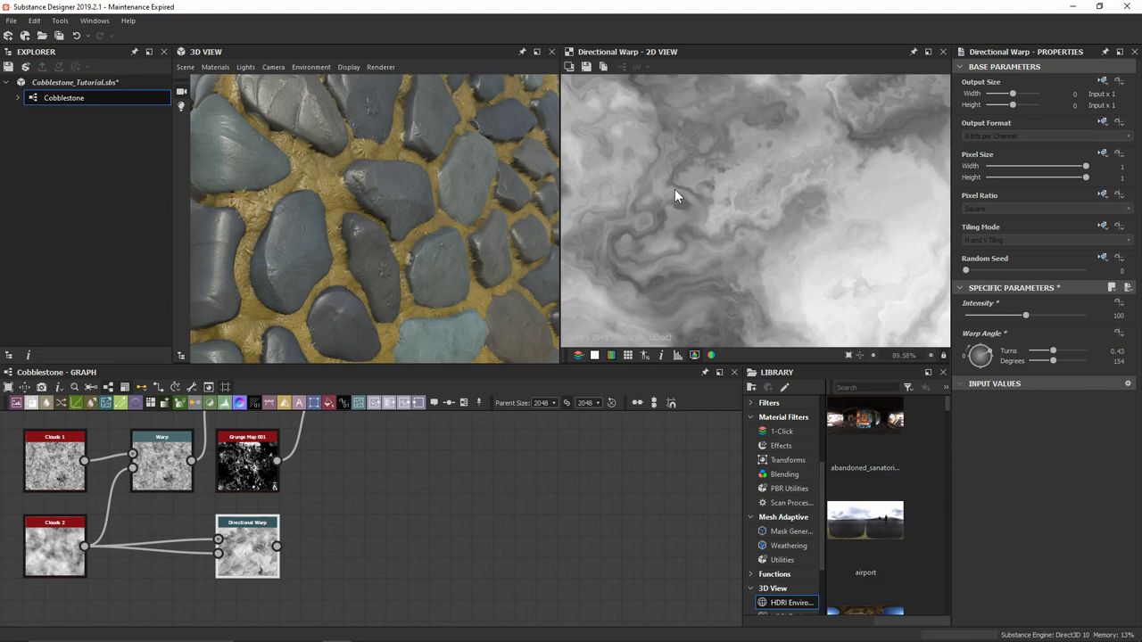
Move the Directional Warp node up beside the dark Uniform Color, above the last Blend
scroll(571, 478, "down", 2)
middle_click_drag(570, 479, 190, 599)
left_click_drag(190, 599, 260, 451)
scroll(261, 451, "up", 3)
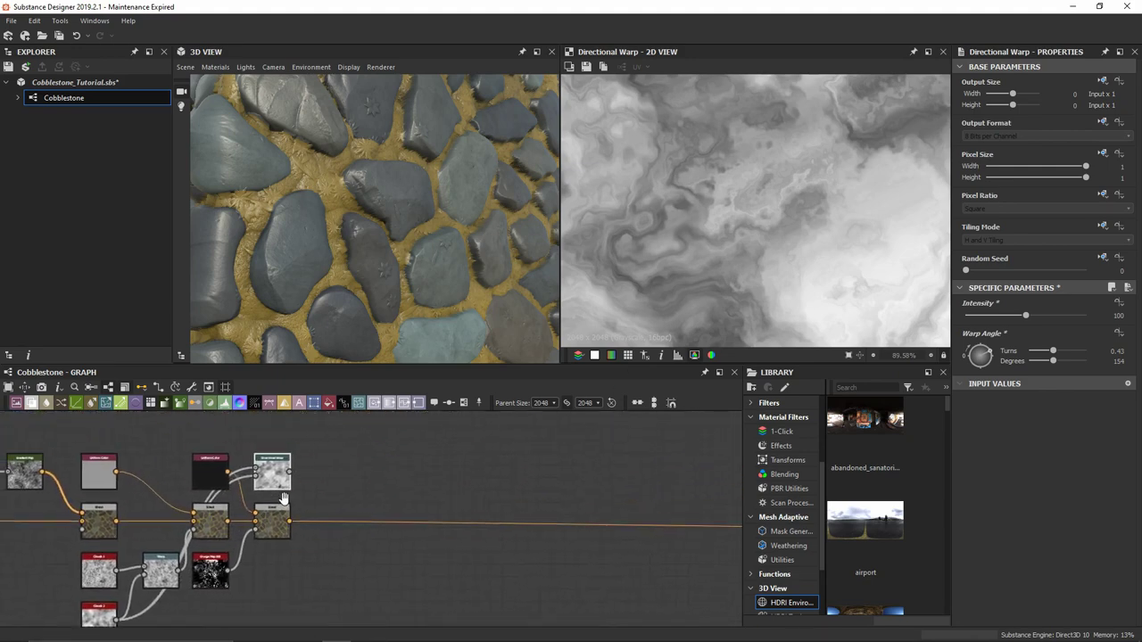
Insert a new Blend node on the base colour connection after the last Blend
right_click(358, 550)
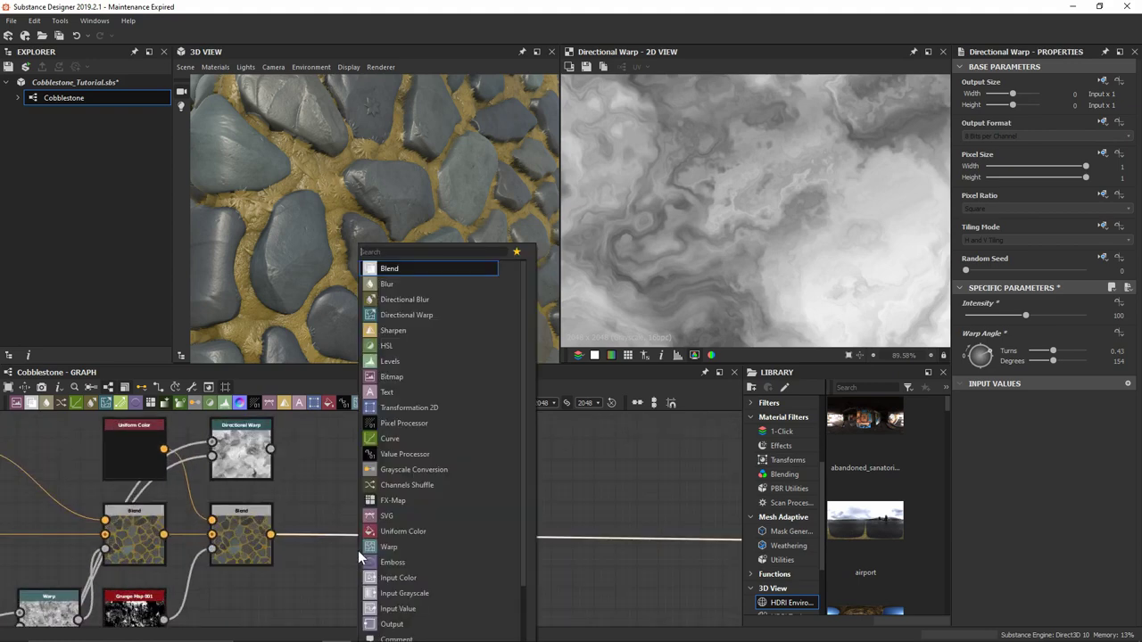
key("Escape")
scroll(358, 546, "down", 3)
middle_click_drag(522, 527, 338, 534)
left_click_drag(542, 547, 90, 539)
middle_click_drag(178, 533, 459, 538)
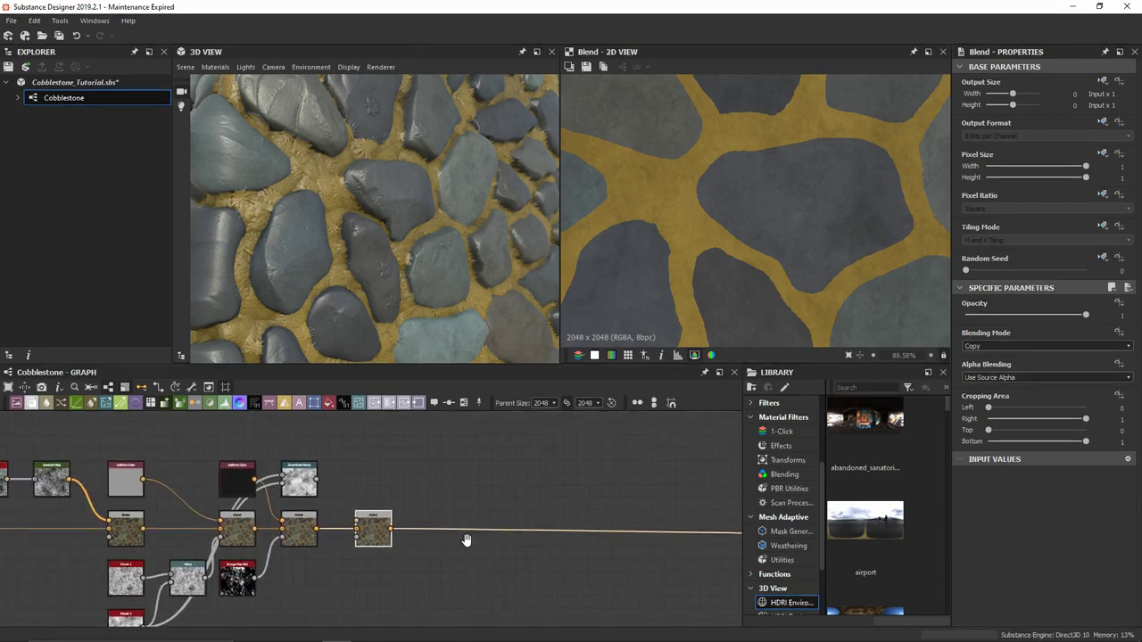
Feed the Directional Warp through a new Gradient Map into the new Blend's foreground, aligning the Gradient Map beside the Directional Warp
scroll(396, 542, "up", 3)
middle_click_drag(219, 436, 277, 481)
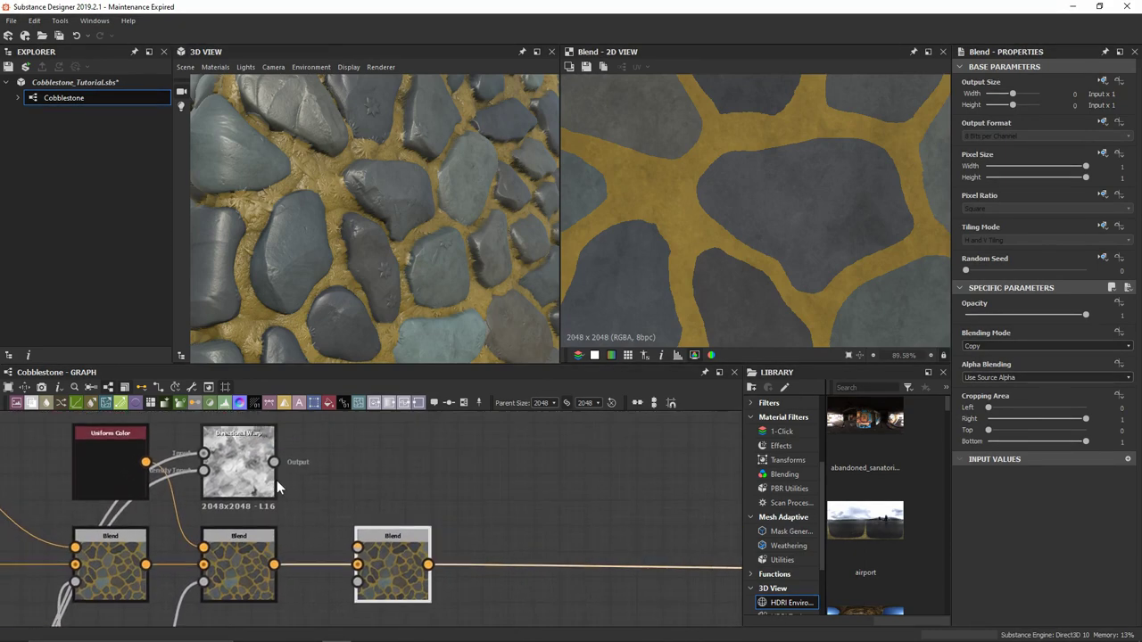
left_click_drag(273, 461, 471, 558)
key("space")
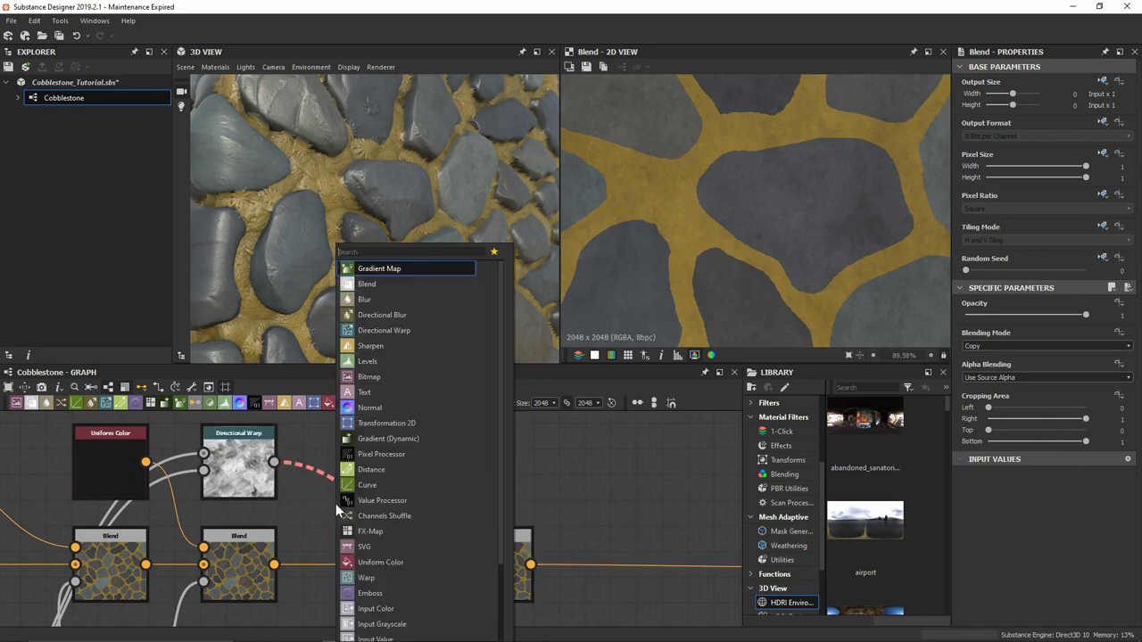
type("grad")
key("Return")
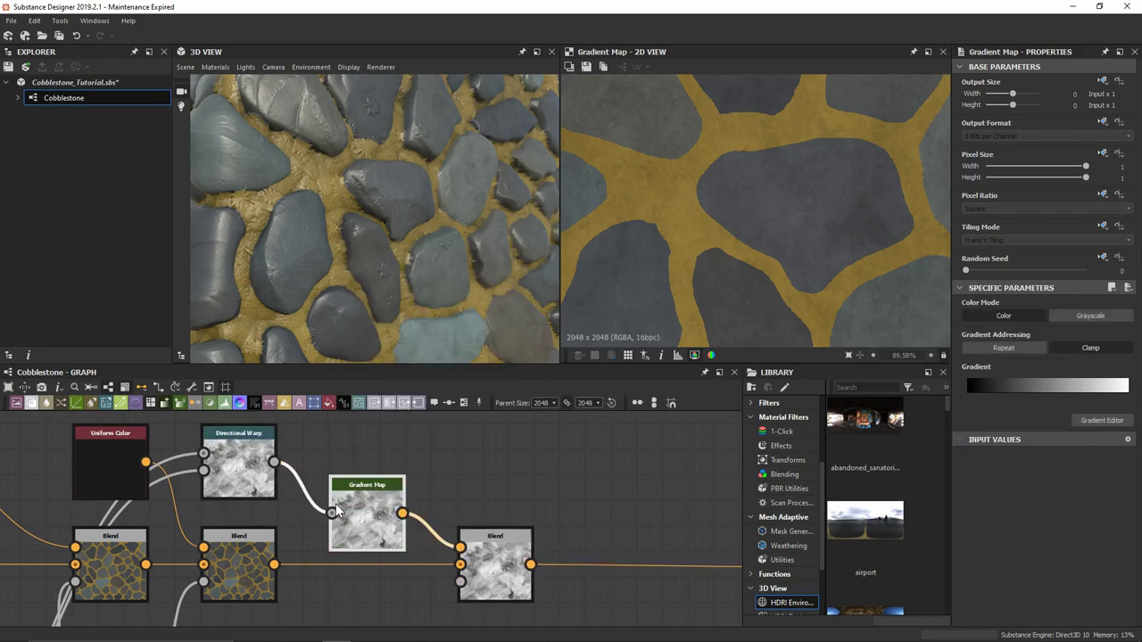
left_click_drag(338, 511, 339, 459)
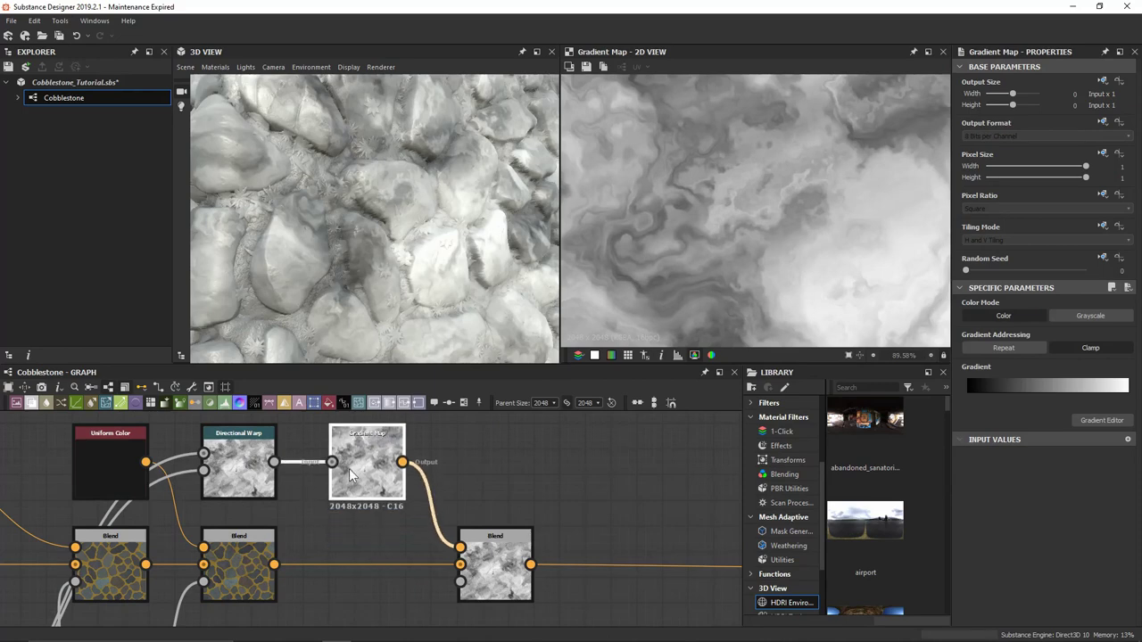
Set the new Blend to Overlay with an opacity of 0.25 and check the rocks in the 3D view
scroll(420, 259, "down", 5)
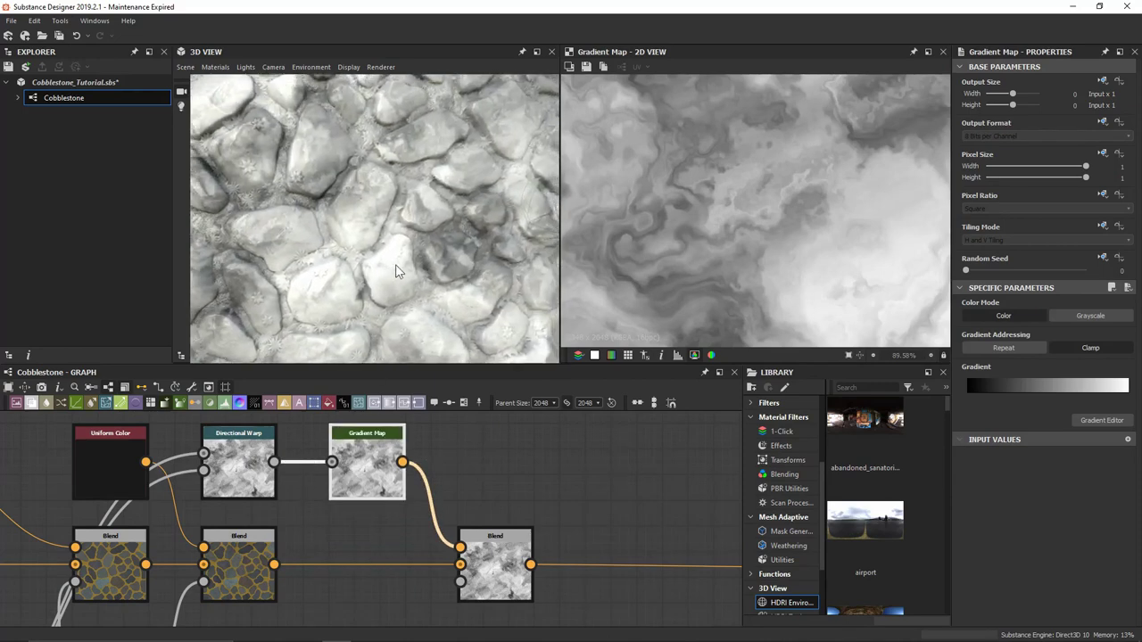
scroll(425, 259, "up", 5)
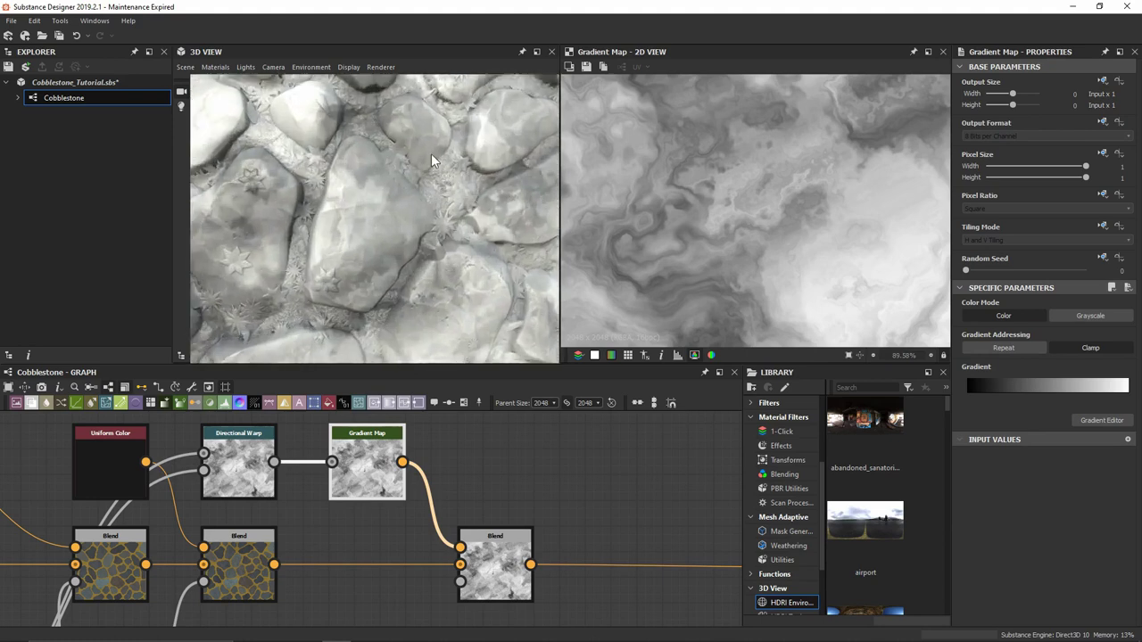
left_click_drag(381, 286, 444, 249)
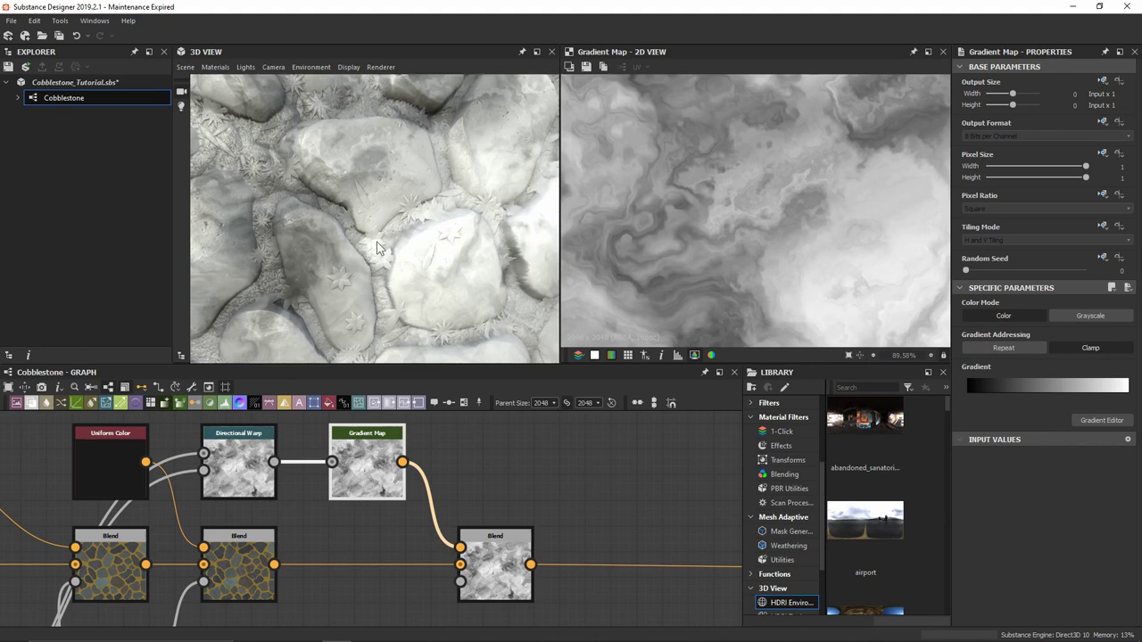
mouse_move(377, 243)
left_mouse_down()
mouse_move(392, 232)
mouse_move(395, 248)
left_mouse_up()
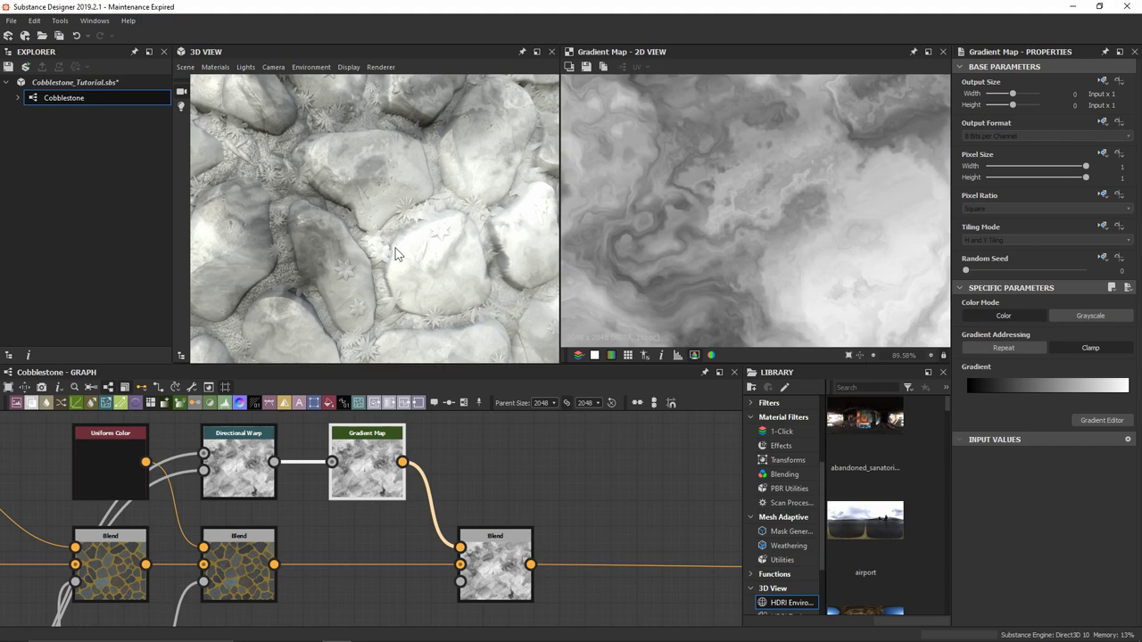
left_click(496, 546)
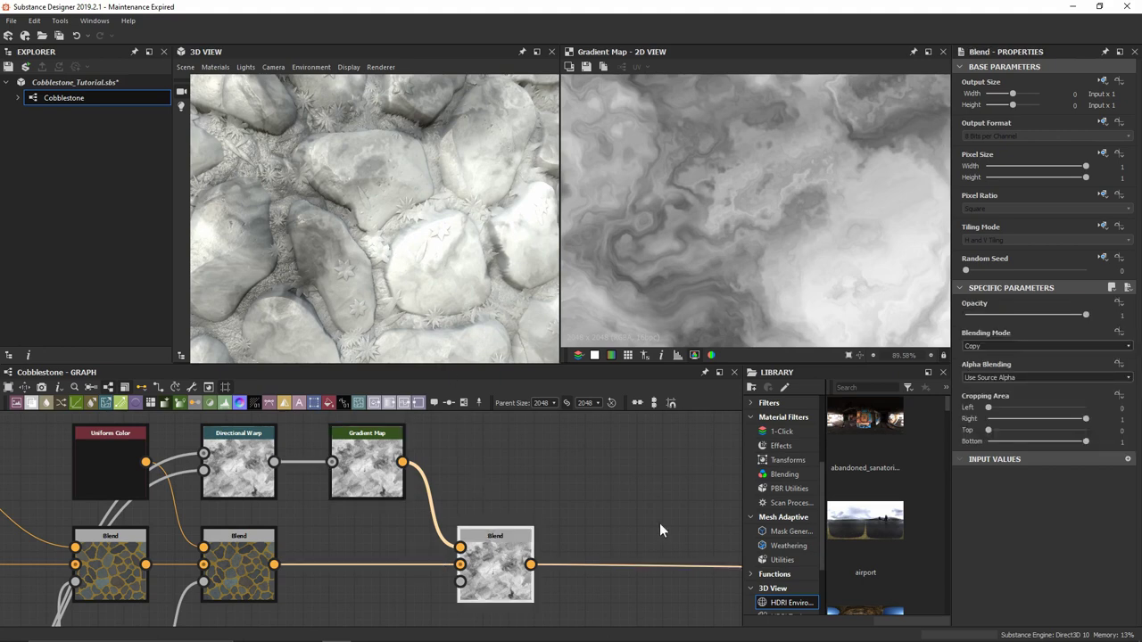
left_click(1019, 346)
left_click(1006, 402)
left_click(1001, 350)
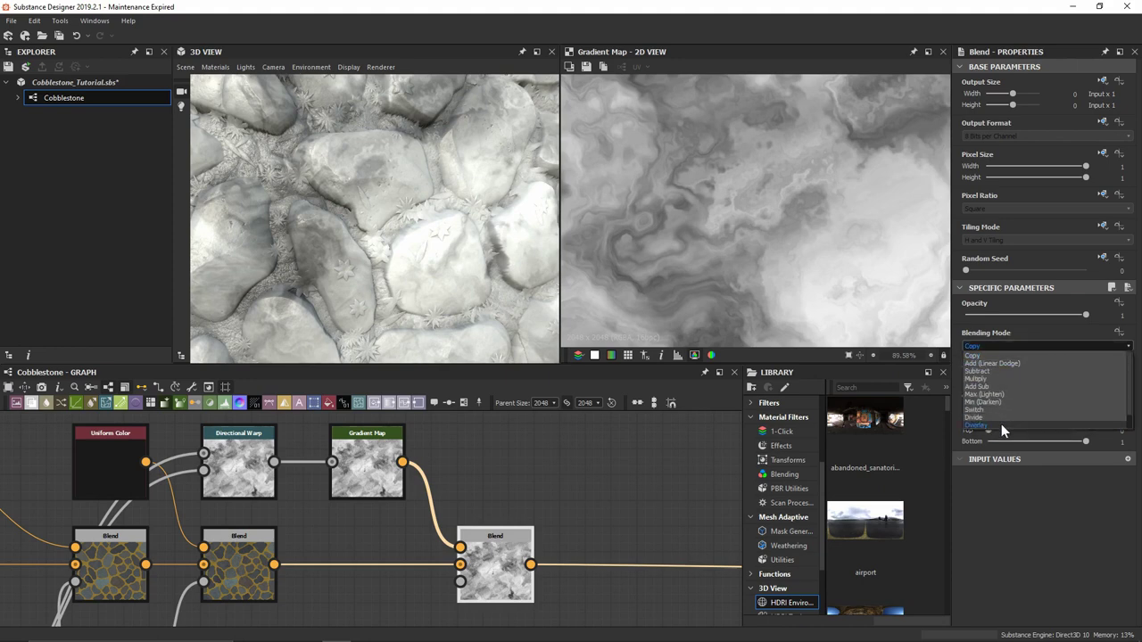
left_click(1002, 424)
left_click(1012, 315)
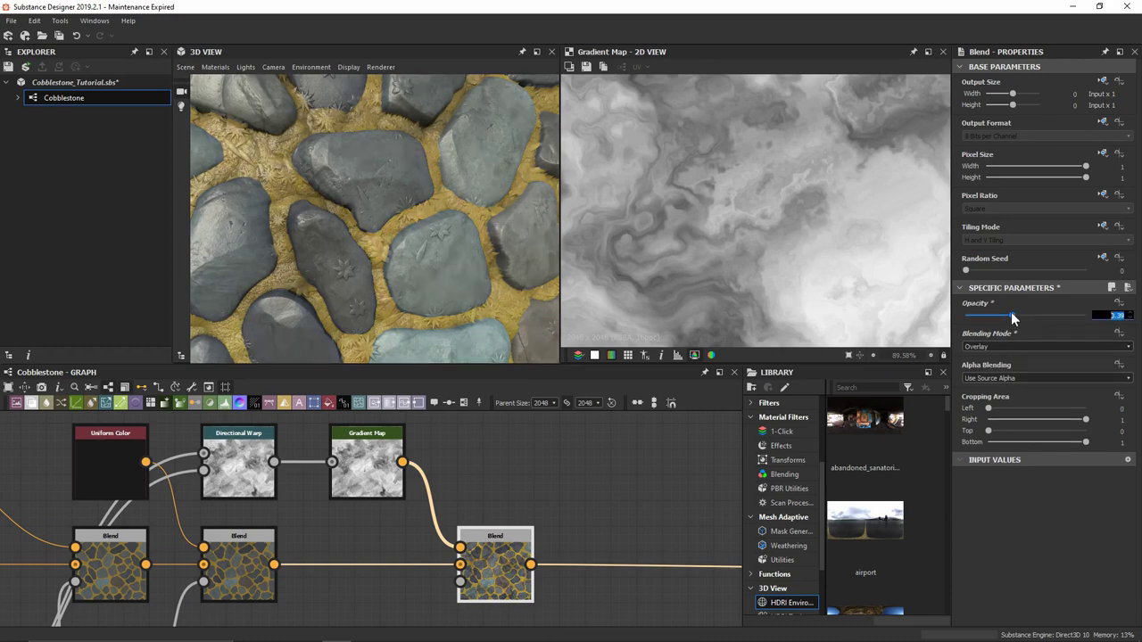
type("0.25")
key("Return")
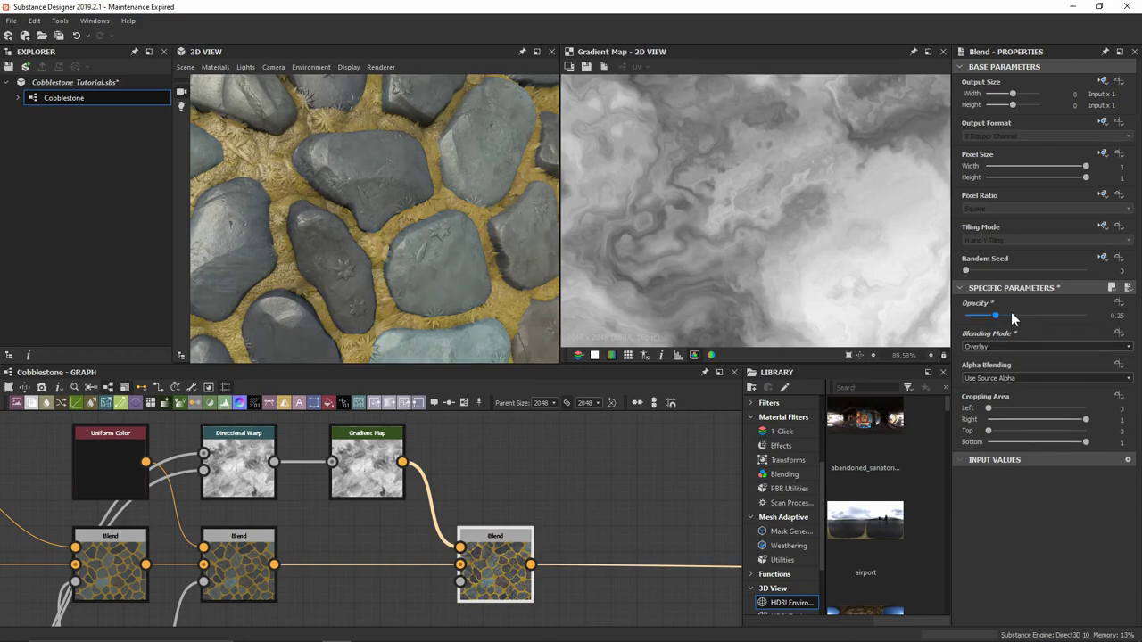
left_click_drag(435, 123, 470, 205)
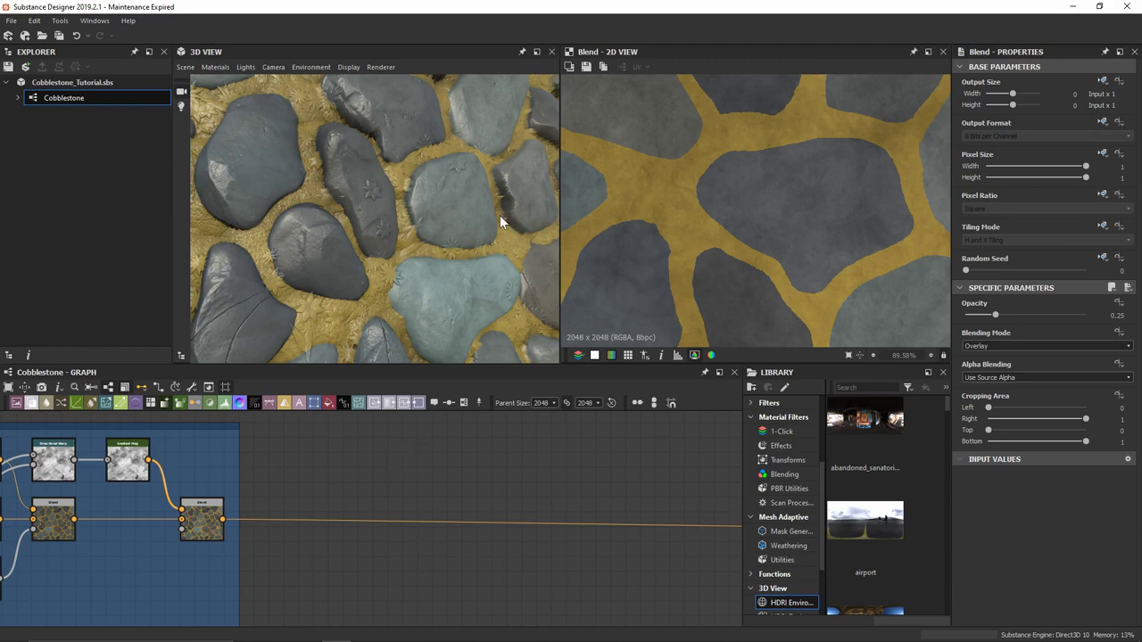
Move the Normal node from beside the outputs to below the base colour frame and preview it in the 2D view
scroll(389, 542, "down", 2)
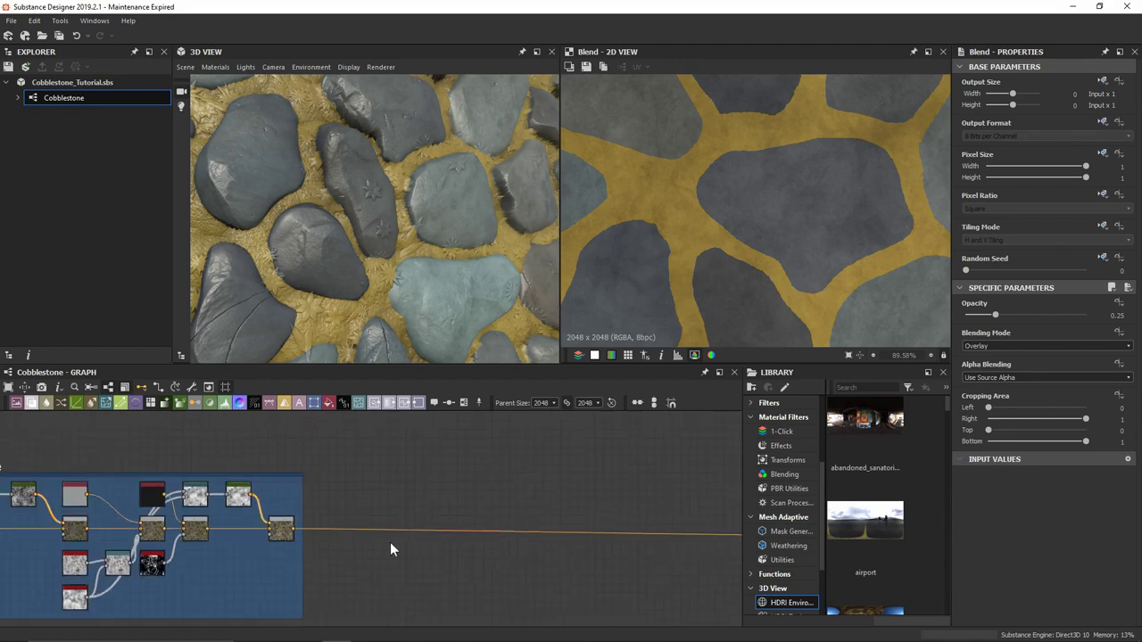
scroll(365, 477, "up", 6)
scroll(441, 458, "down", 4)
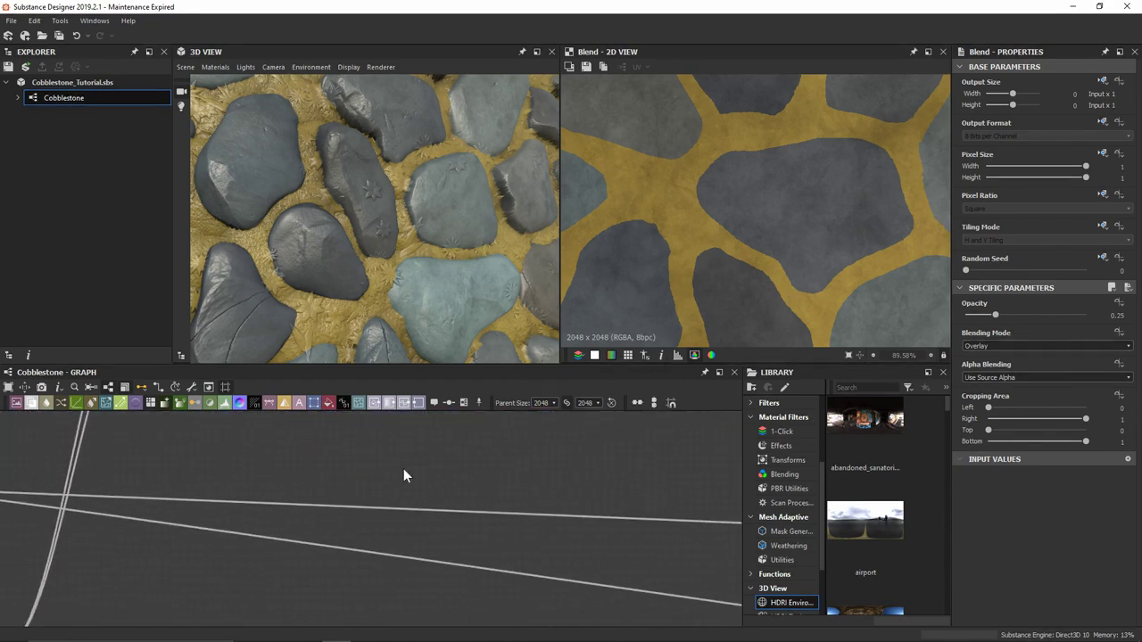
middle_click_drag(645, 477, 209, 485)
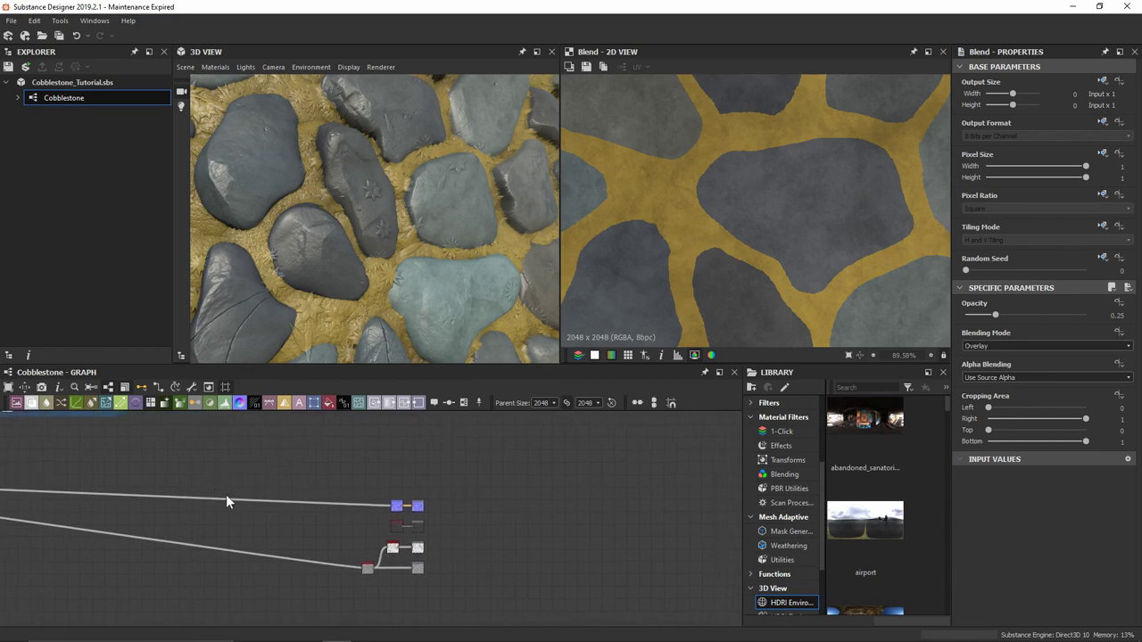
scroll(268, 496, "up", 2)
left_click_drag(446, 503, 66, 474)
middle_click_drag(66, 474, 547, 562)
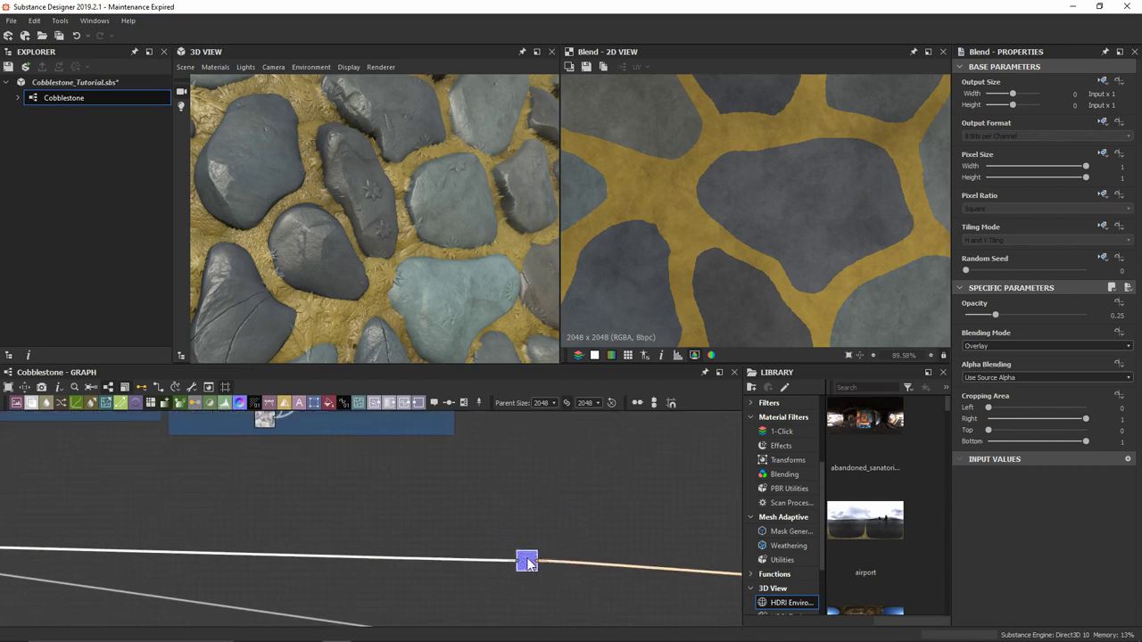
left_click_drag(546, 562, 429, 544)
double_click(429, 544)
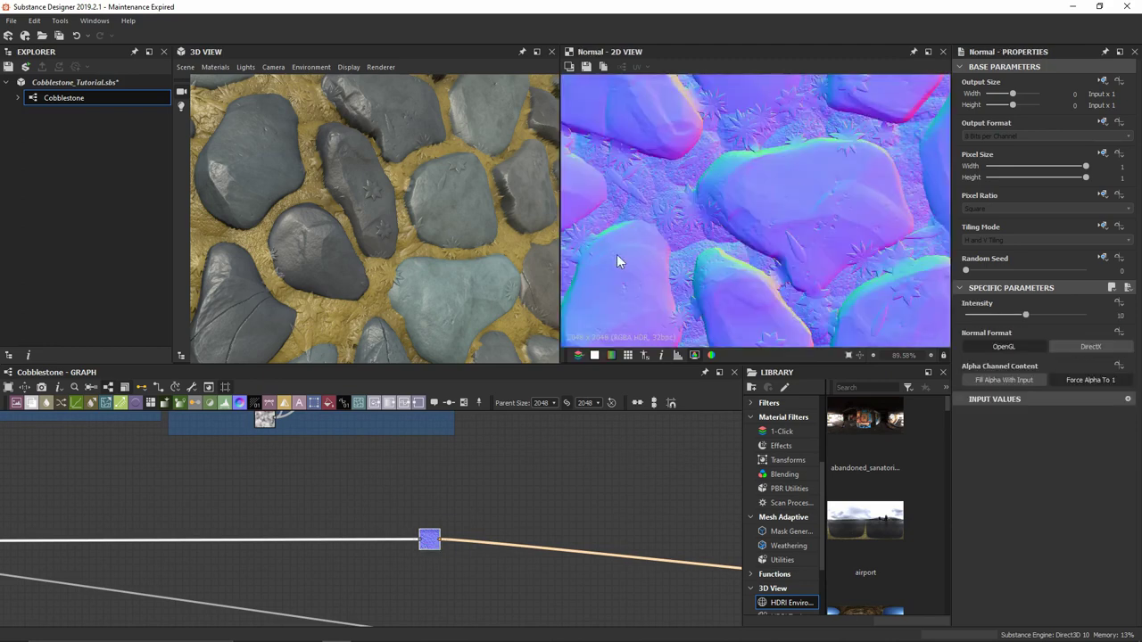
middle_click_drag(747, 153, 729, 208)
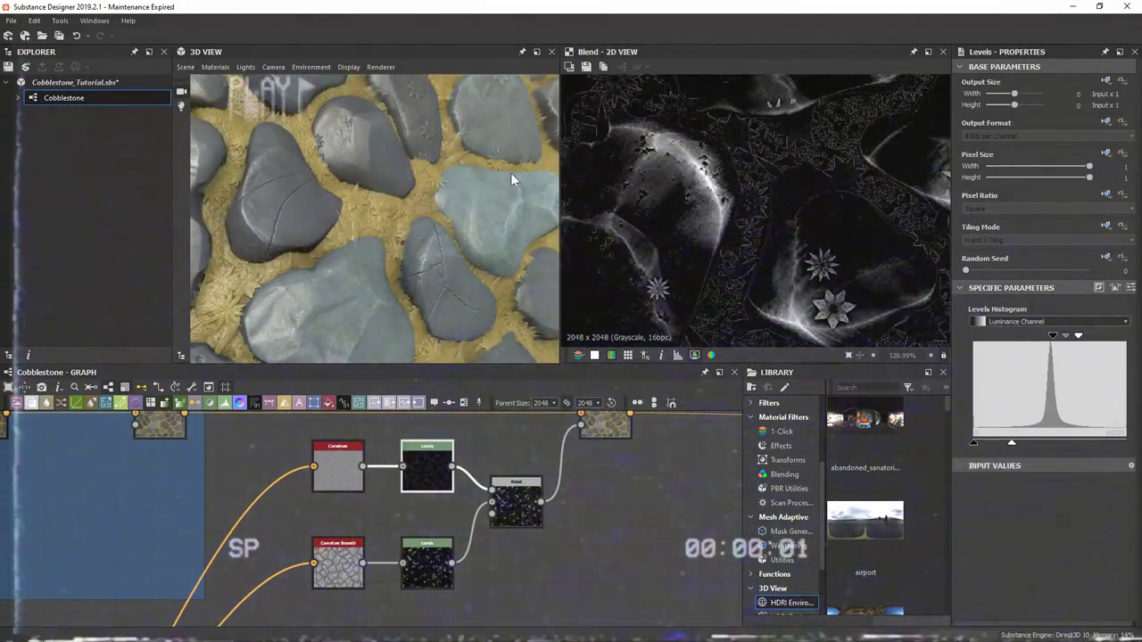
Add a Curvature node fed by the Normal node's output and place it above the Normal node
left_click_drag(510, 178, 459, 232)
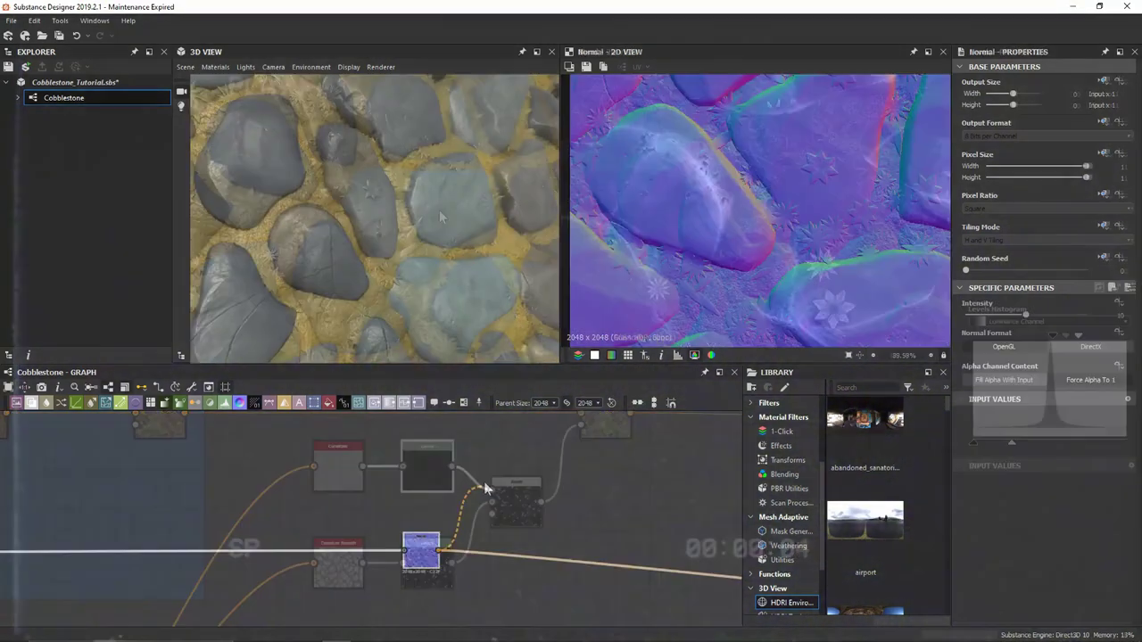
left_click_drag(438, 551, 504, 455)
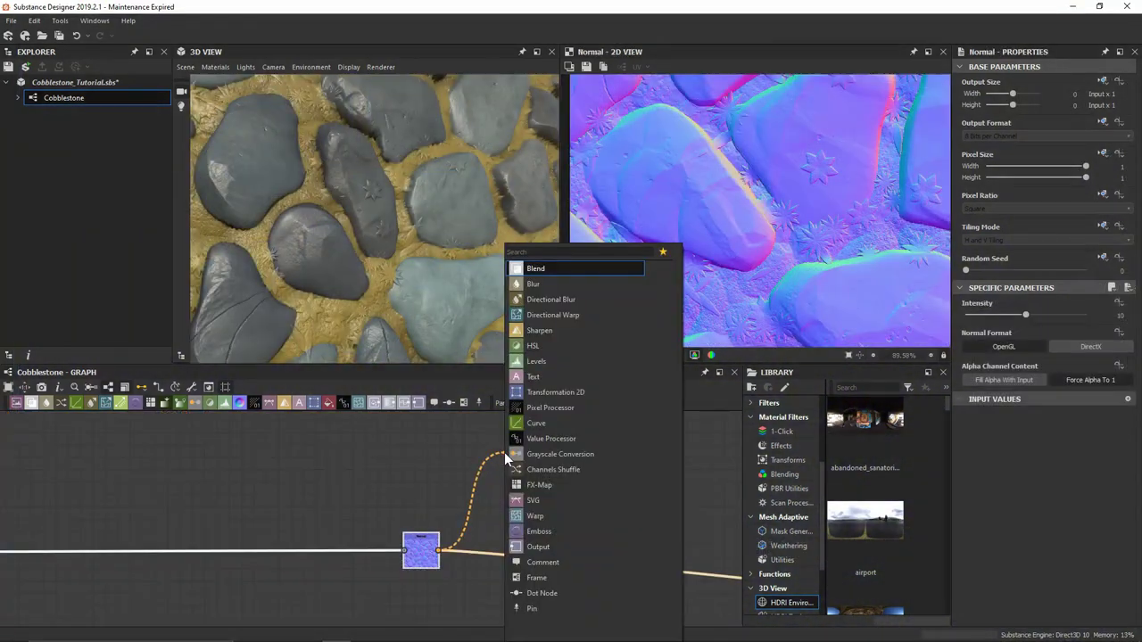
type("curv")
key("Down")
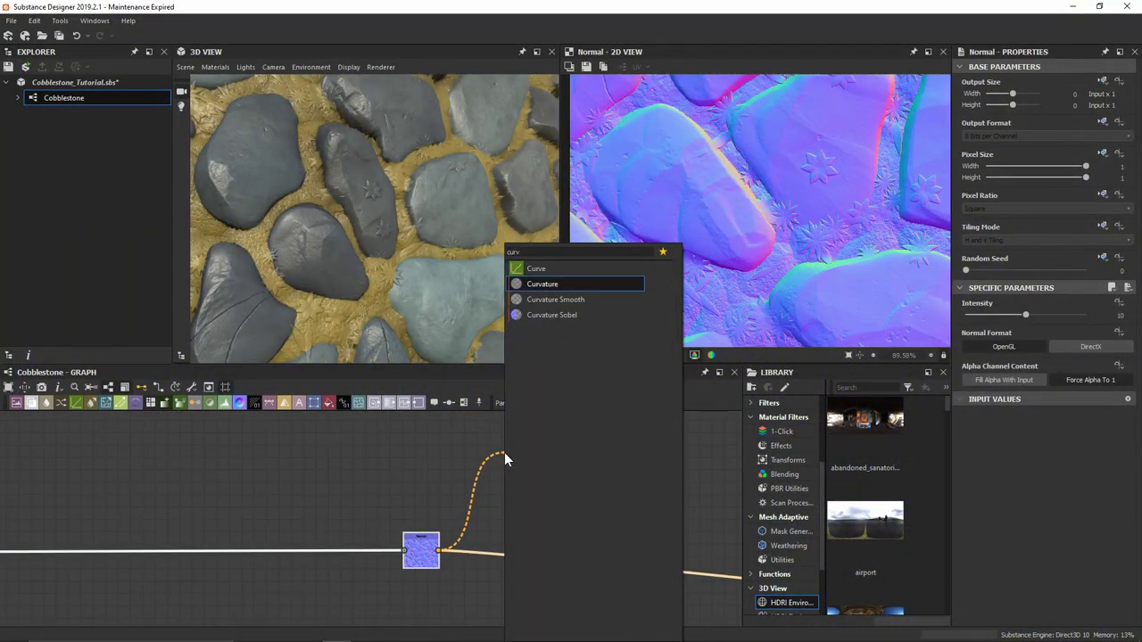
key("Return")
middle_click_drag(693, 161, 677, 178)
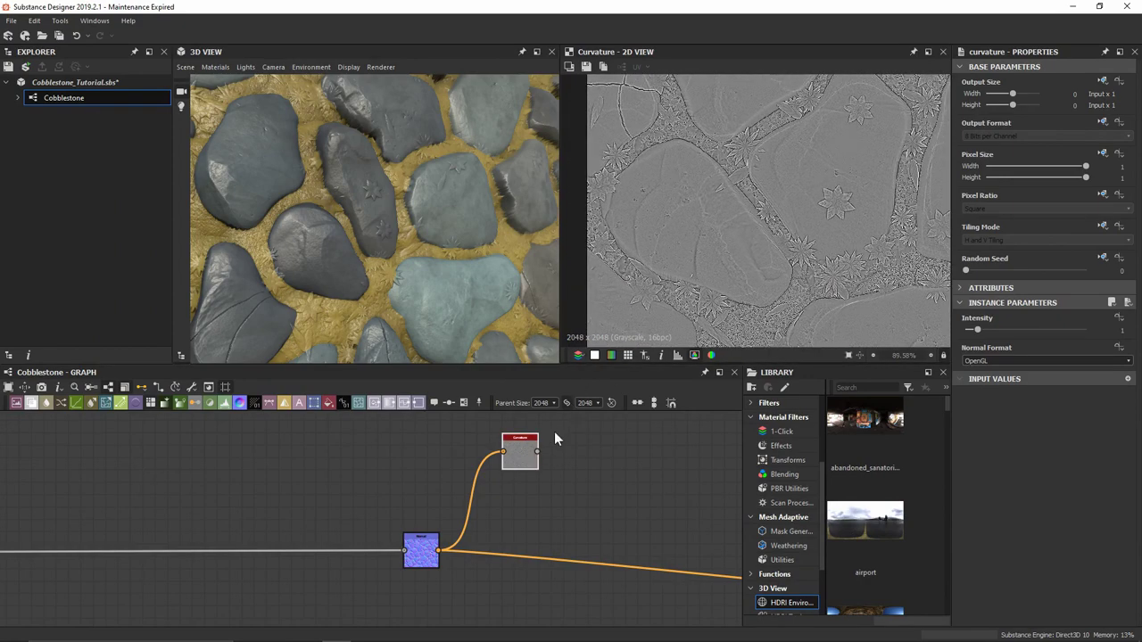
left_click_drag(530, 458, 506, 429)
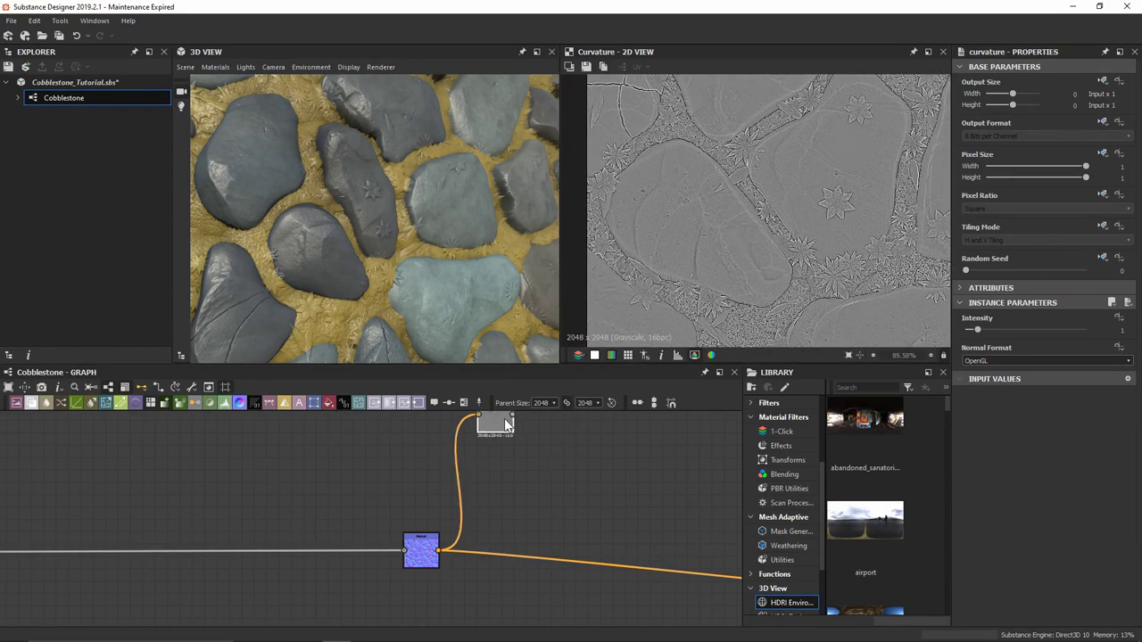
Add a Curvature Smooth node from the Normal node's output and place it beneath the Curvature node
left_click_drag(438, 551, 530, 480)
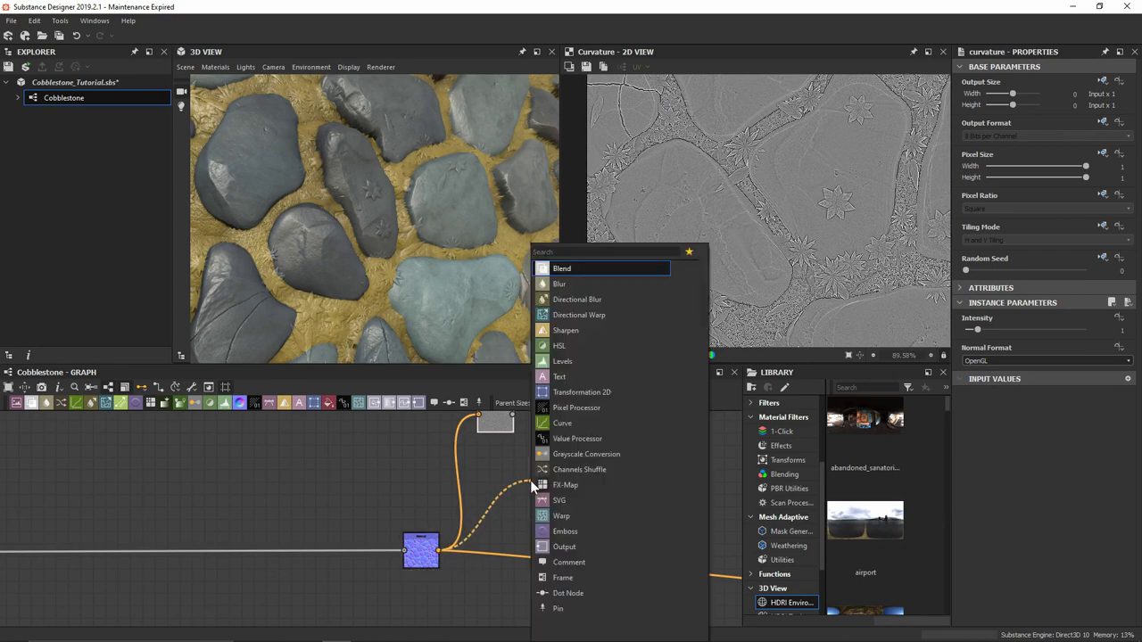
type("curva")
key("Down")
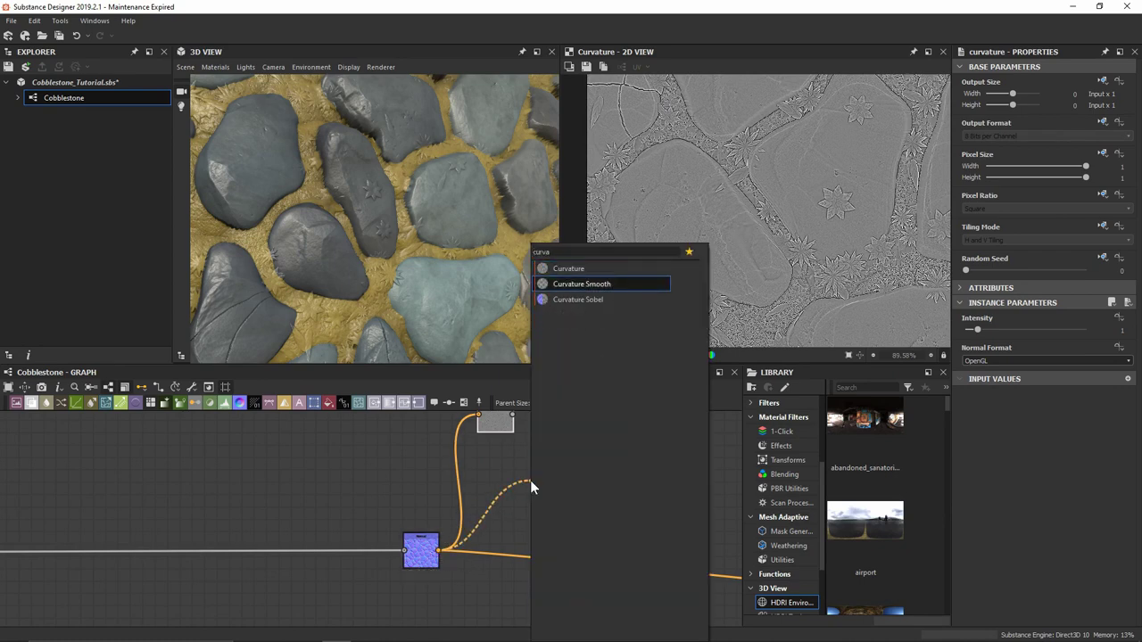
key("Return")
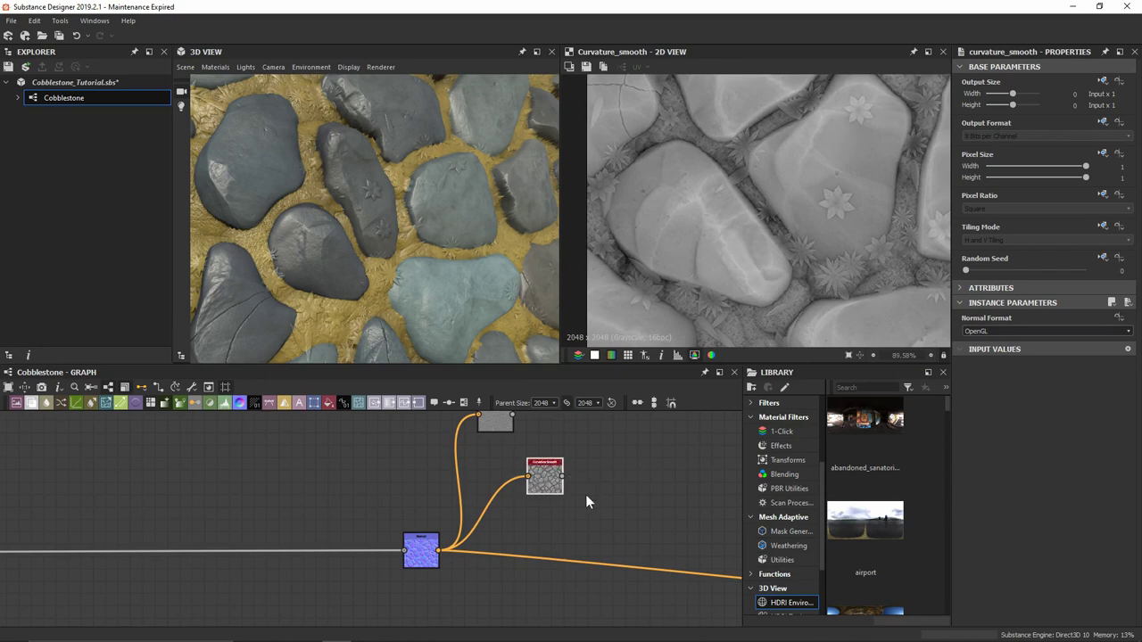
middle_click_drag(585, 501, 561, 530)
left_click_drag(540, 515, 515, 504)
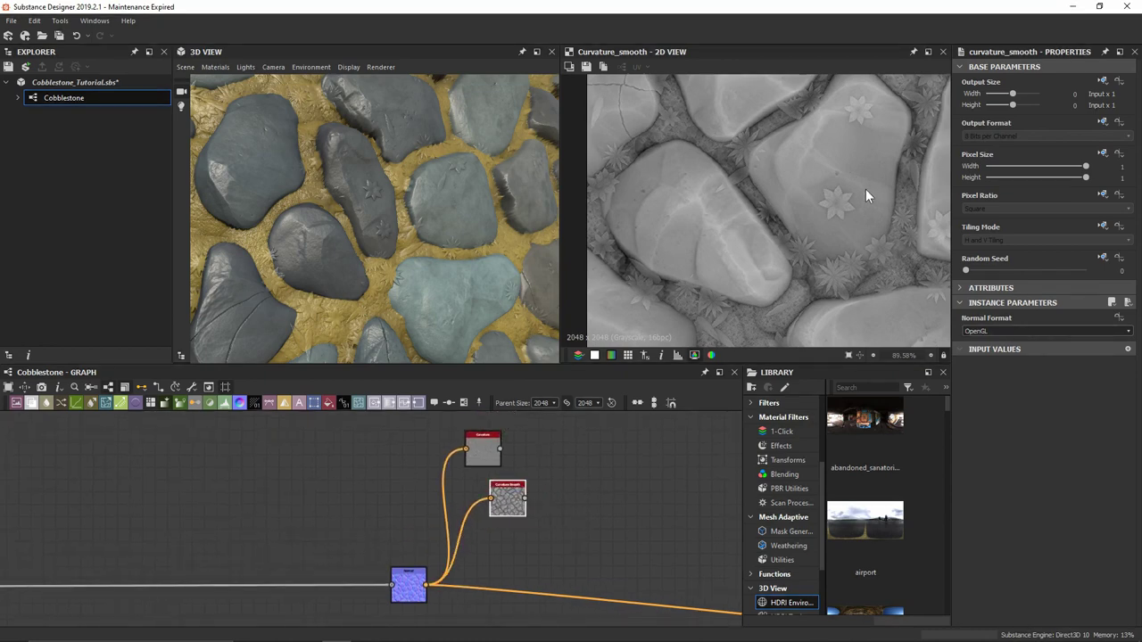
Examine the smooth curvature and move the Normal node further upstream, away from the two curvature nodes
scroll(866, 193, "down", 2)
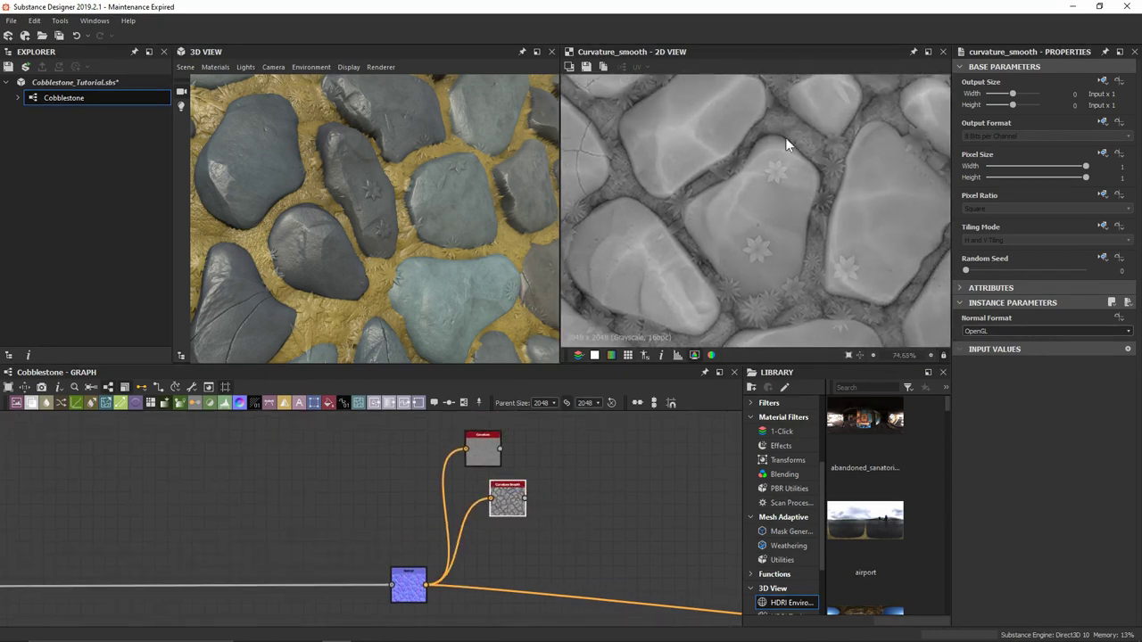
scroll(590, 495, "down", 2)
scroll(593, 463, "down", 2)
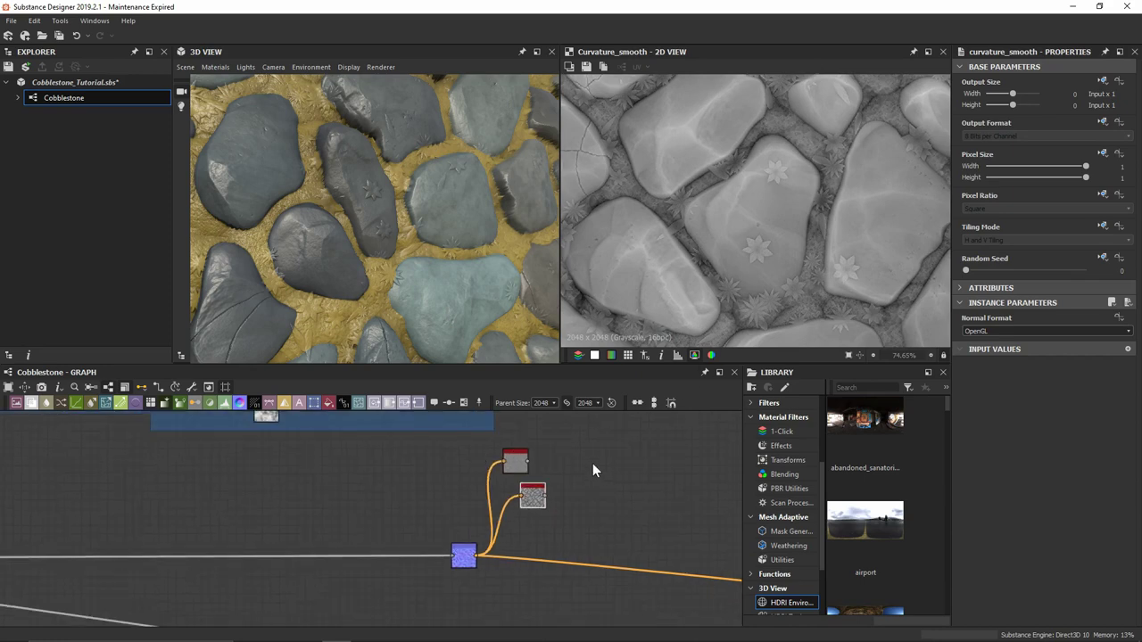
middle_click_drag(592, 463, 559, 474)
left_click_drag(429, 574, 344, 580)
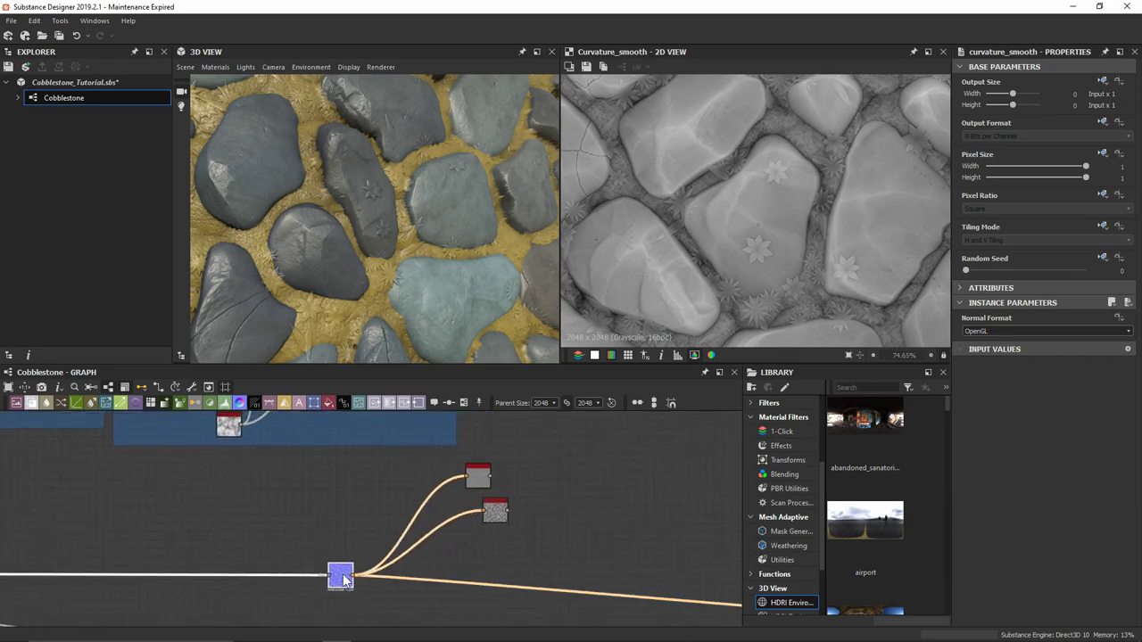
left_click_drag(382, 152, 432, 223)
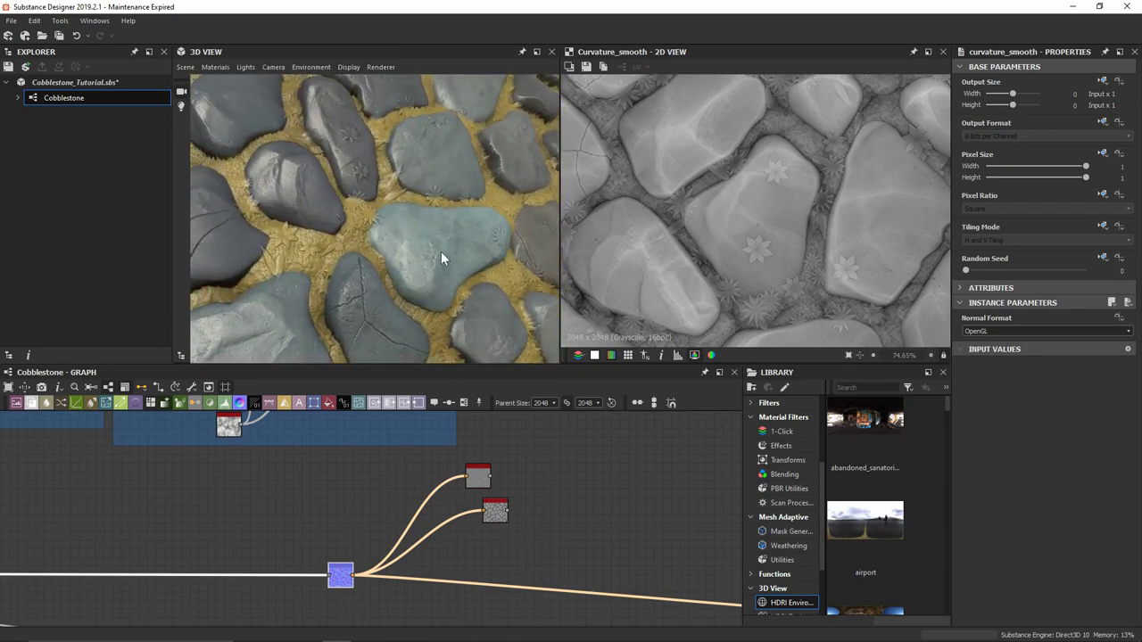
middle_click_drag(581, 438, 420, 517)
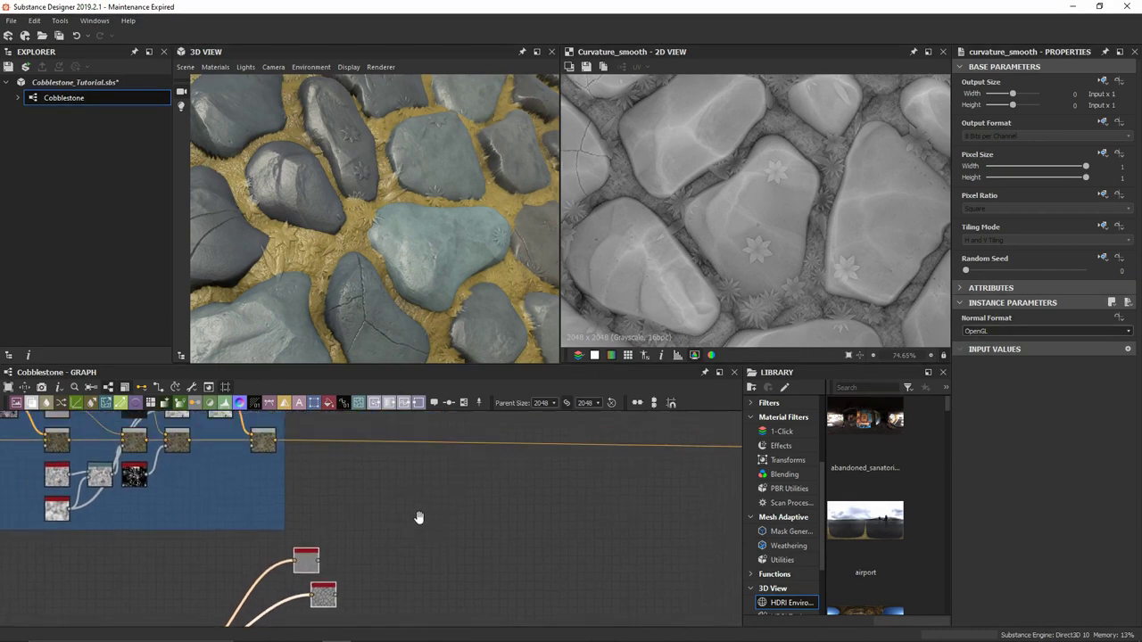
Move the Curvature and Curvature Smooth nodes up beside the Grunge frame and insert a Blend node in the main colour link
left_click_drag(312, 555, 391, 480)
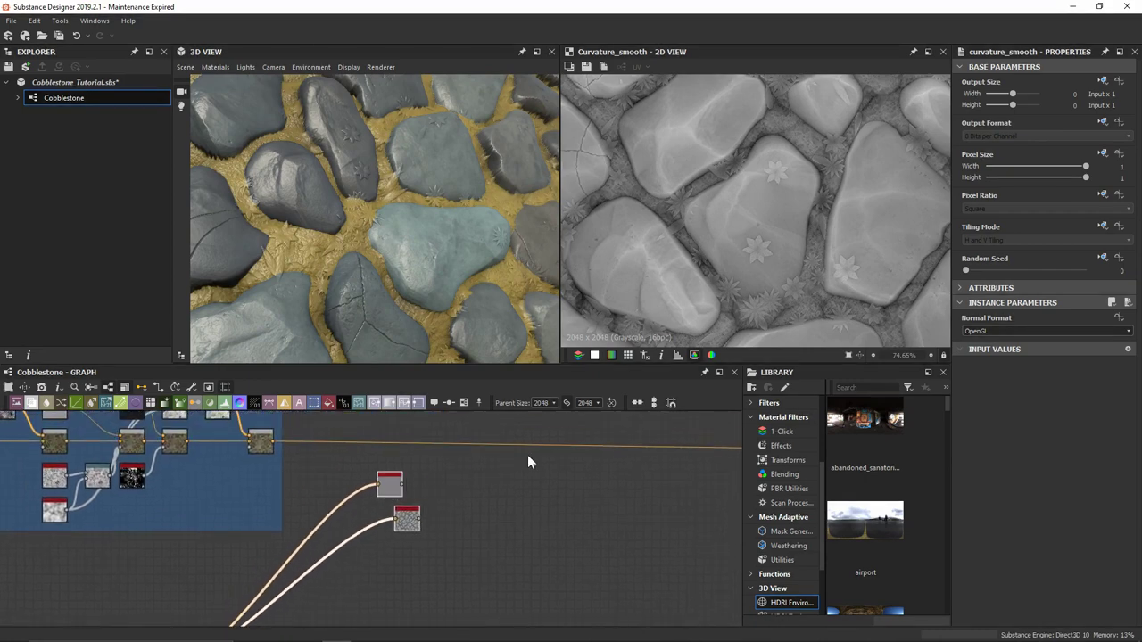
left_click(531, 438)
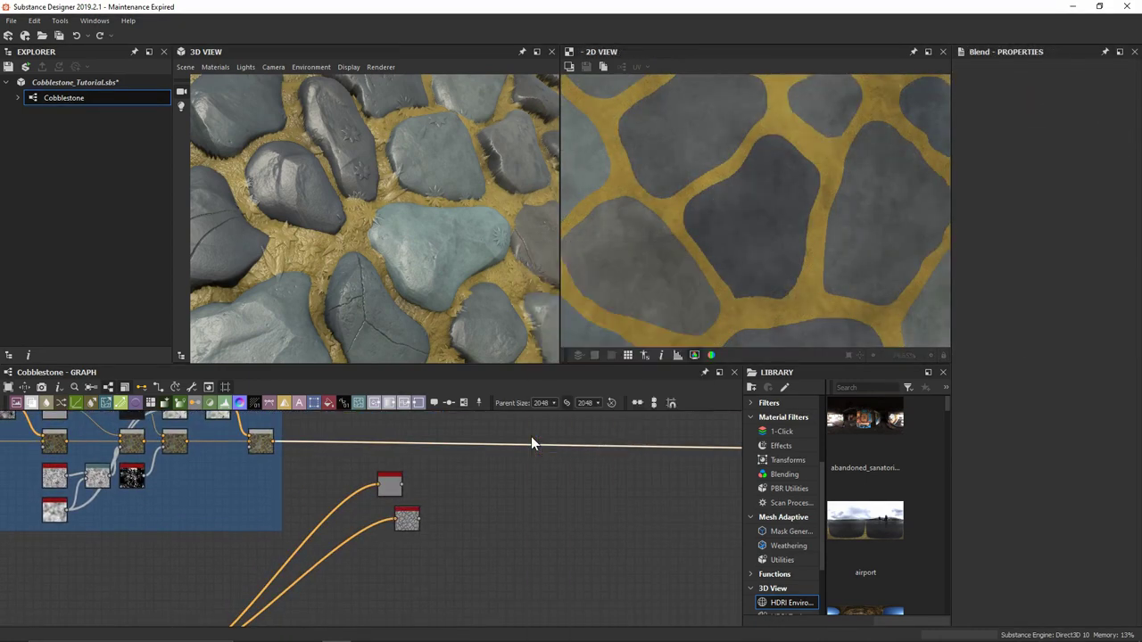
left_click_drag(584, 444, 486, 440)
Duplicate the grey Uniform Color node from the Grunge frame and connect the copy to the new Blend node's foreground
middle_click_drag(356, 450, 441, 489)
double_click(166, 466)
key("ctrl+d")
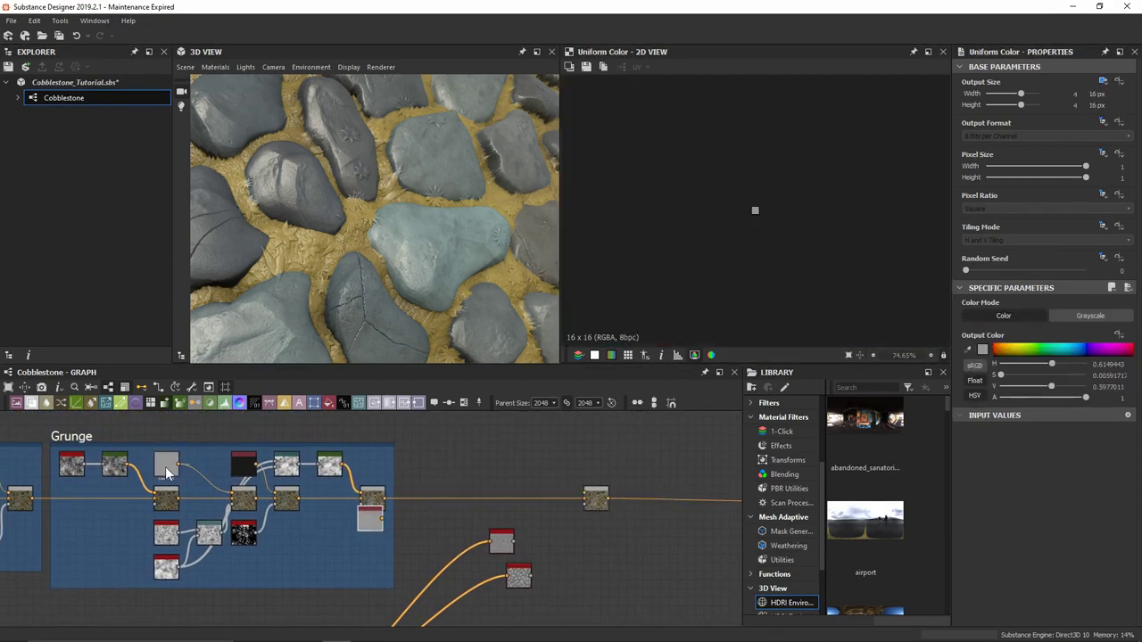
left_click(403, 504)
left_click_drag(404, 507, 600, 500)
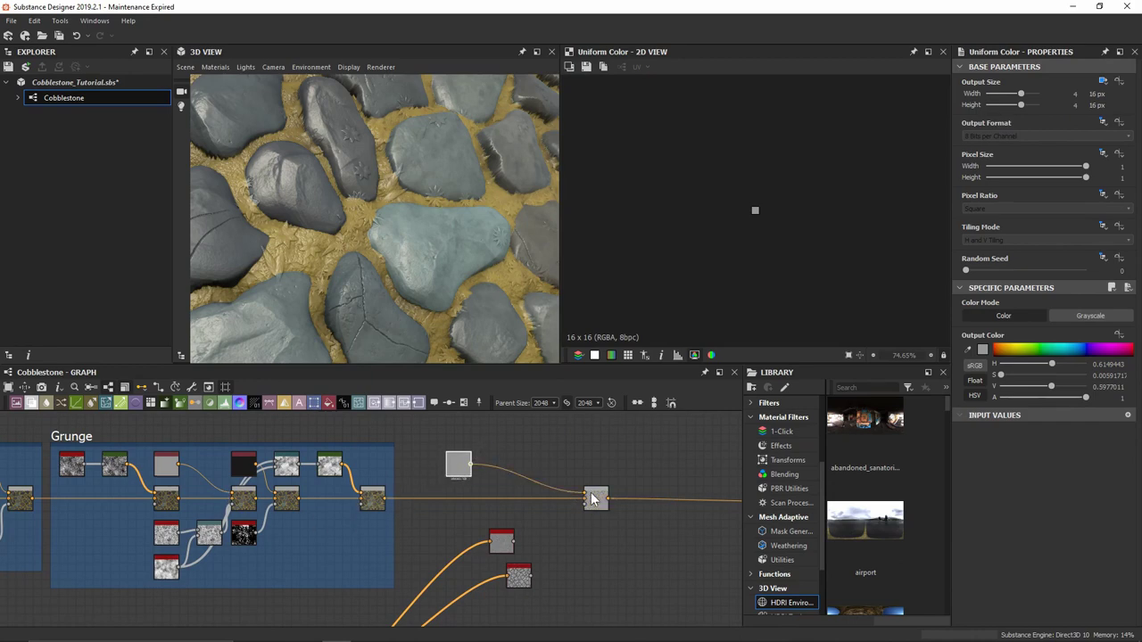
Brighten the copied Uniform Color to near white, shift the Blend node closer to it and set its blending mode to Overlay
left_click_drag(1051, 386, 1071, 389)
left_click_drag(597, 502, 550, 506)
left_click(549, 503)
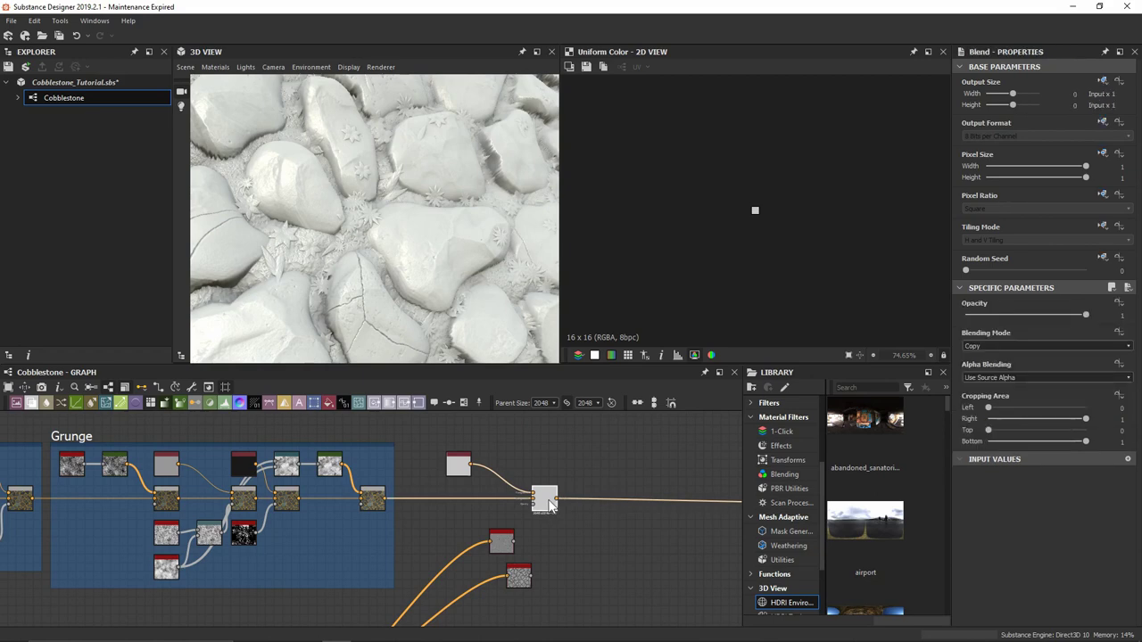
left_click(1047, 345)
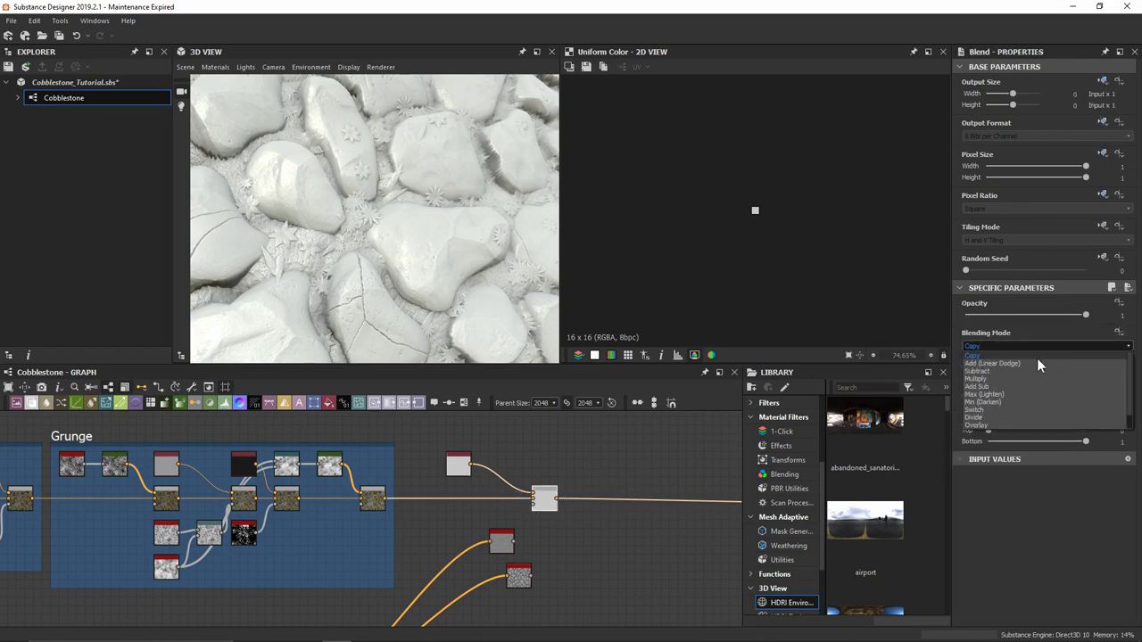
left_click(1000, 425)
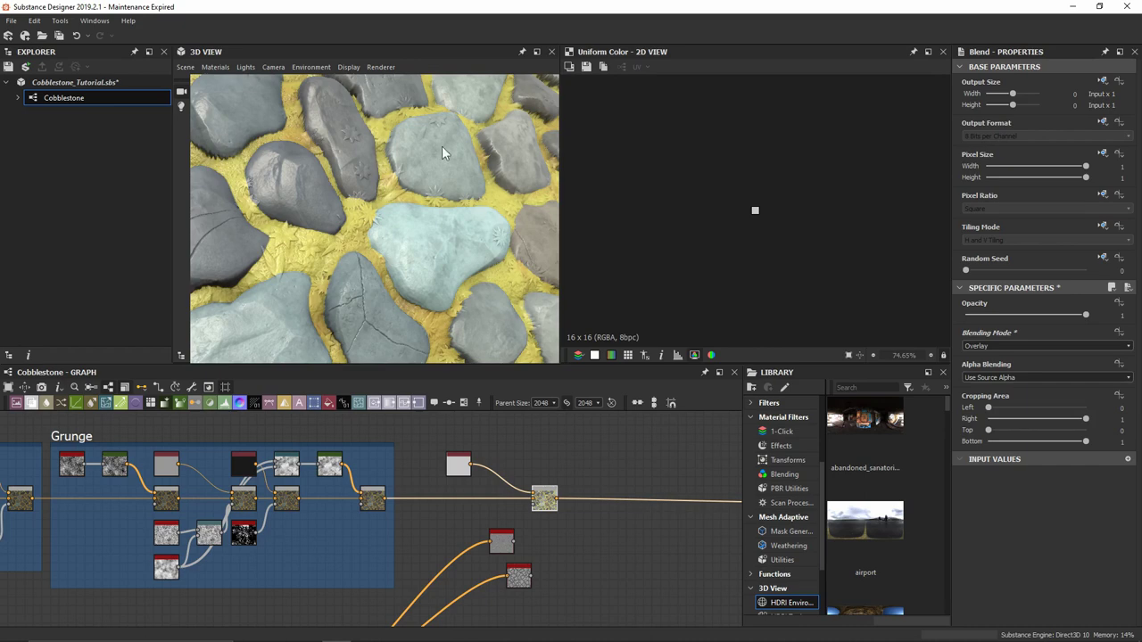
Connect the Curvature node's output to the Overlay Blend's opacity input, and preview the blend and the curvature map in the 2D view
left_click_drag(507, 543, 651, 482)
scroll(495, 541, "up", 2)
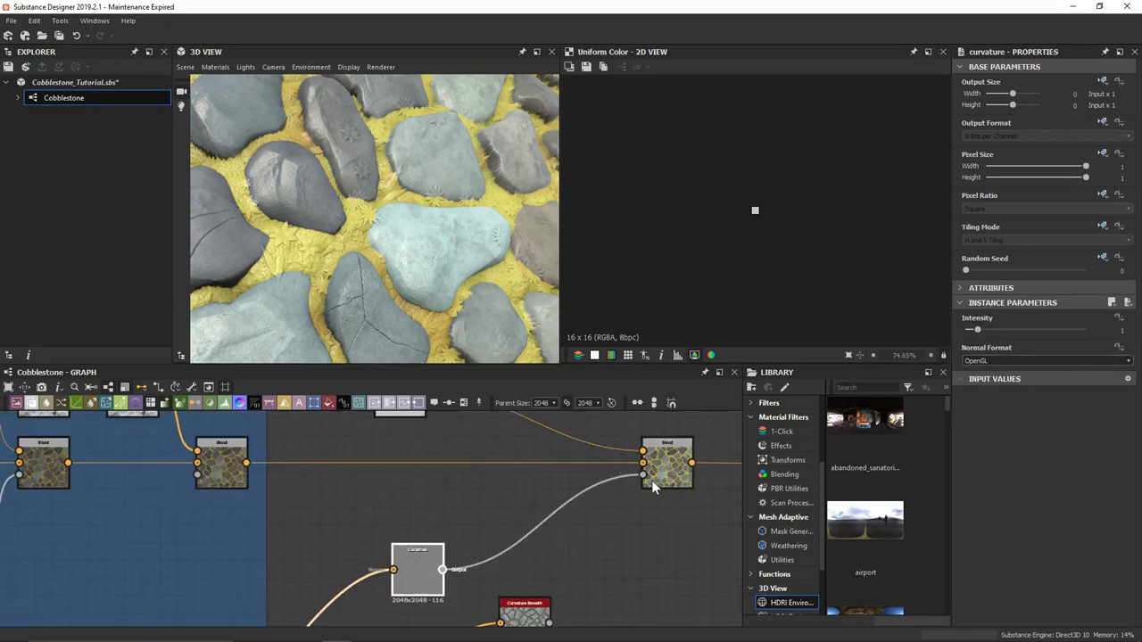
double_click(664, 479)
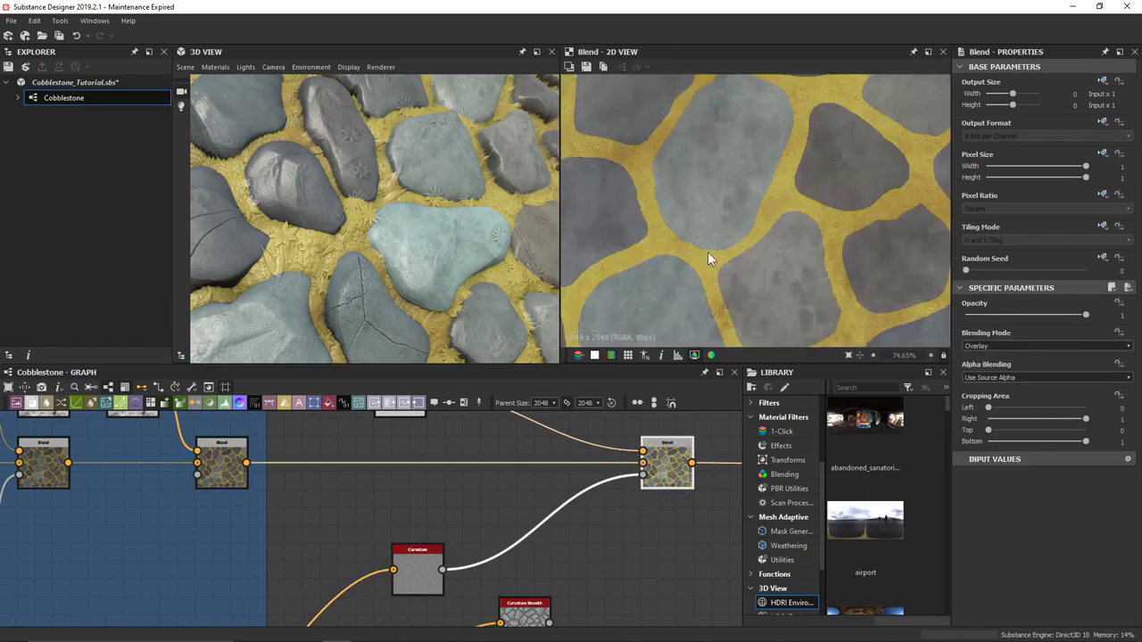
double_click(415, 578)
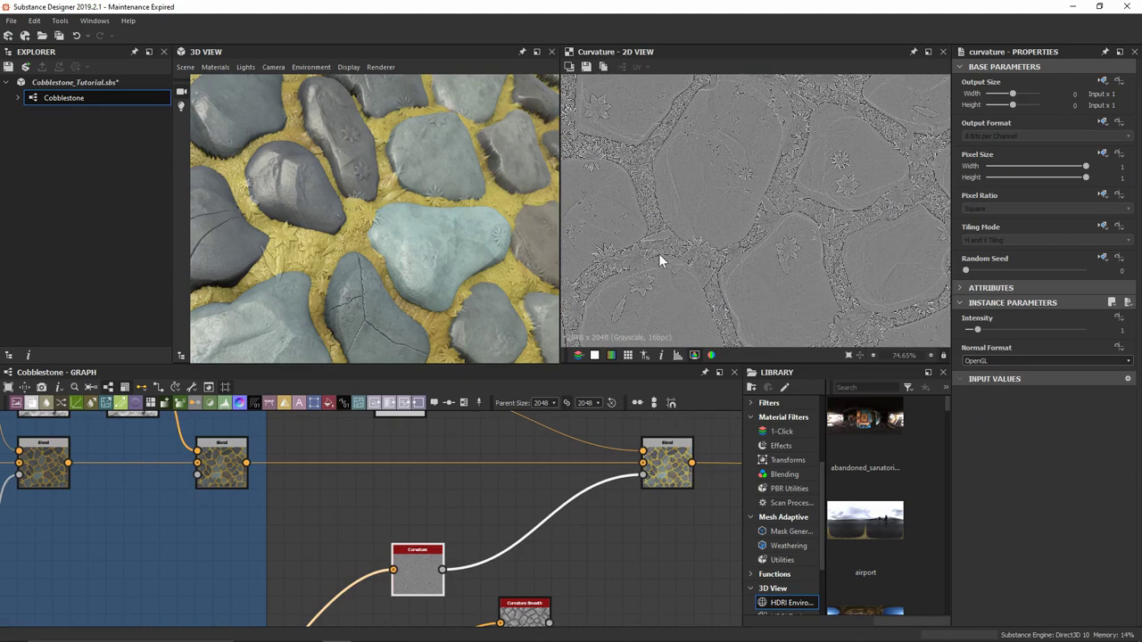
scroll(660, 251, "up", 3)
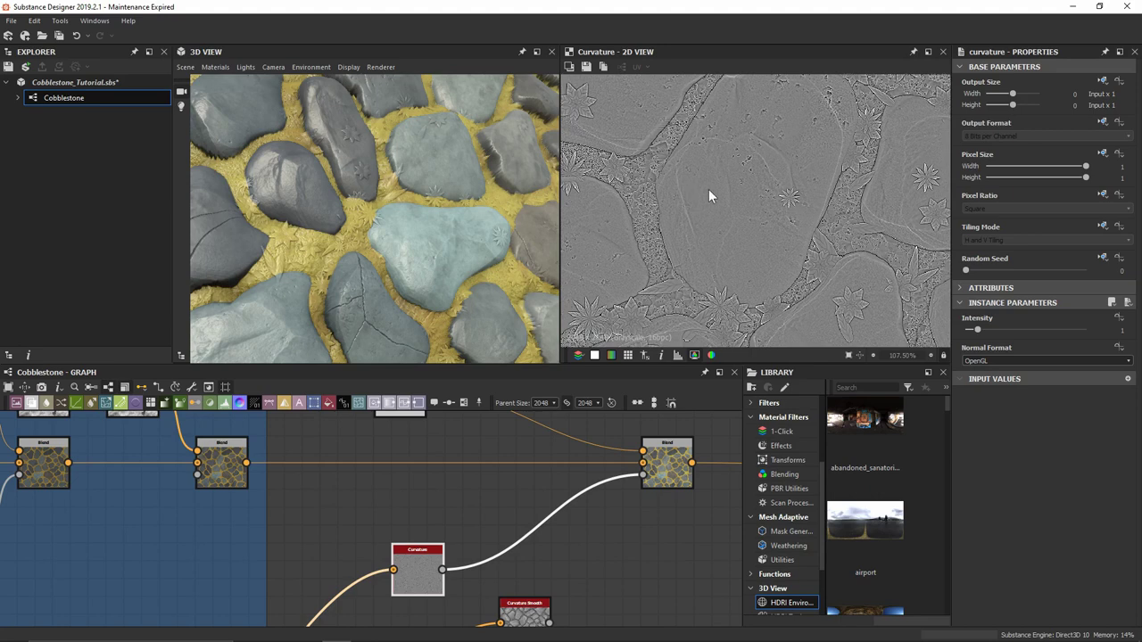
Add a Levels node after Curvature and narrow its input range just above the histogram peak, leaving only bright edges on black
key("space")
type("levels")
key("Return")
left_click_drag(425, 572, 407, 518)
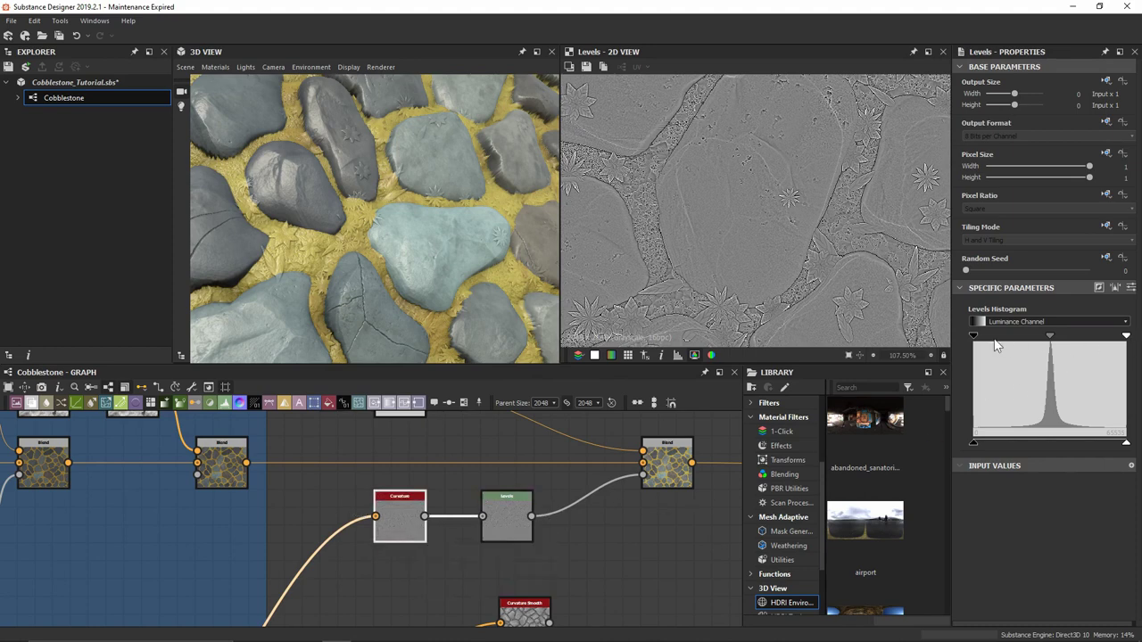
left_click_drag(974, 337, 1080, 345)
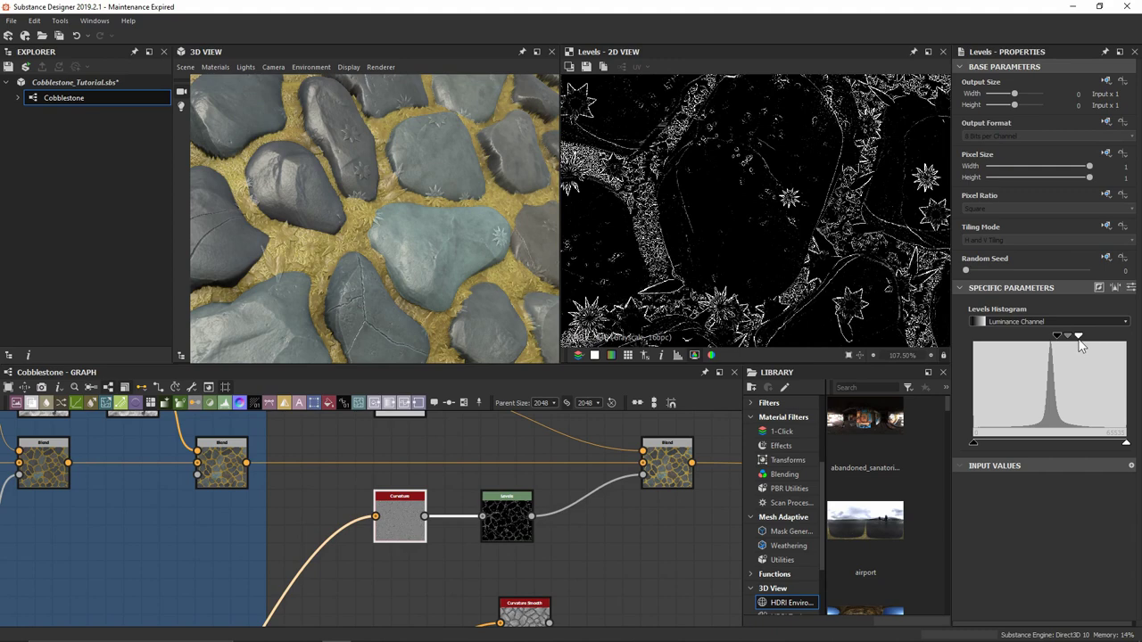
Examine the sharpened edge highlights on the rocks, cracks and leaves in the blended 2D result and the 3D view
double_click(667, 462)
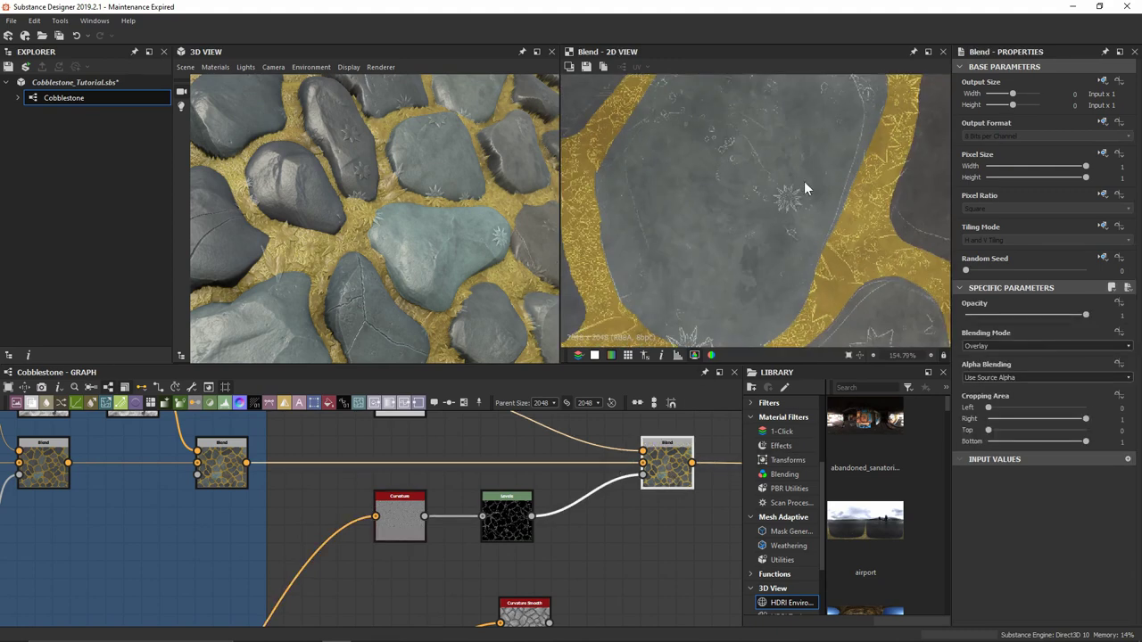
middle_click_drag(794, 201, 780, 268)
scroll(407, 277, "up", 10)
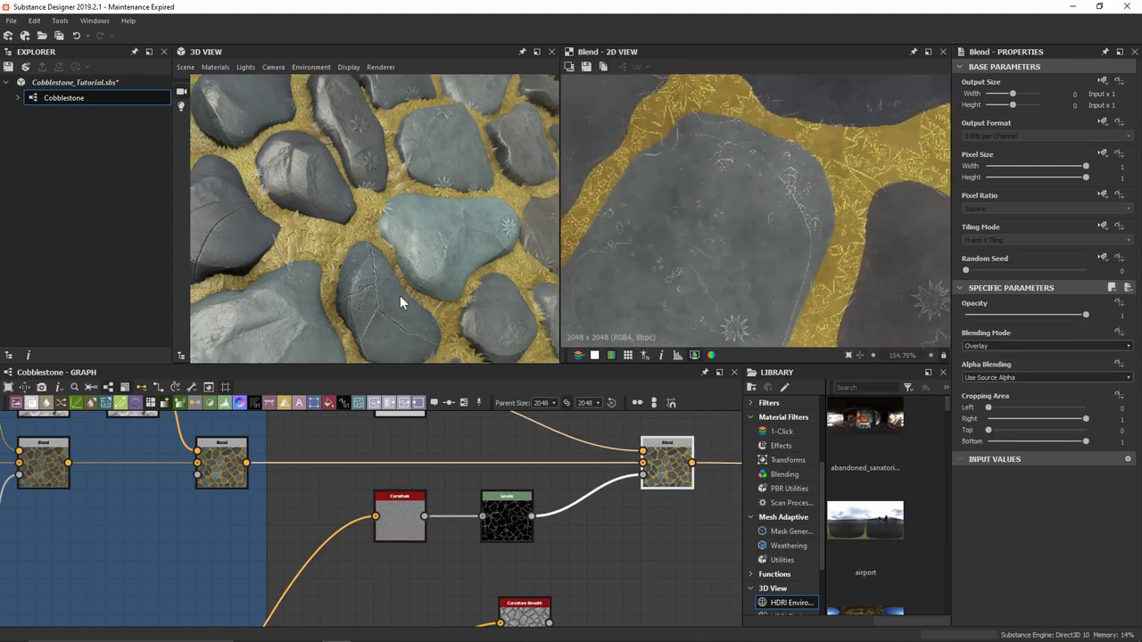
left_click_drag(407, 279, 234, 306)
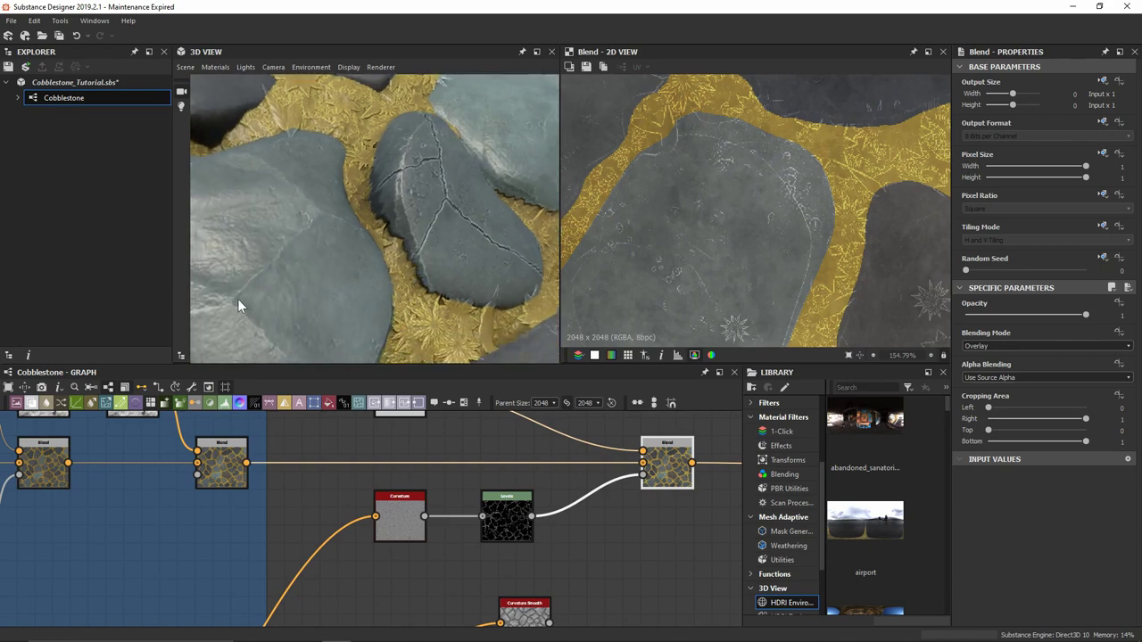
left_click_drag(451, 206, 426, 265)
scroll(428, 229, "up", 5)
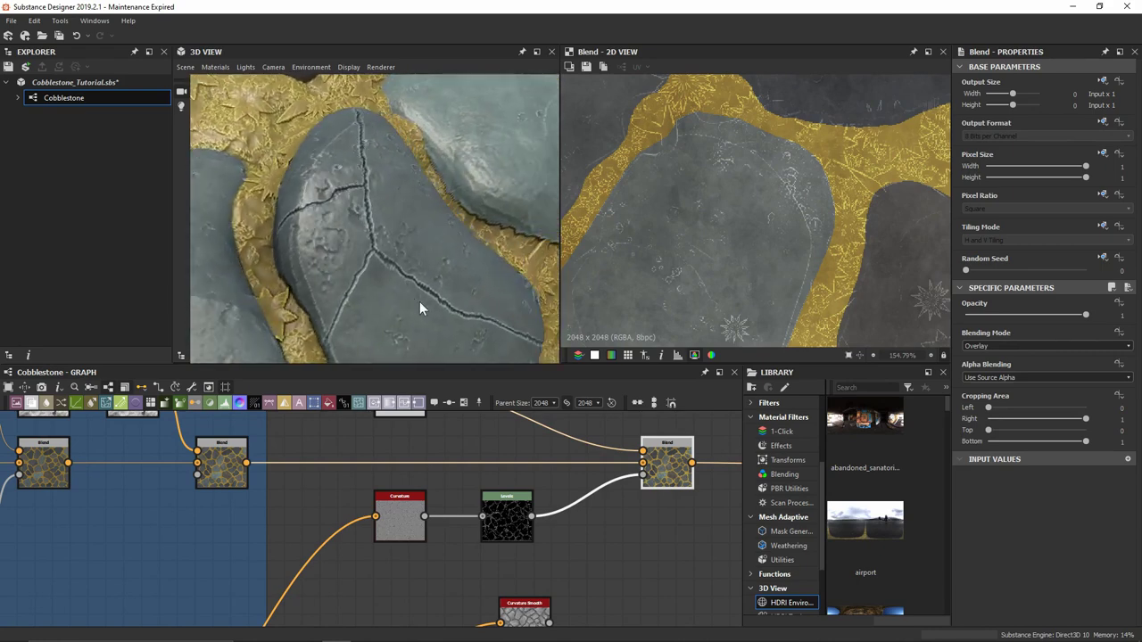
scroll(428, 152, "down", 5)
left_click_drag(422, 225, 413, 191)
scroll(363, 157, "up", 5)
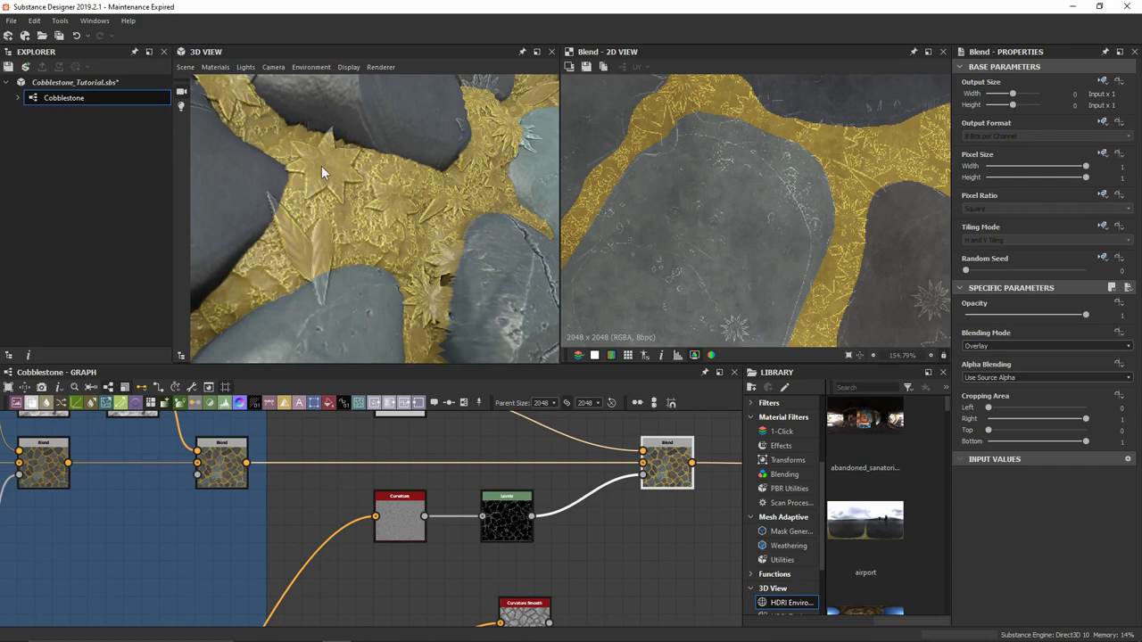
scroll(417, 258, "down", 5)
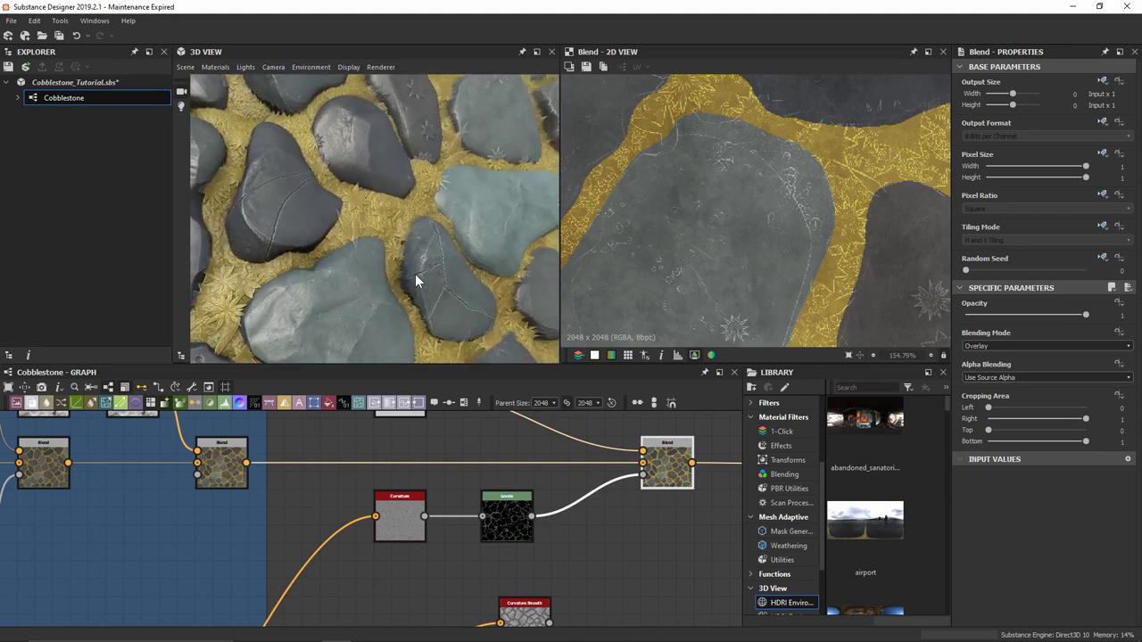
Place the Curvature Smooth node directly beneath the Curvature node and compare both maps in the 2D view
middle_click_drag(532, 607, 526, 528)
left_click_drag(526, 528, 406, 534)
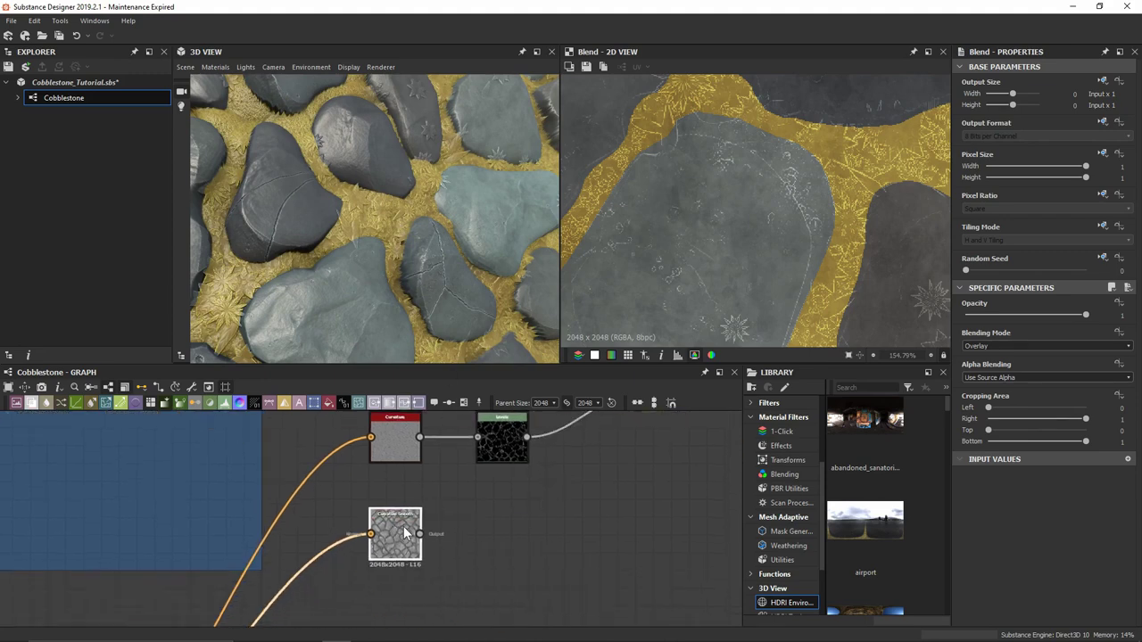
double_click(406, 534)
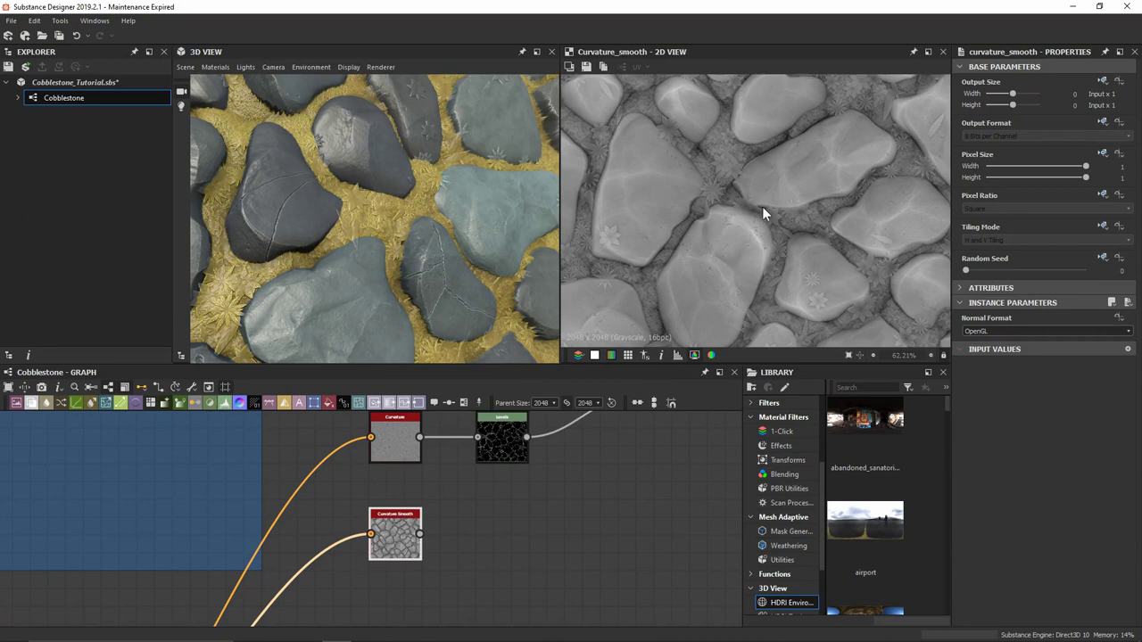
scroll(782, 211, "up", 4)
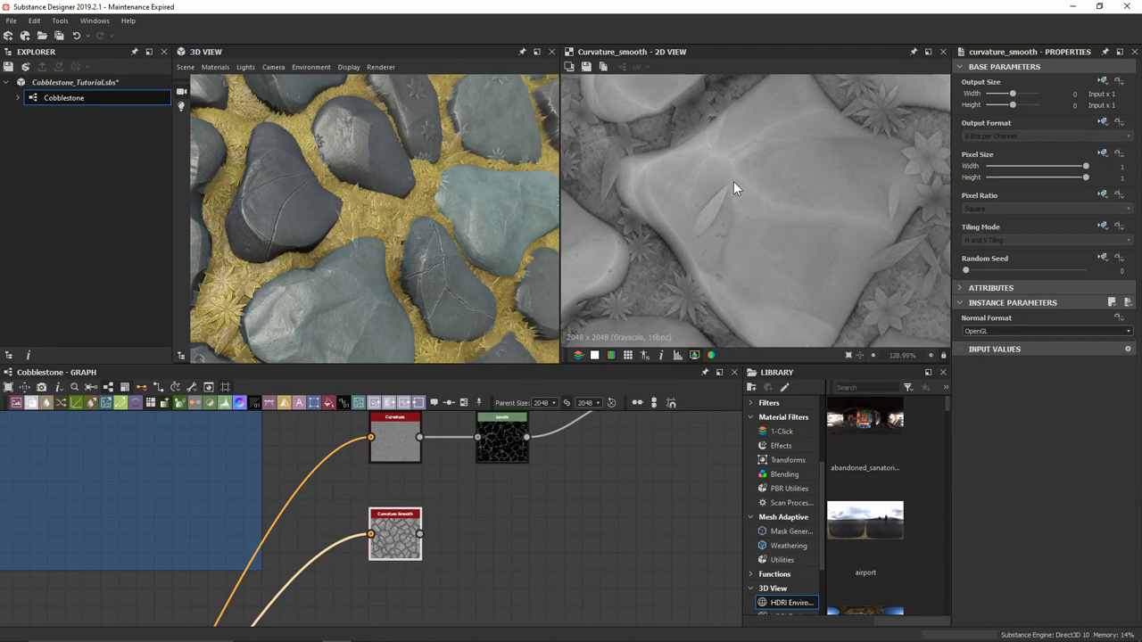
double_click(402, 432)
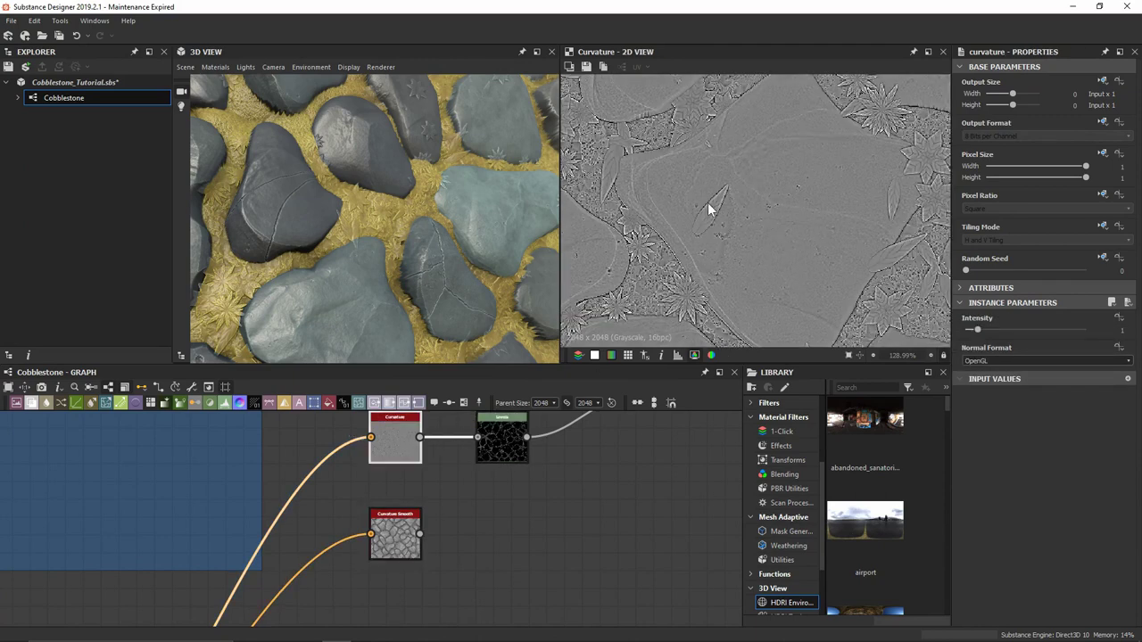
Add a Levels node fed by the Curvature Smooth node's output
left_click(397, 541)
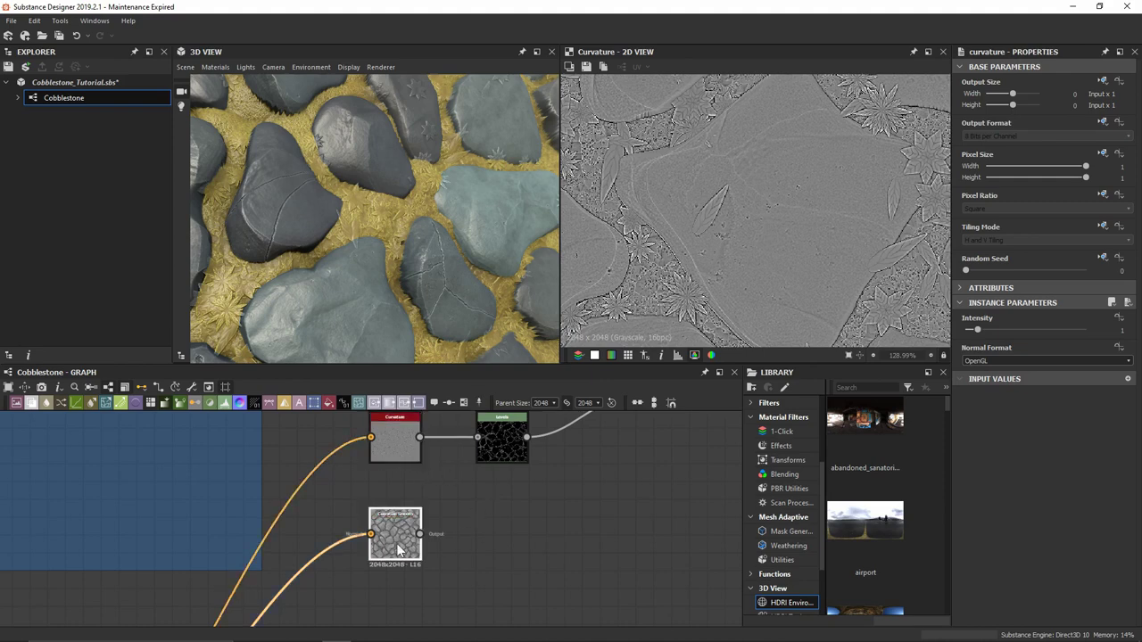
key("space")
type("levels")
key("Return")
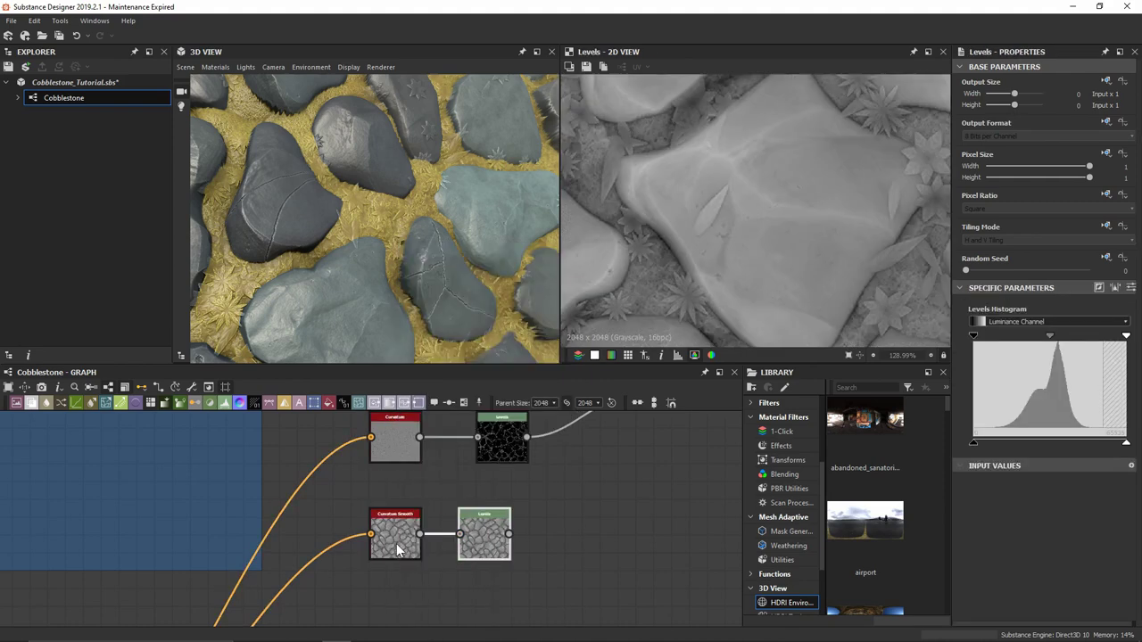
Combine the two curvature Levels outputs in a new Blend node, with Curvature as foreground, and set its blending mode to Screen
key("space")
type("blend")
key("Return")
middle_click_drag(482, 538, 424, 567)
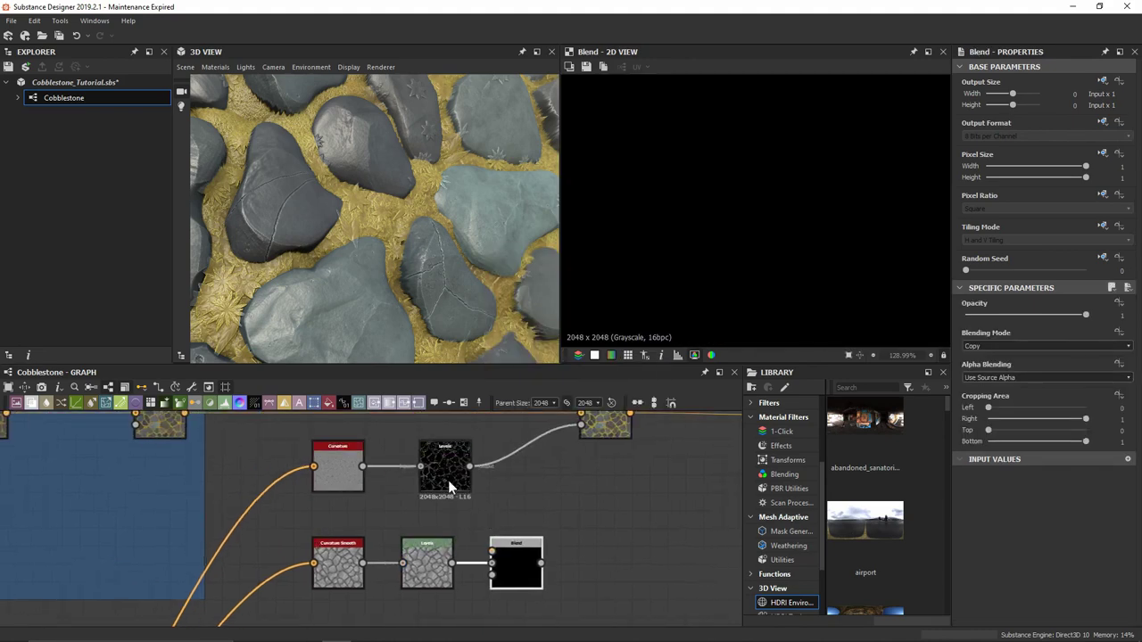
left_click_drag(453, 466, 513, 525)
left_click(987, 346)
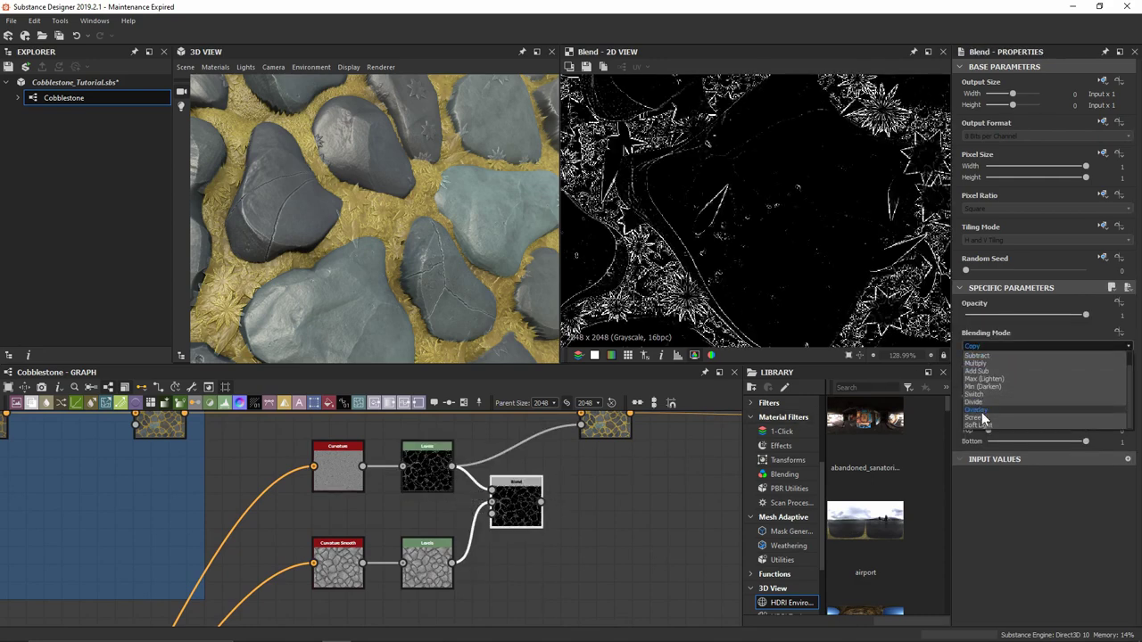
left_click(976, 422)
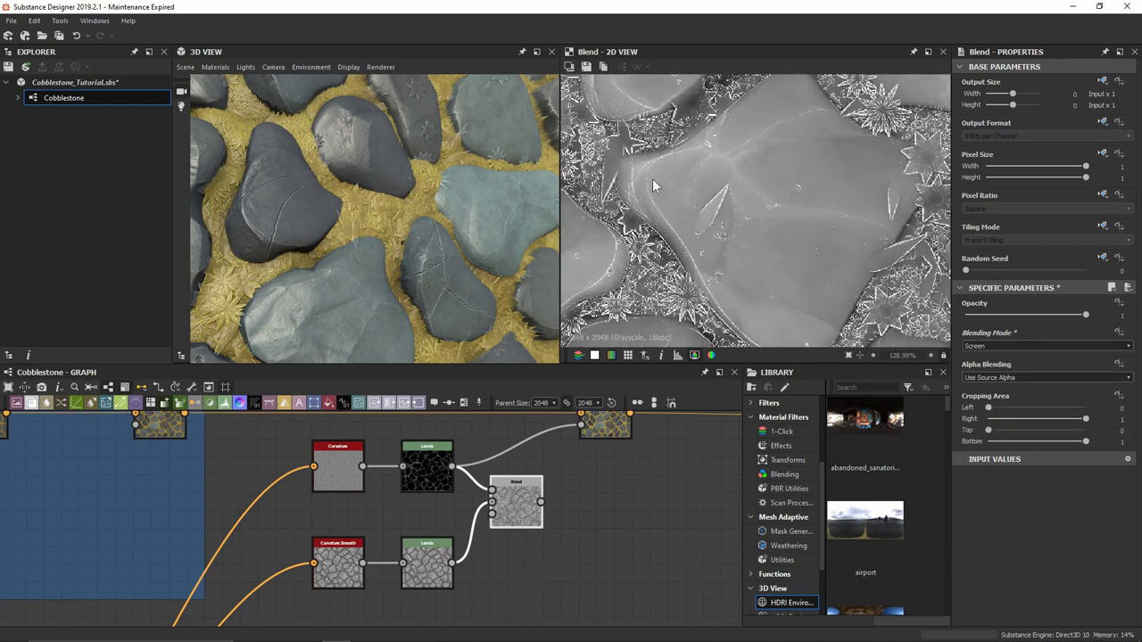
Raise the black point and lower the white point of the Curvature Smooth Levels node to isolate the brightest rock ridges
double_click(438, 478)
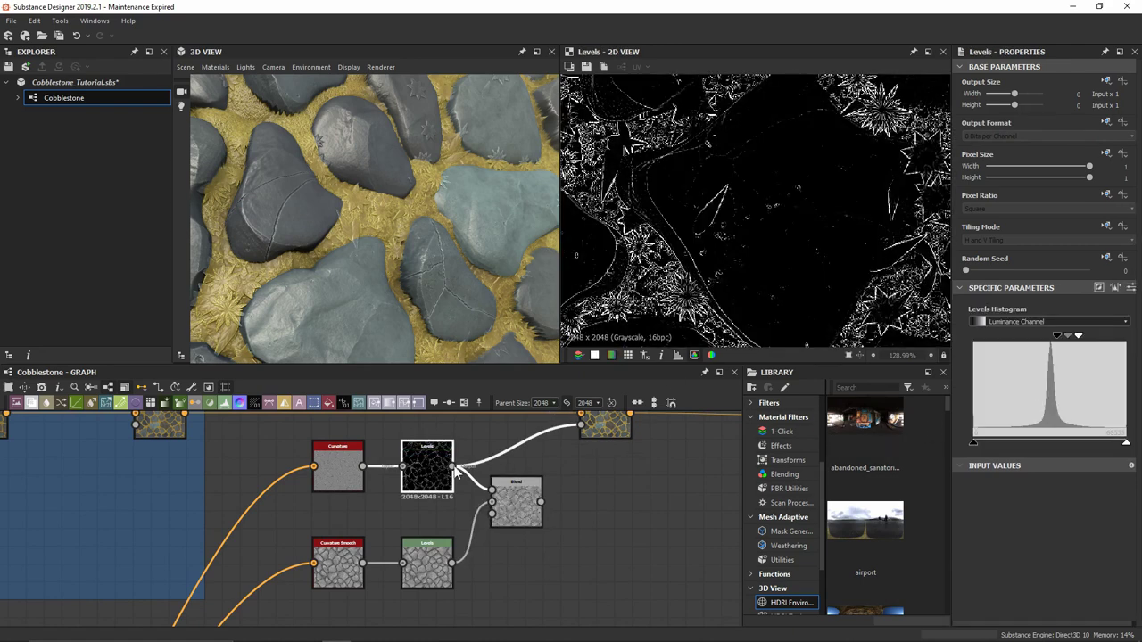
double_click(427, 562)
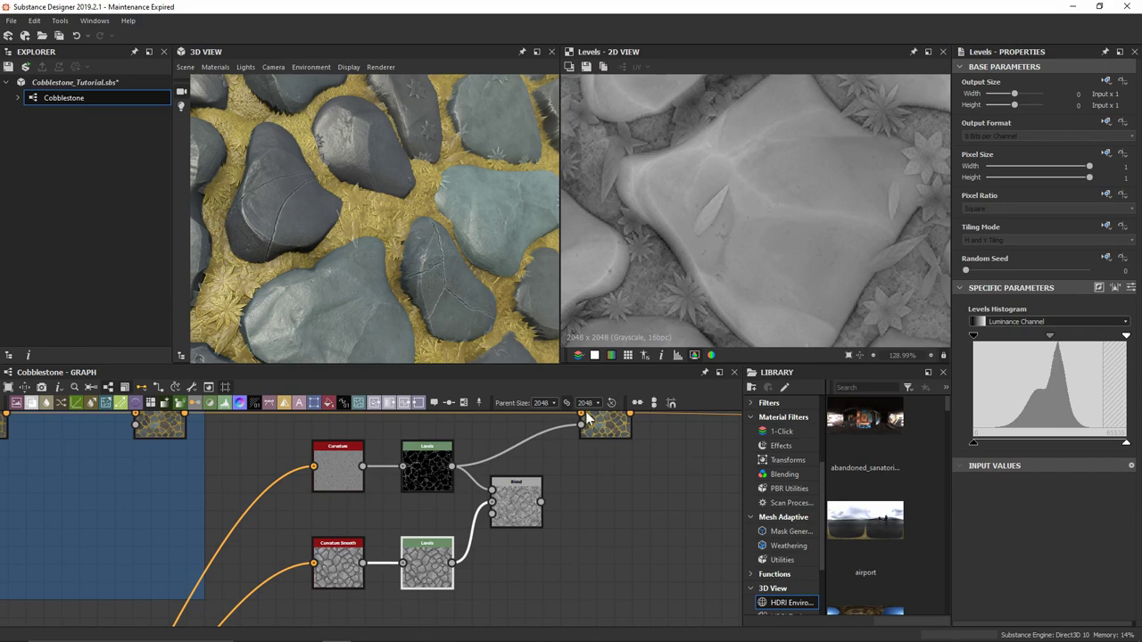
left_click_drag(973, 336, 1057, 340)
left_click_drag(1126, 336, 1062, 345)
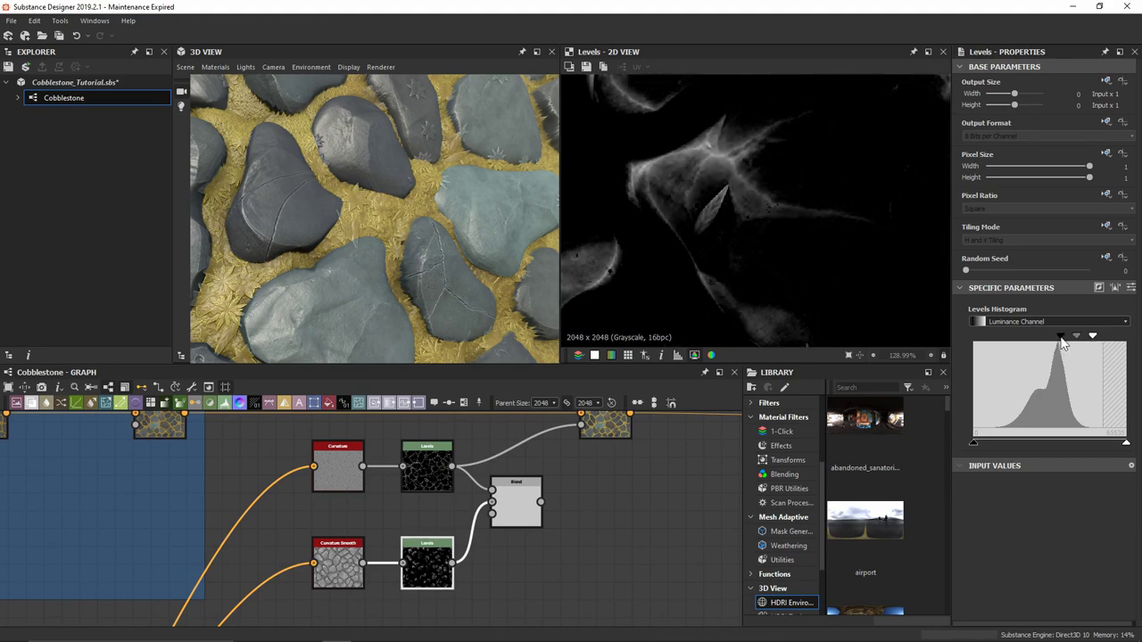
Preview the combined Screen Blend in the 2D view, then strongly lower the Curvature Levels node's output white level and slightly lower its input black point
scroll(714, 261, "down", 6)
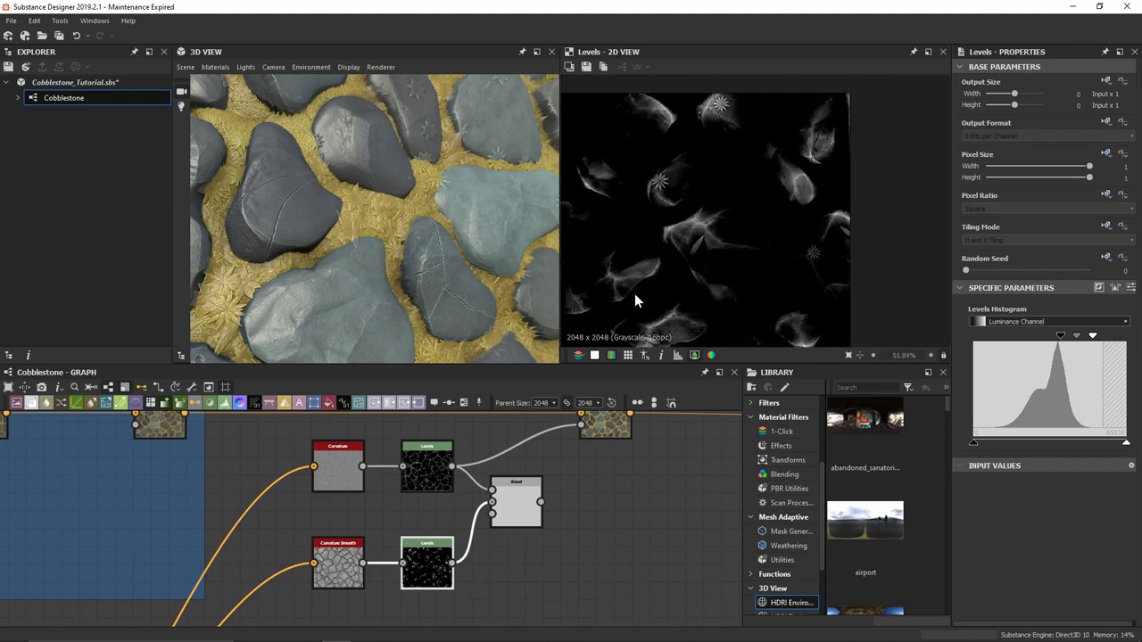
middle_click_drag(787, 207, 795, 115)
scroll(720, 197, "up", 1)
scroll(719, 190, "up", 4)
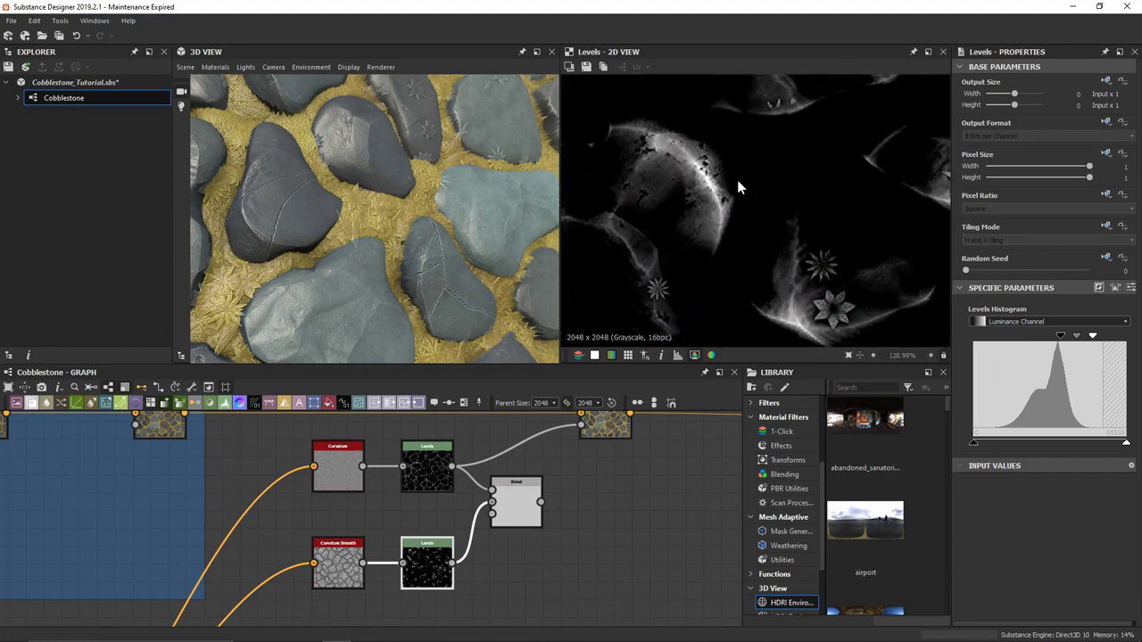
double_click(518, 504)
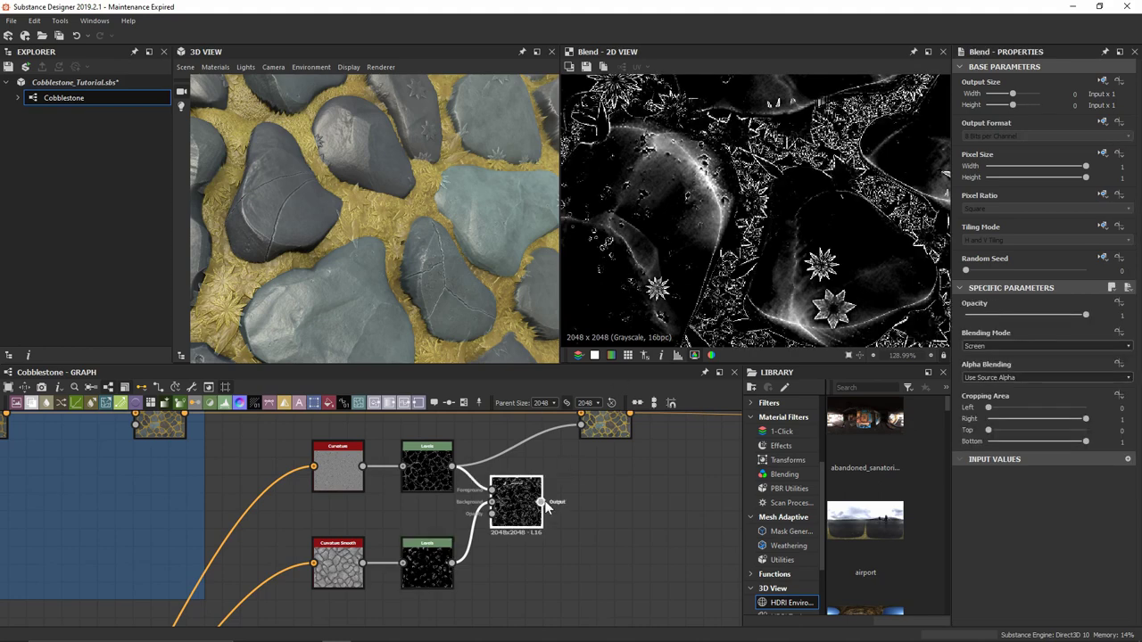
left_click(427, 468)
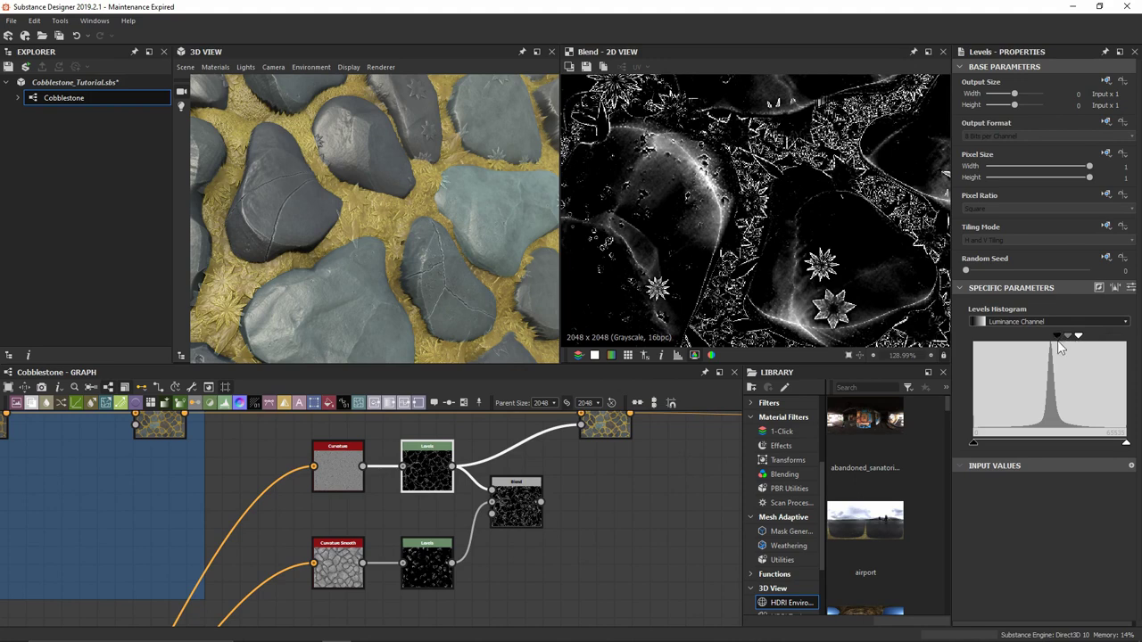
left_click_drag(1127, 444, 1010, 454)
left_click_drag(1058, 336, 1053, 342)
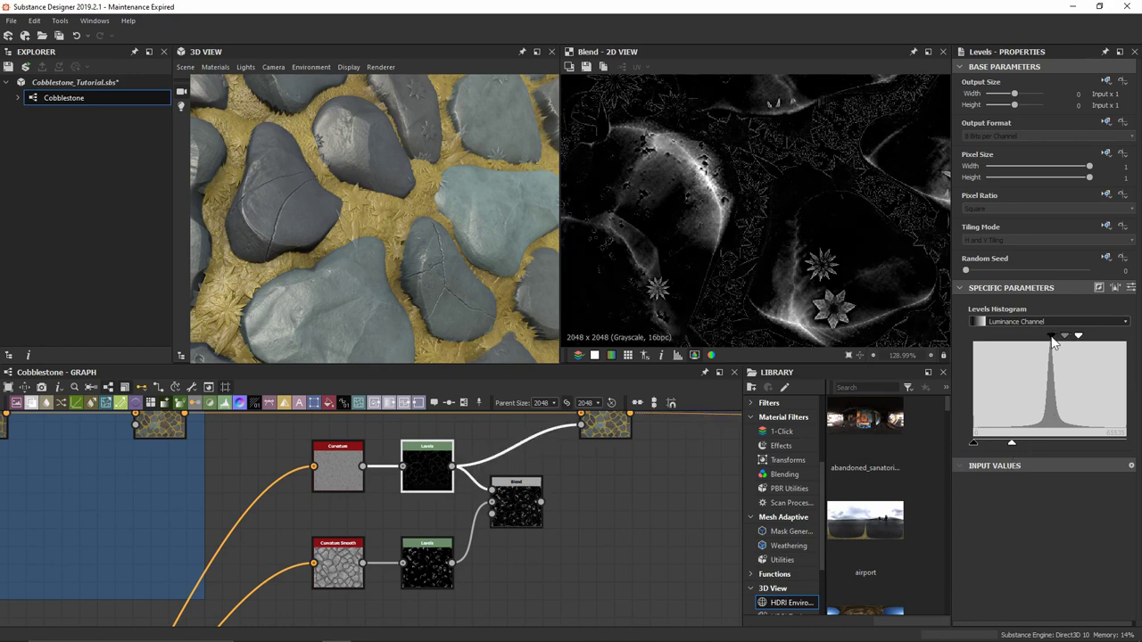
Replace the Overlay Blend's mask input with the combined Screen Blend's output and check the edge highlights on the 3D rocks
left_click_drag(541, 503, 580, 415)
middle_click_drag(511, 172, 451, 200)
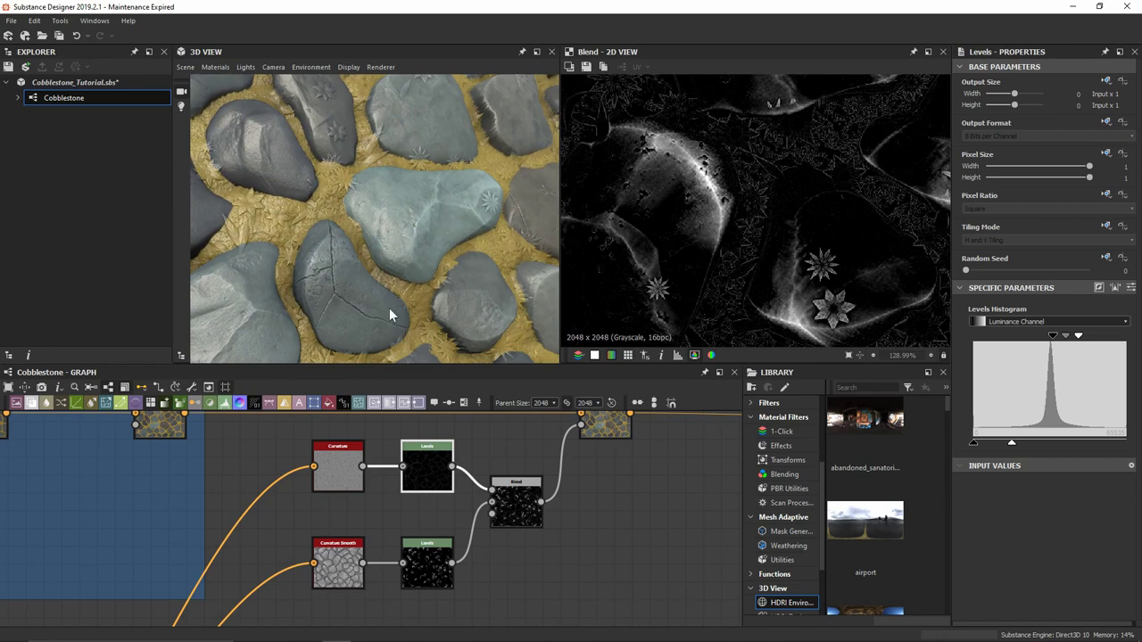
scroll(454, 219, "up", 3)
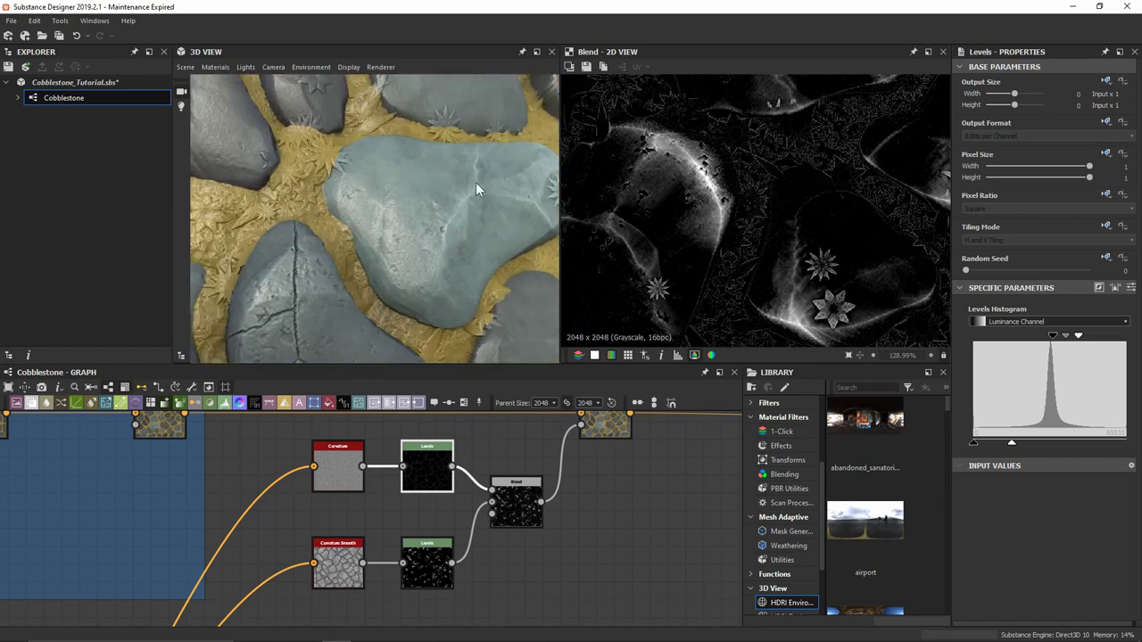
middle_click_drag(463, 230, 437, 223)
scroll(448, 207, "down", 5)
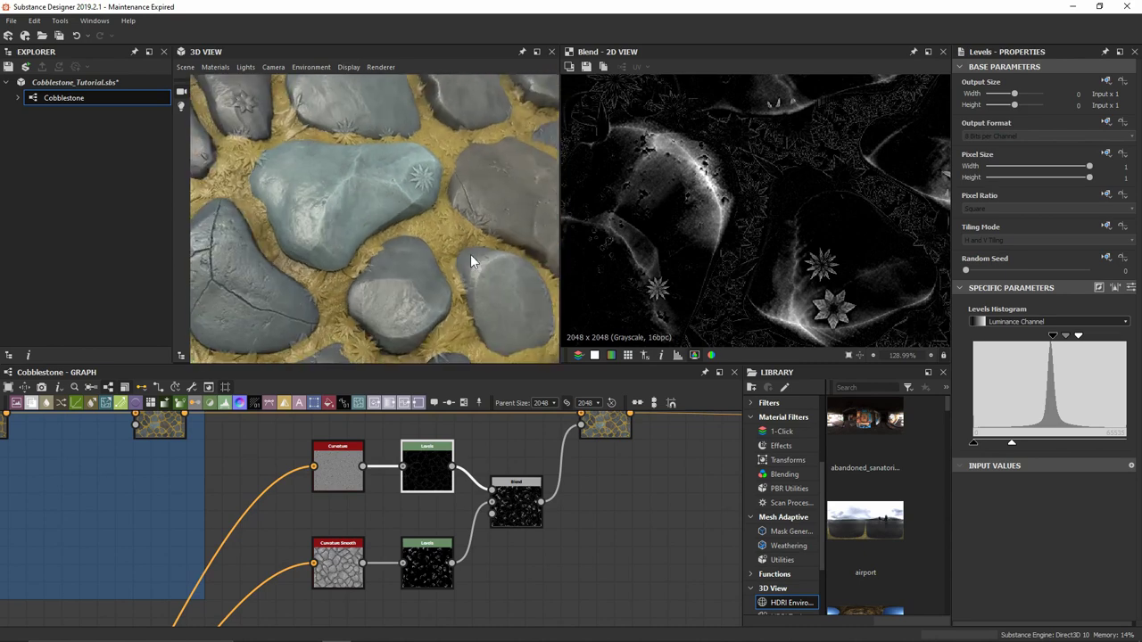
Preview the Overlay Blend in the 2D view, set its opacity to 0.4 and check the highlights on the 3D cobblestones
left_click(610, 434)
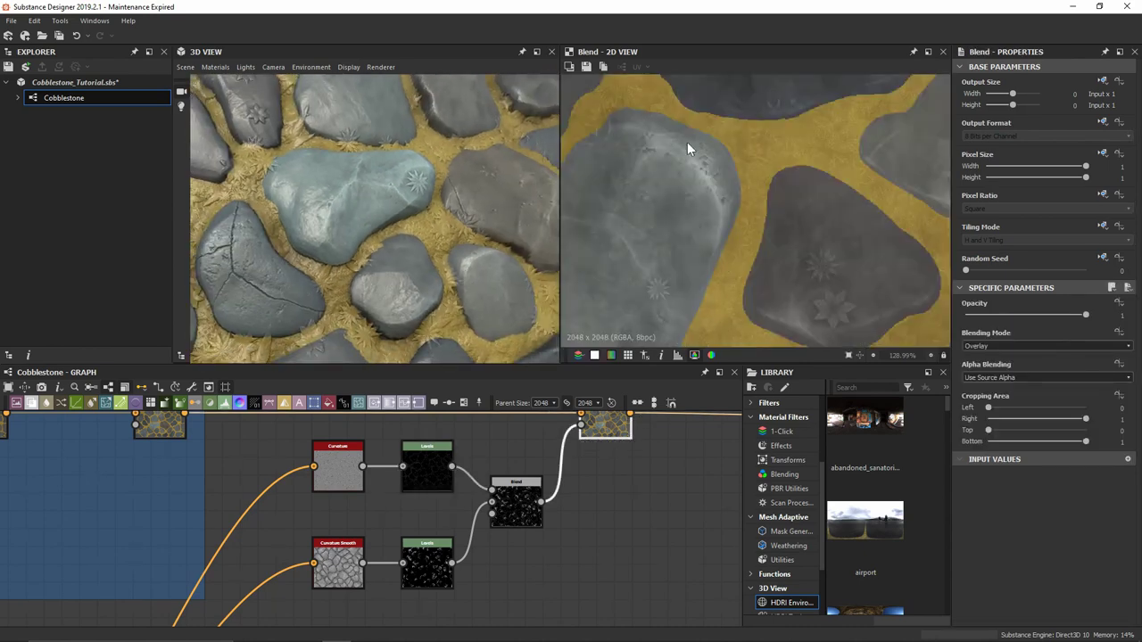
scroll(726, 253, "down", 5)
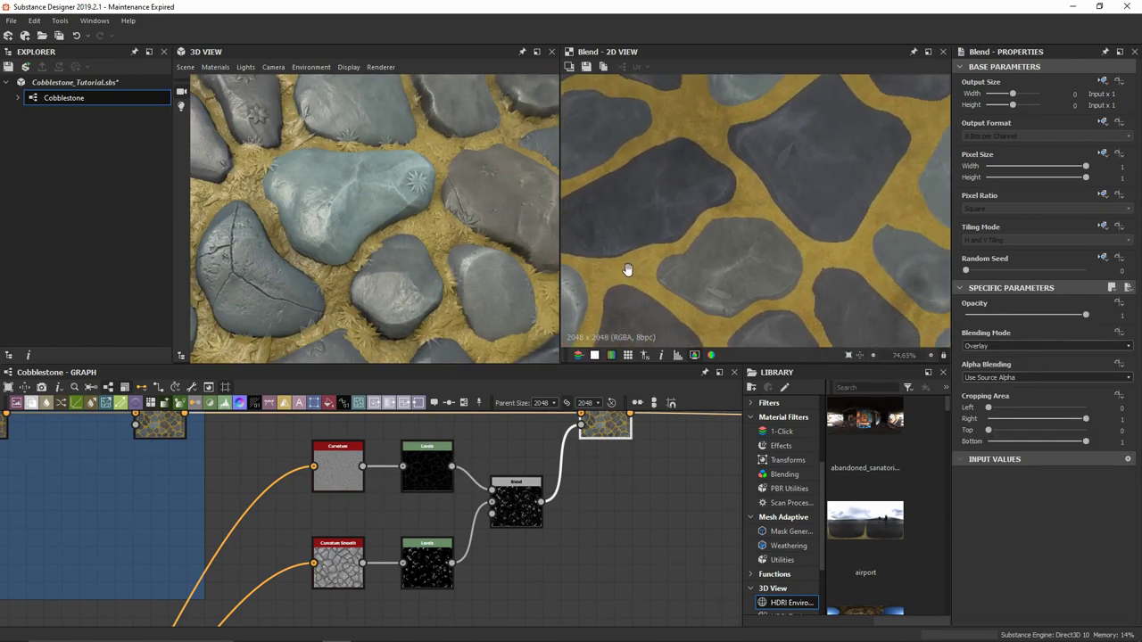
mouse_move(803, 242)
middle_mouse_down()
mouse_move(824, 191)
mouse_move(702, 258)
mouse_move(806, 264)
middle_mouse_up()
scroll(442, 233, "down", 5)
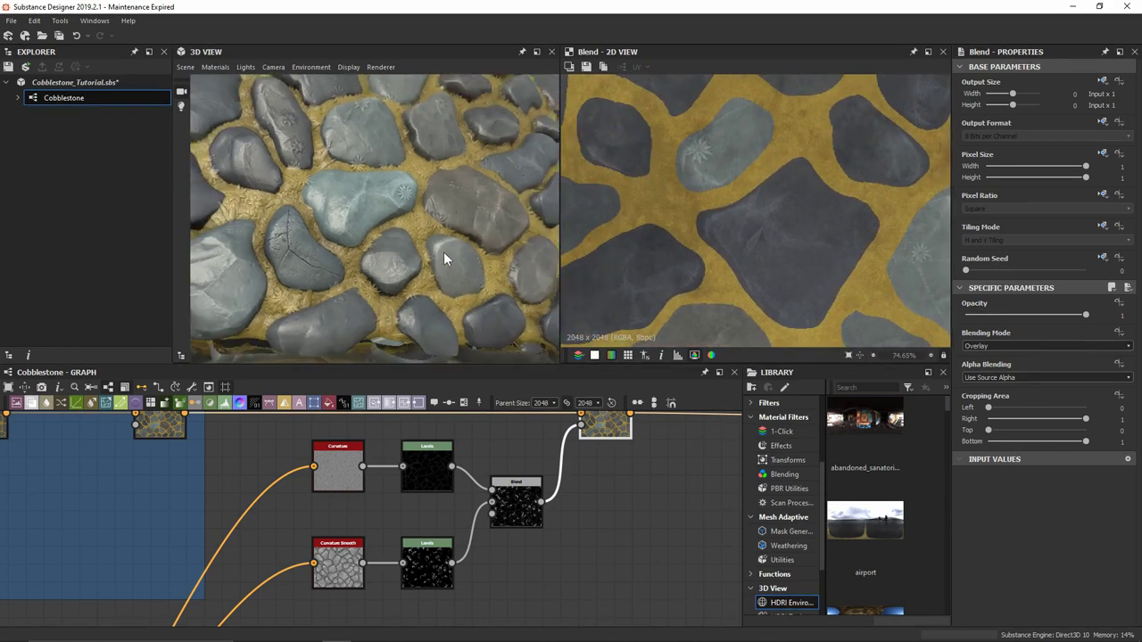
scroll(474, 297, "up", 3)
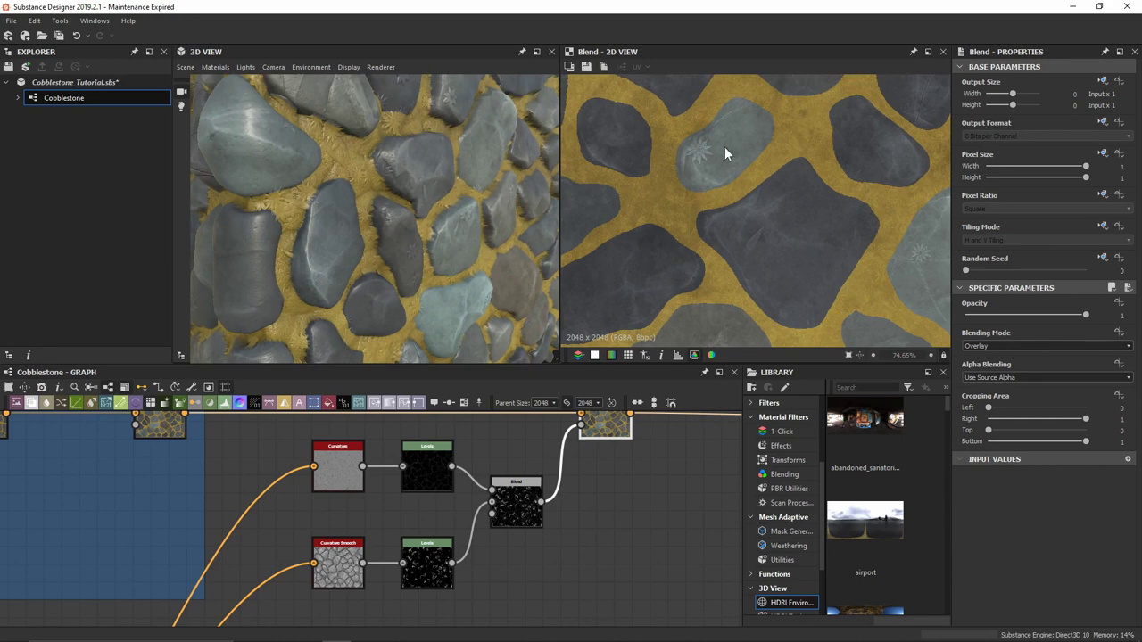
middle_click_drag(616, 440, 584, 497)
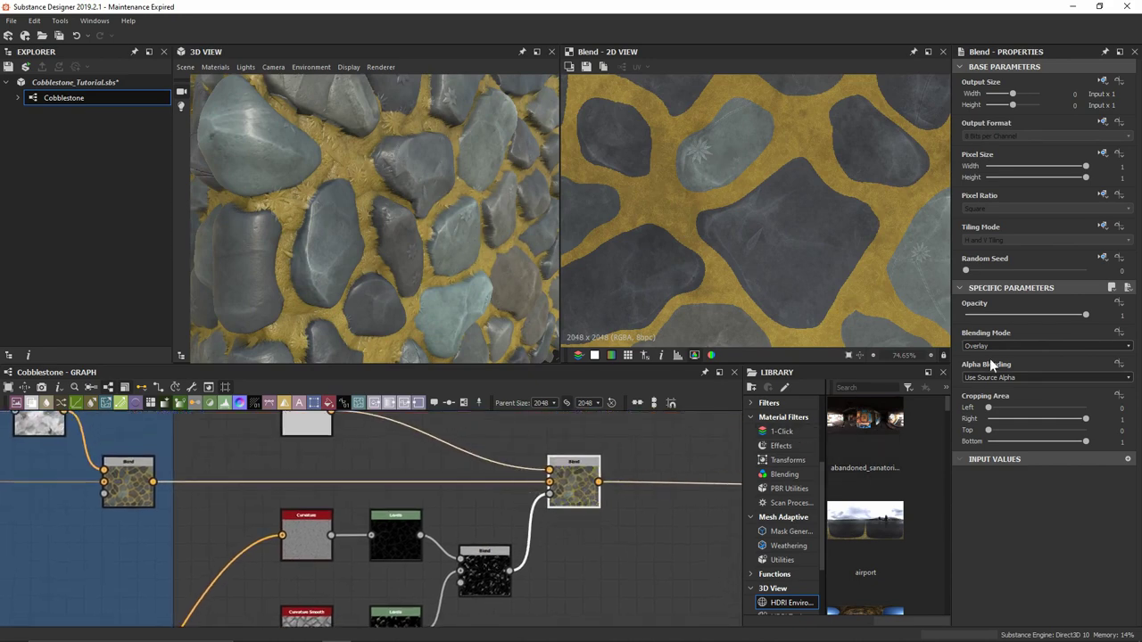
left_click_drag(1086, 313, 1015, 327)
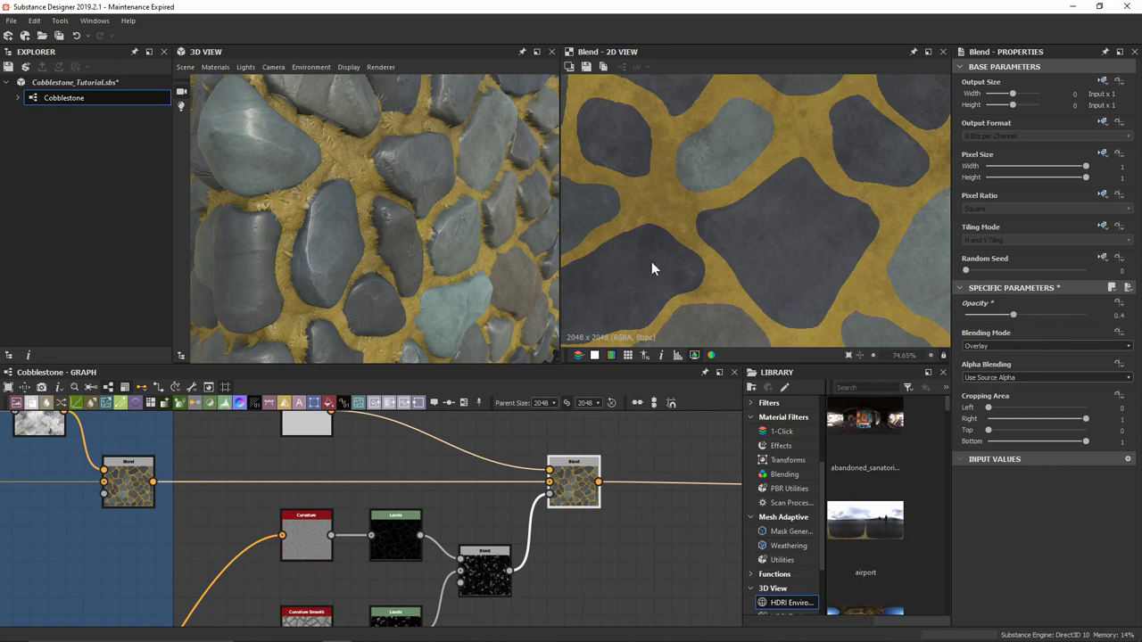
left_click_drag(467, 275, 462, 231)
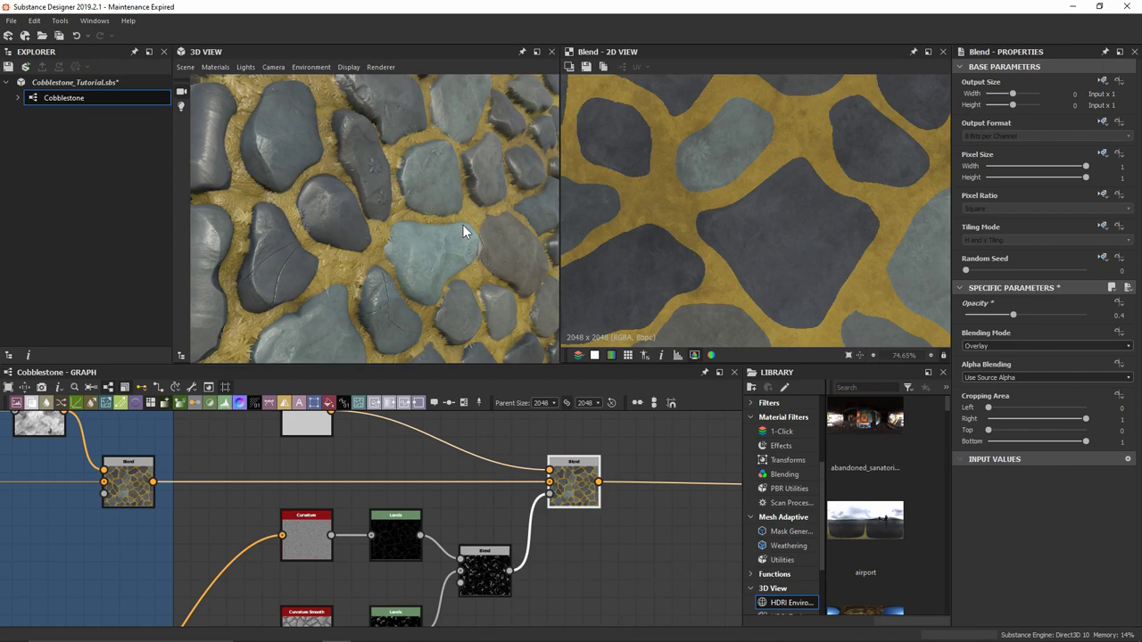
scroll(590, 525, "down", 1)
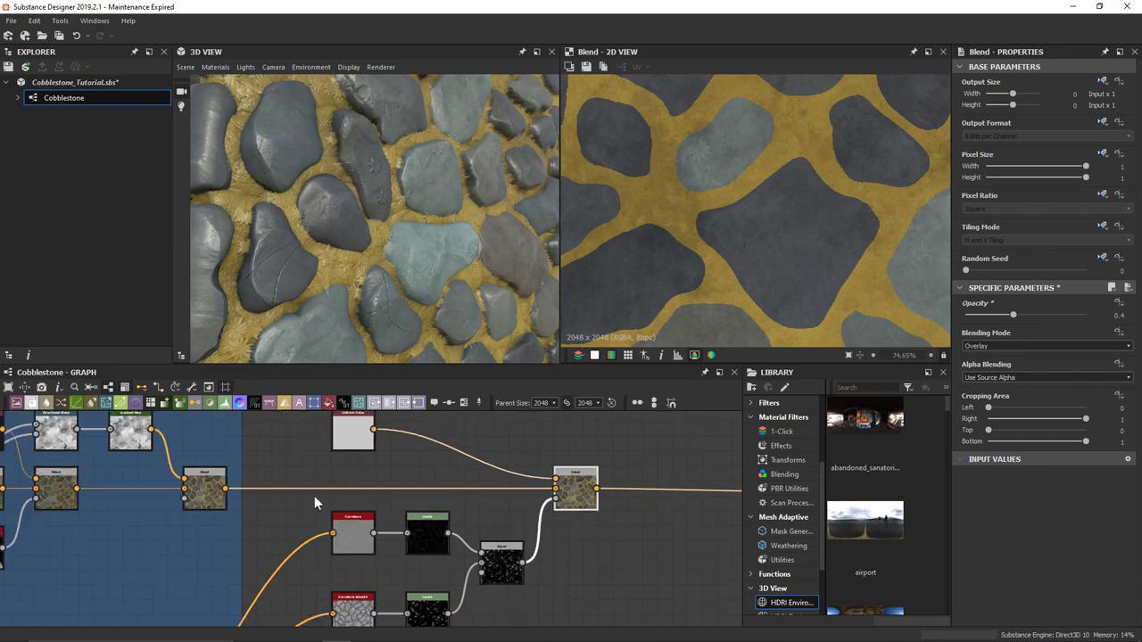
left_click_drag(483, 266, 439, 211)
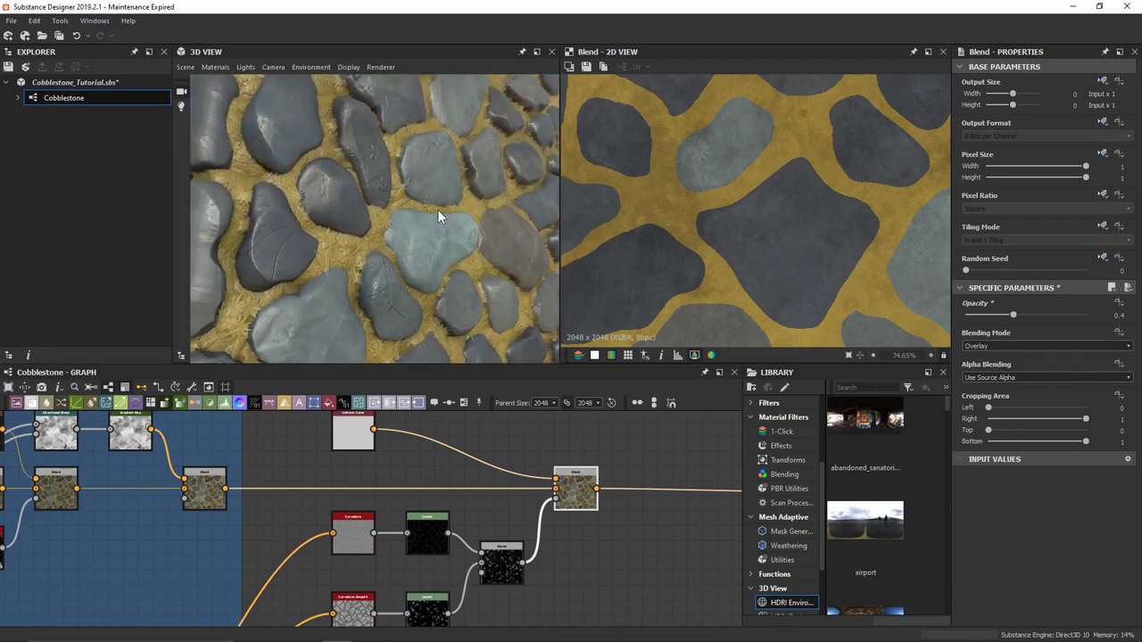